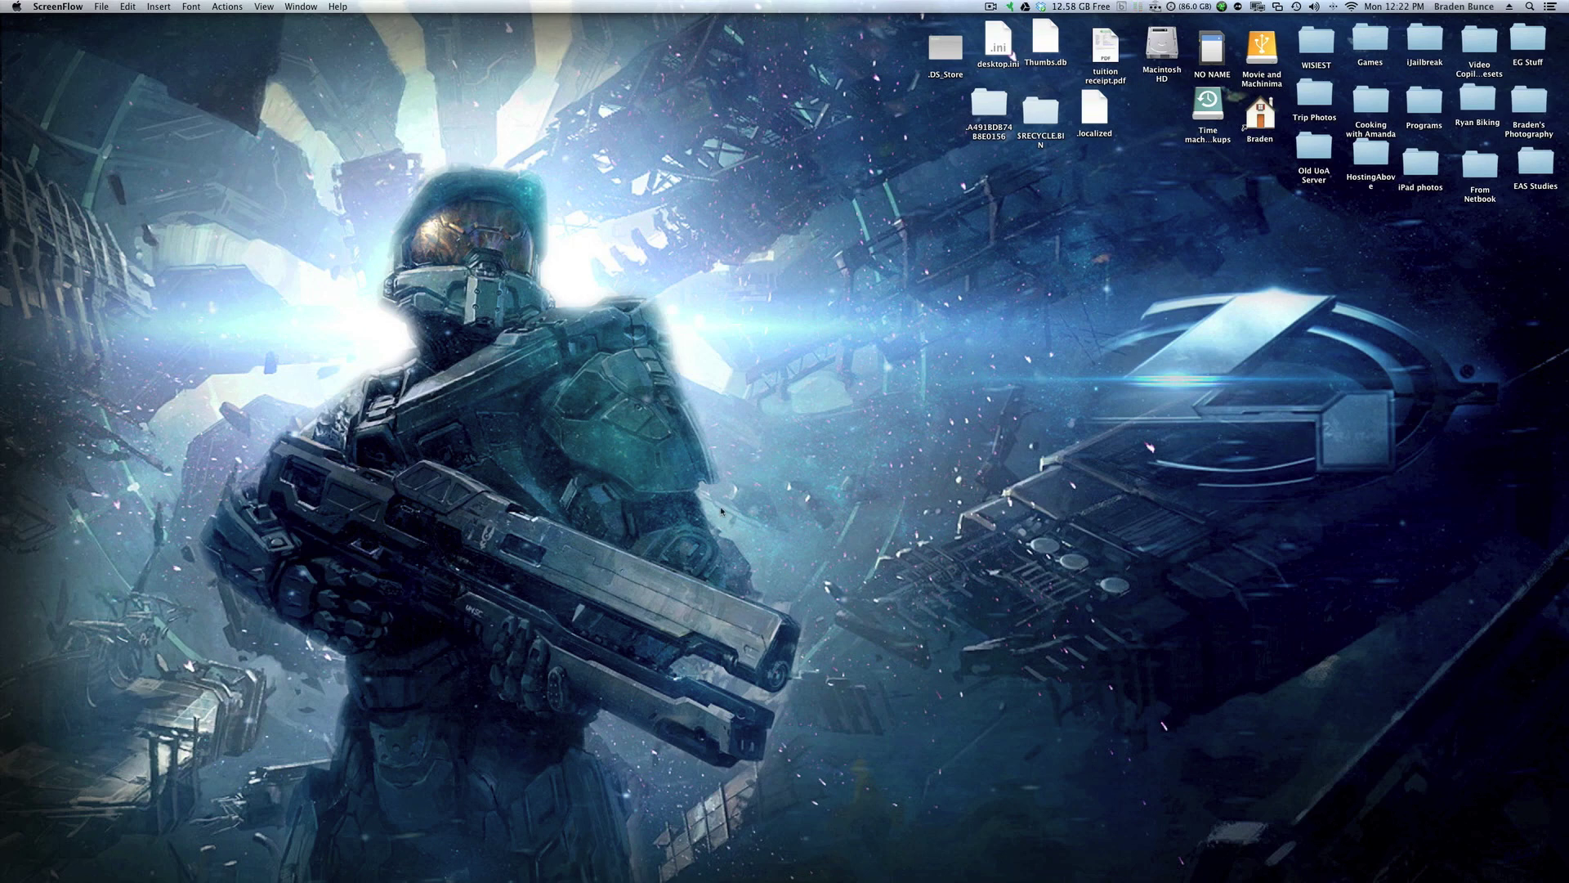
# Open EyeTV and arrange its live Component Input window and programs window apart from each other.
pyautogui.moveTo(696, 874)
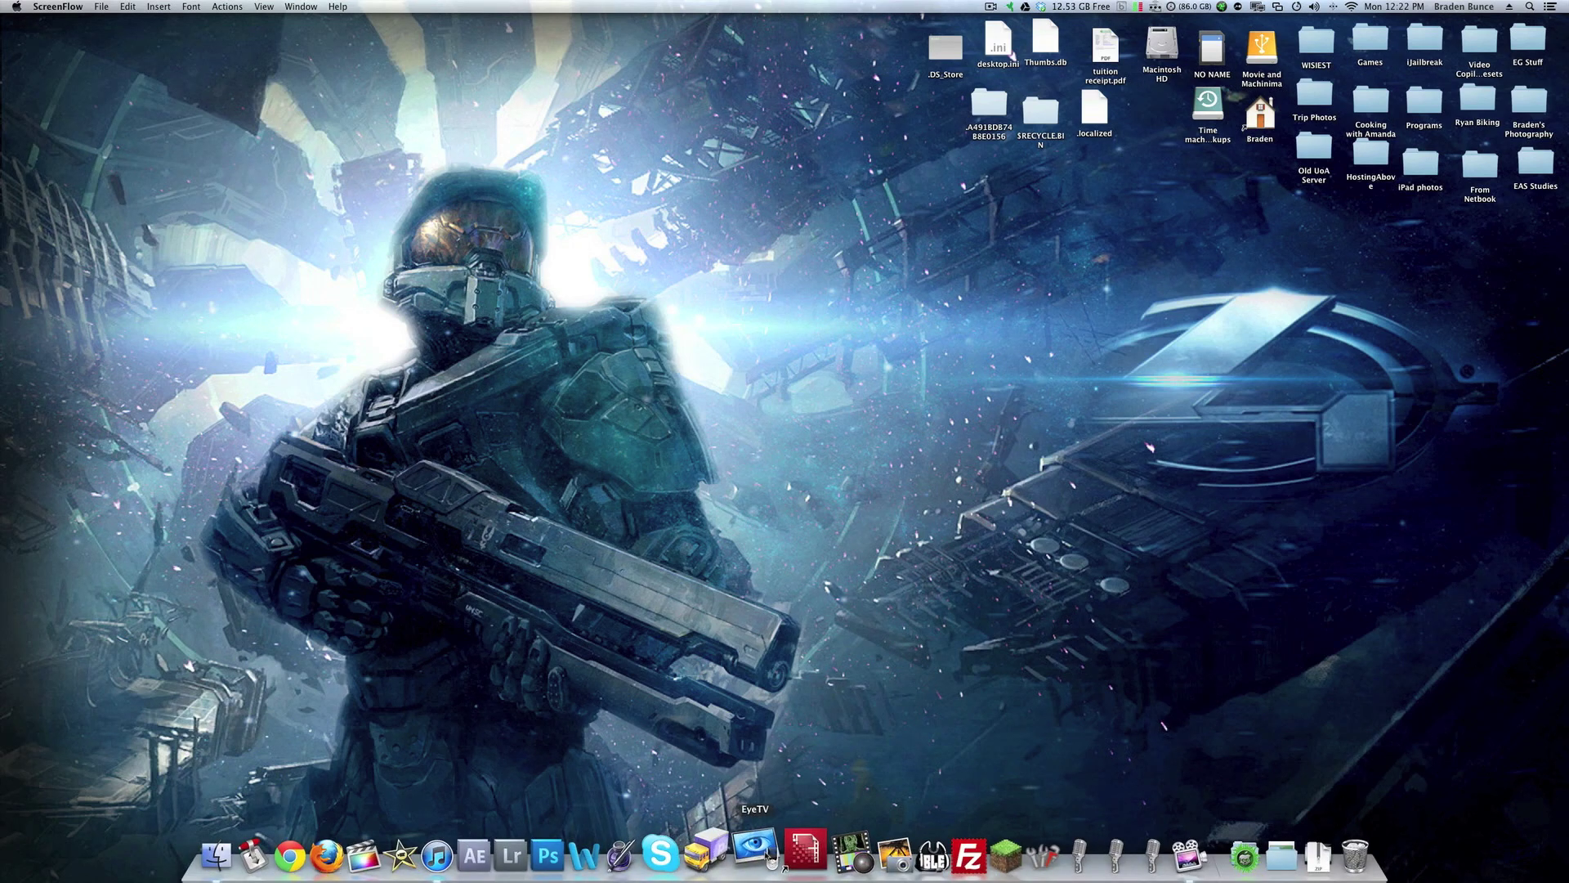
pyautogui.click(769, 856)
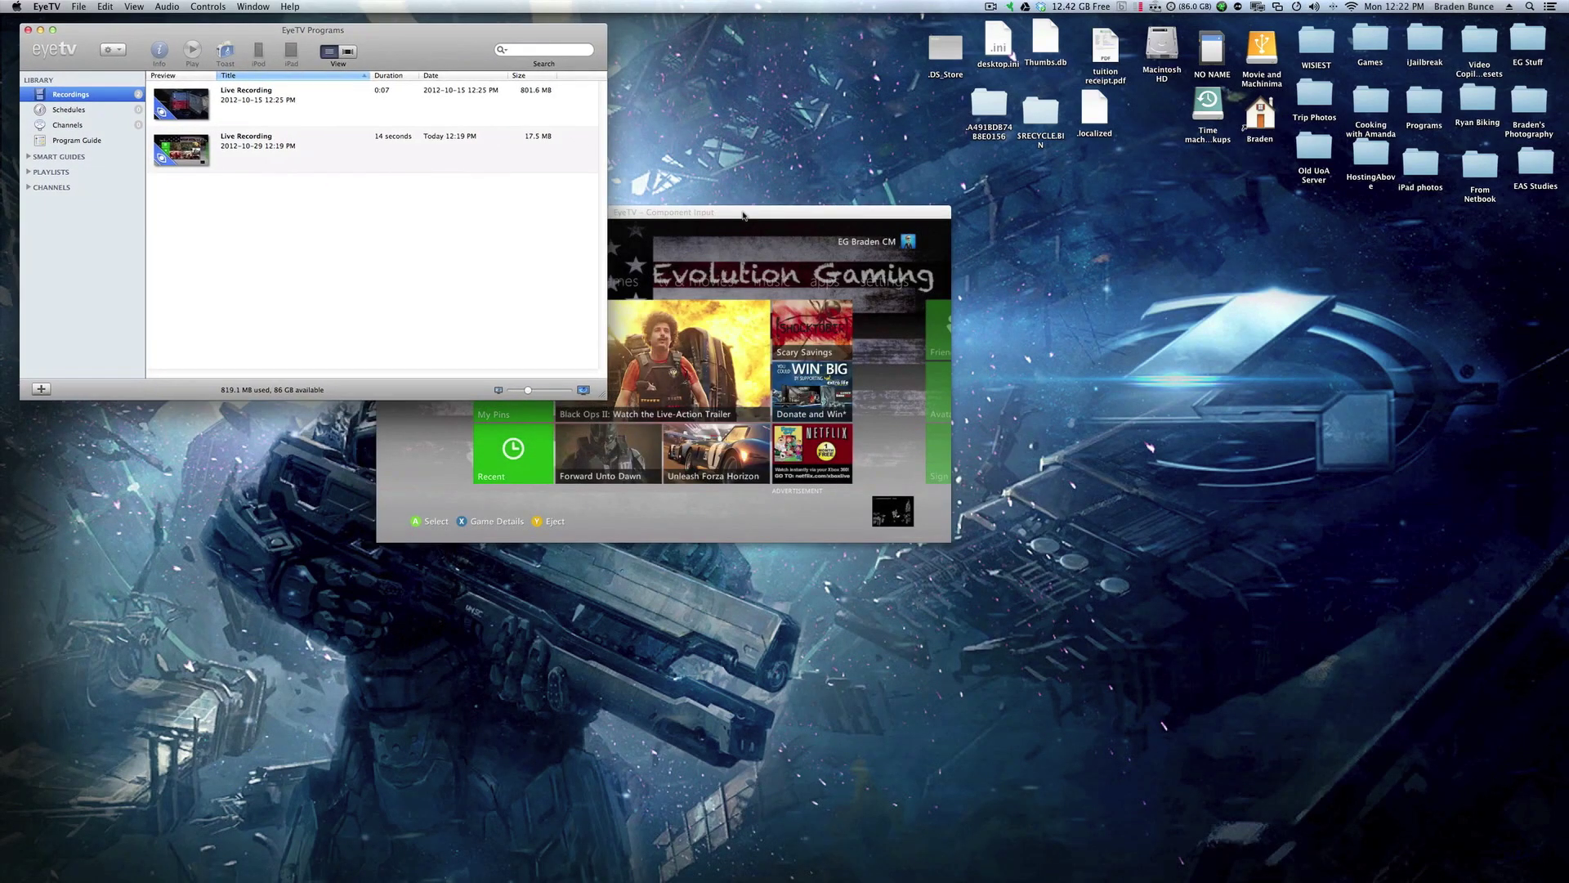
pyautogui.moveTo(743, 215); pyautogui.dragTo(1335, 14)
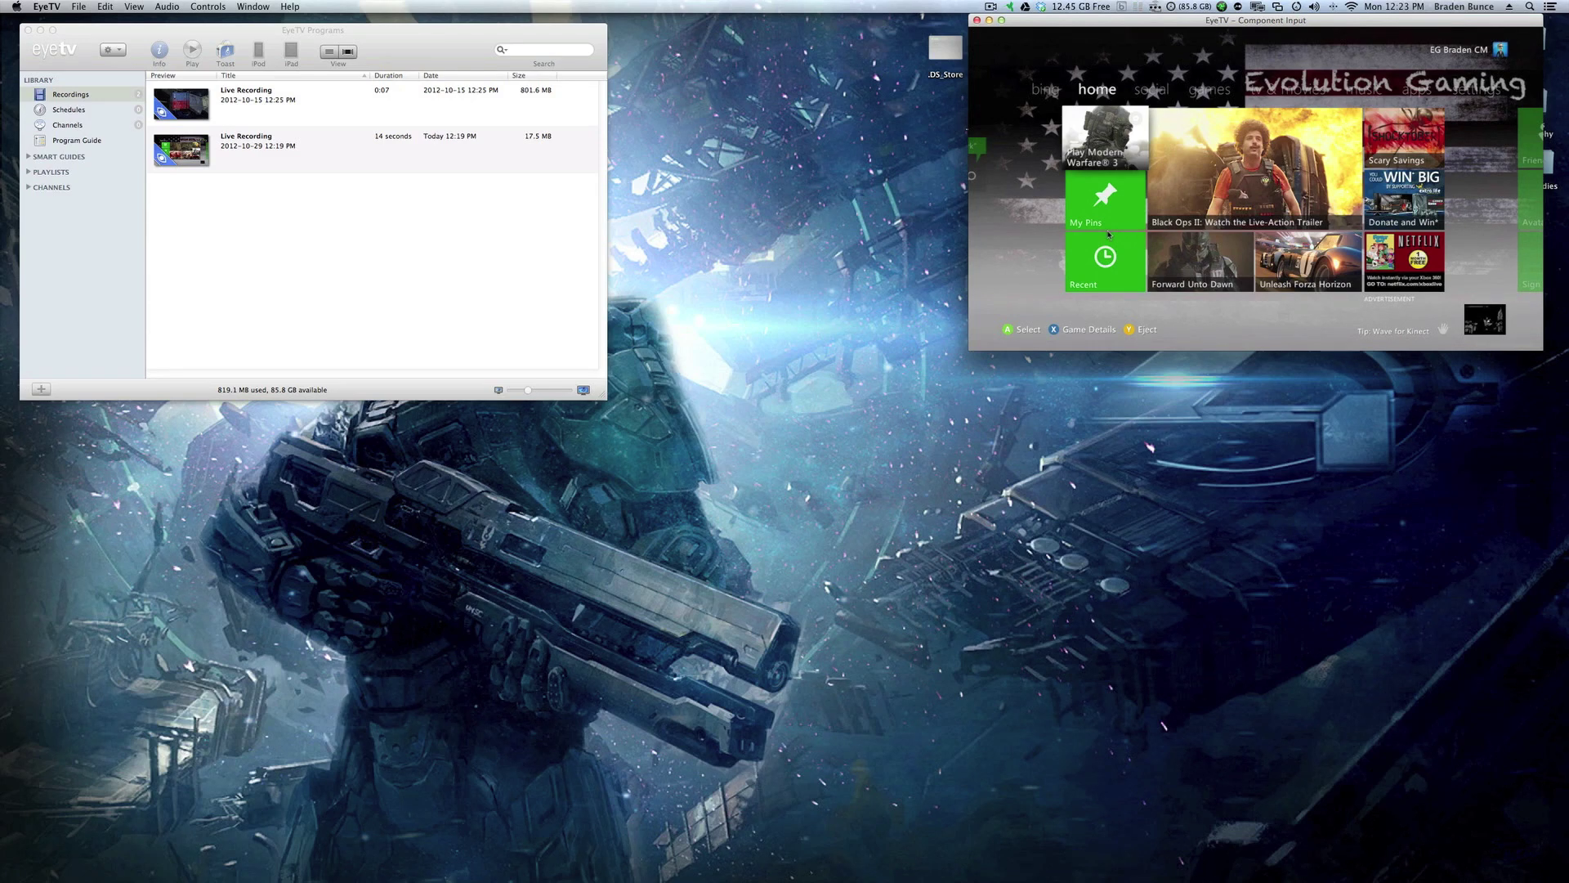
pyautogui.moveTo(446, 31); pyautogui.dragTo(454, 25)
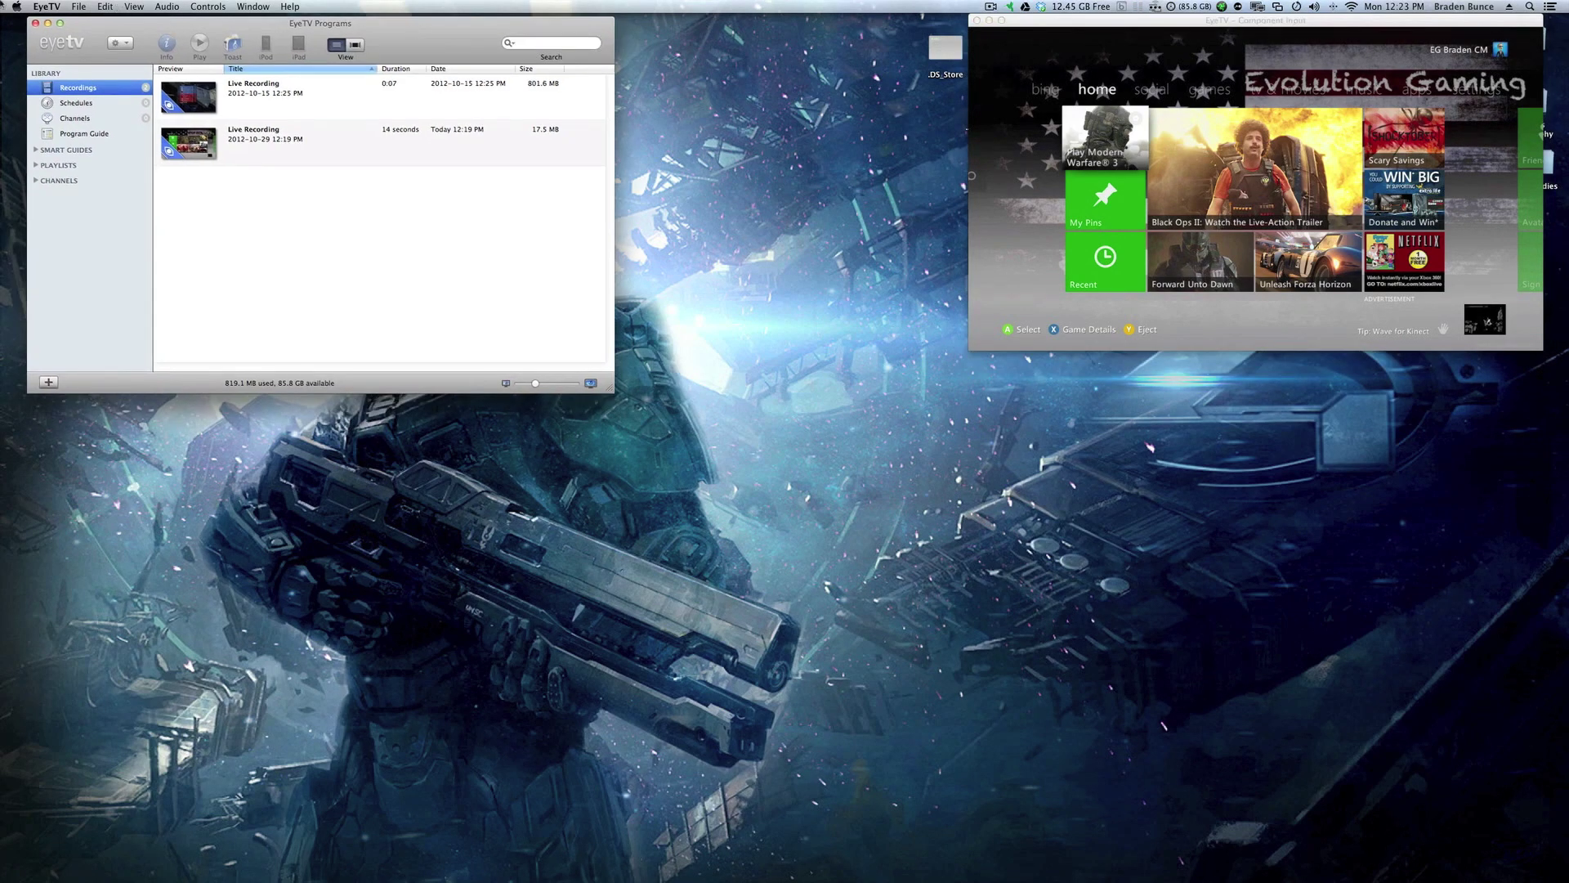
pyautogui.click(86, 7)
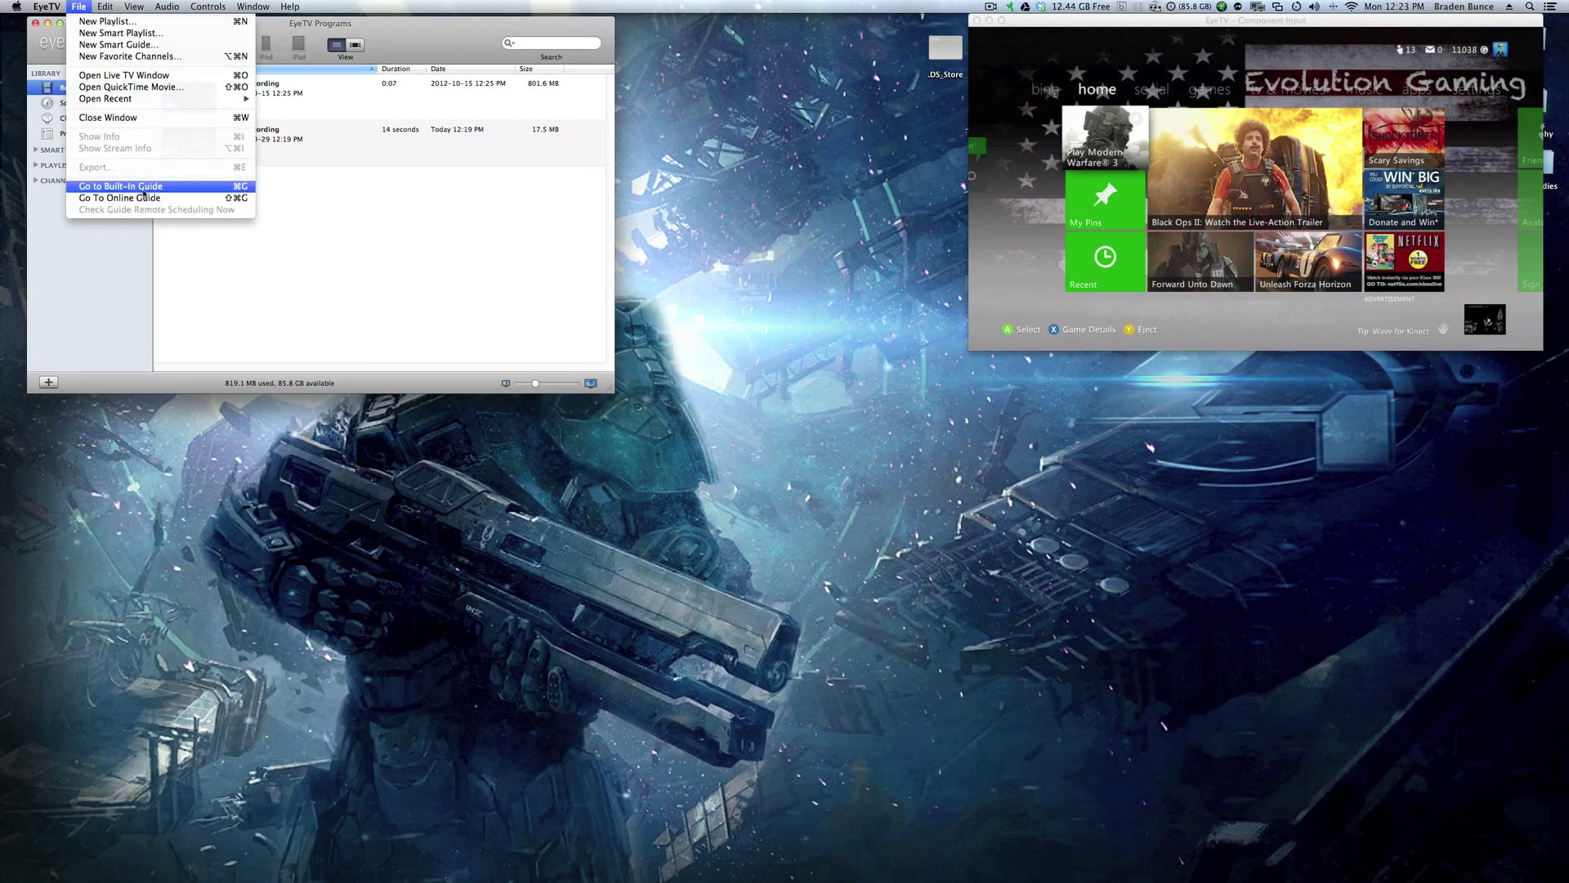
pyautogui.click(347, 84)
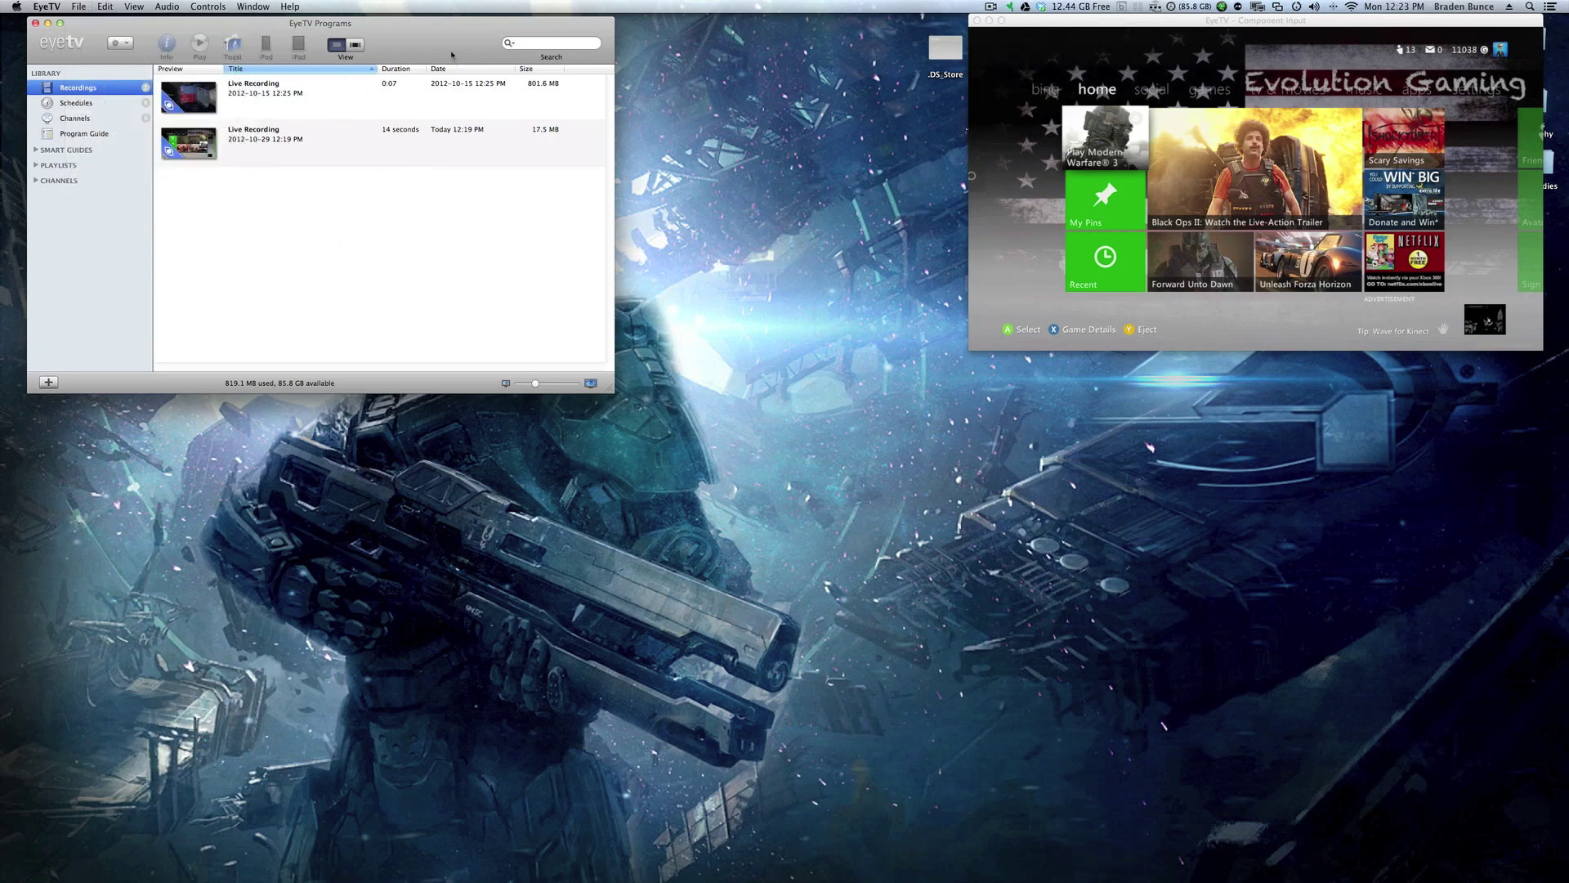
pyautogui.click(63, 6)
pyautogui.moveTo(79, 7)
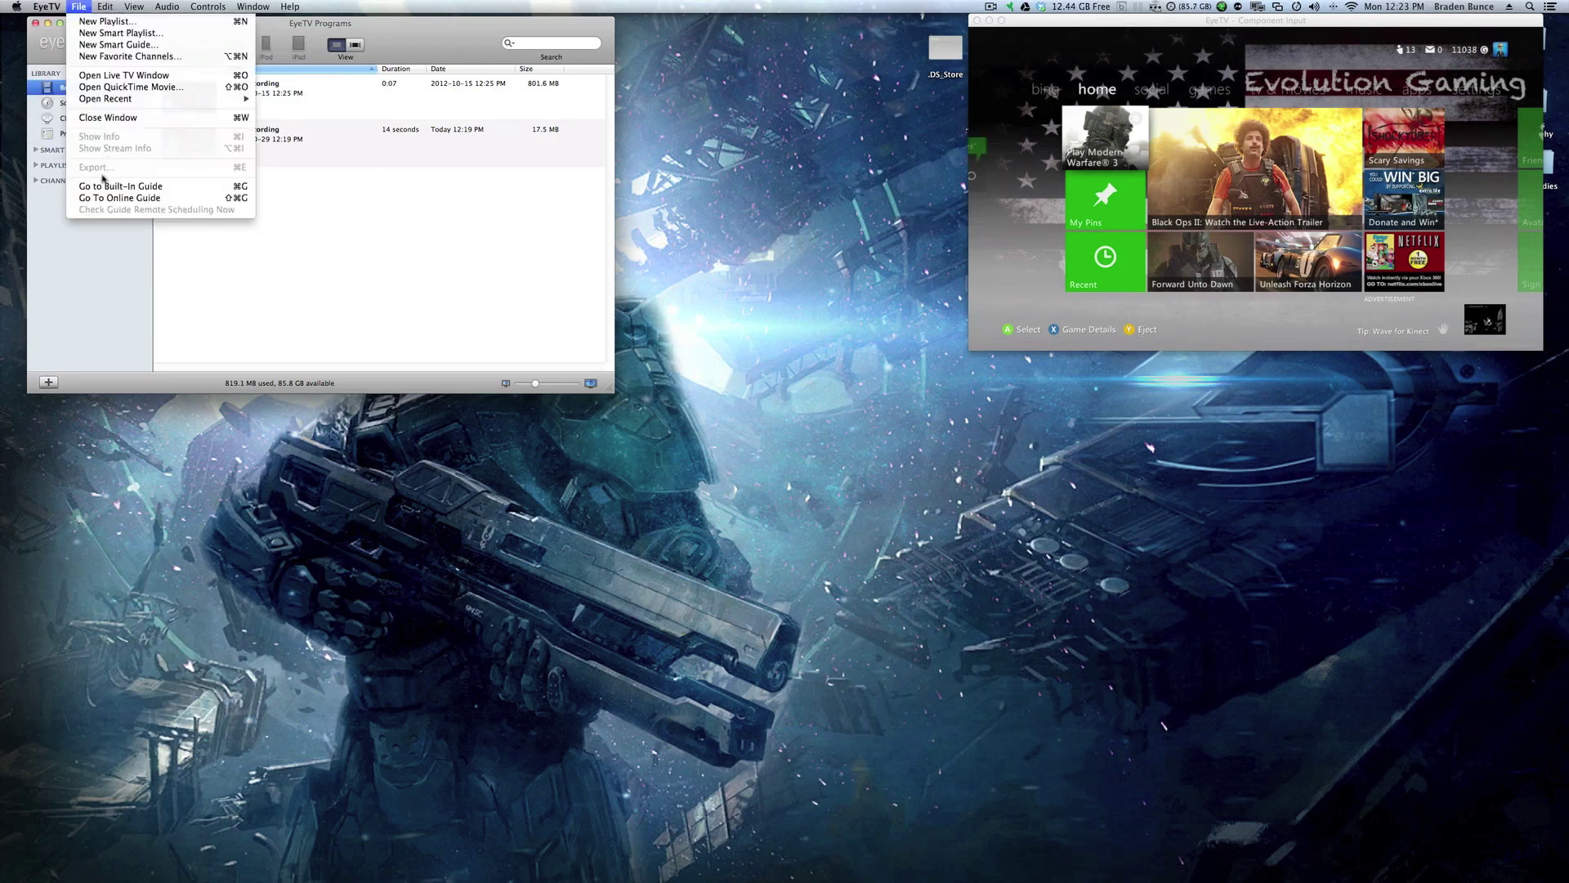
pyautogui.click(97, 188)
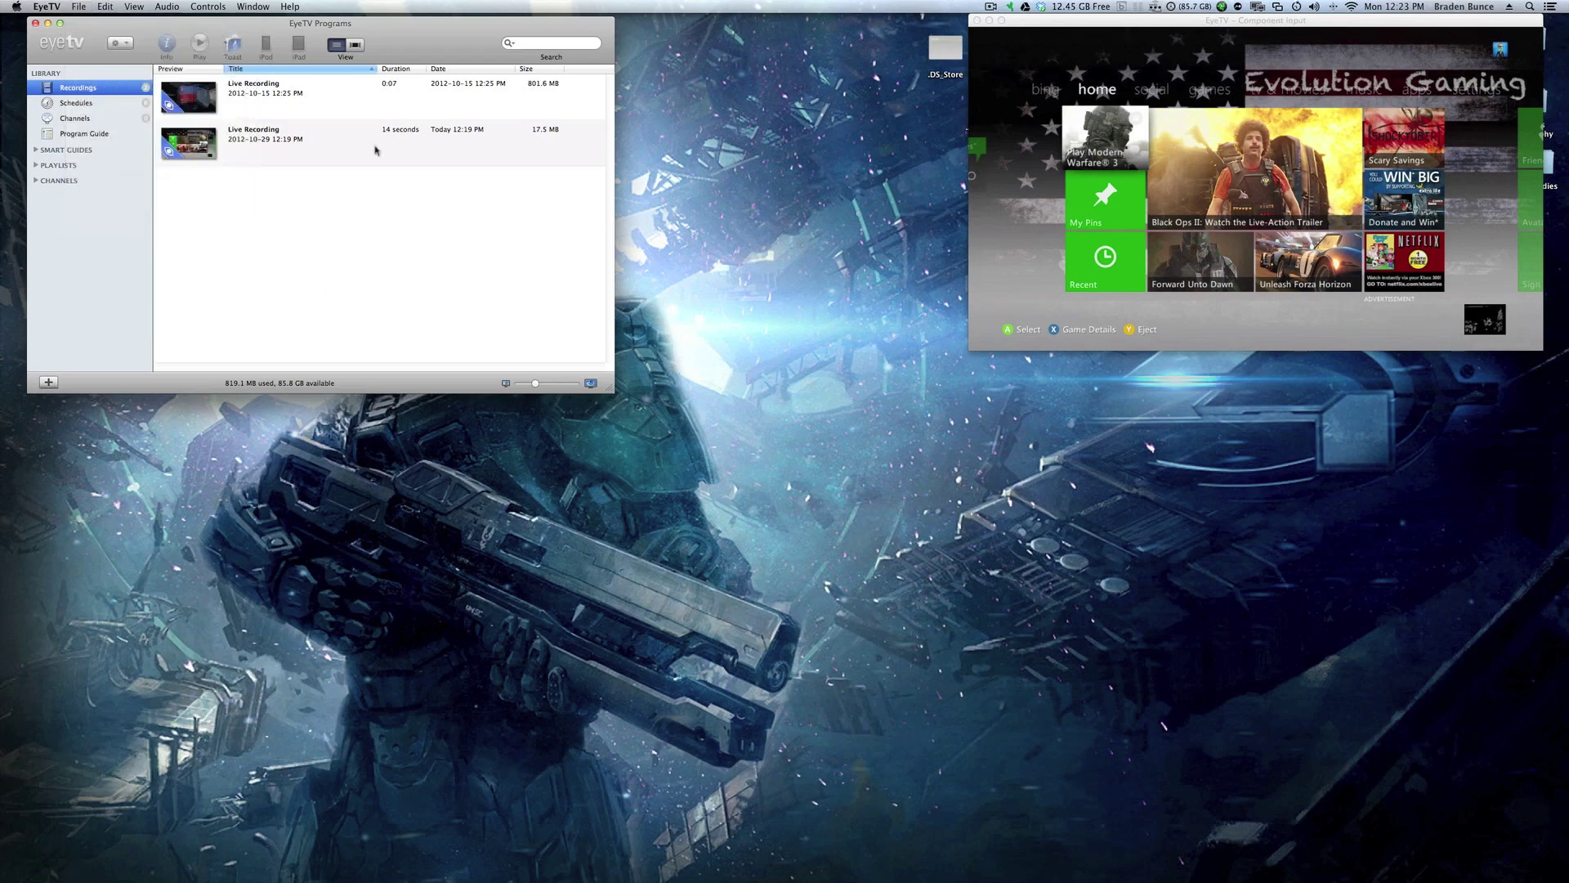
# Move the EyeTV programs window closer to the live video and record a short clip of the component video input.
pyautogui.moveTo(412, 45); pyautogui.dragTo(711, 41)
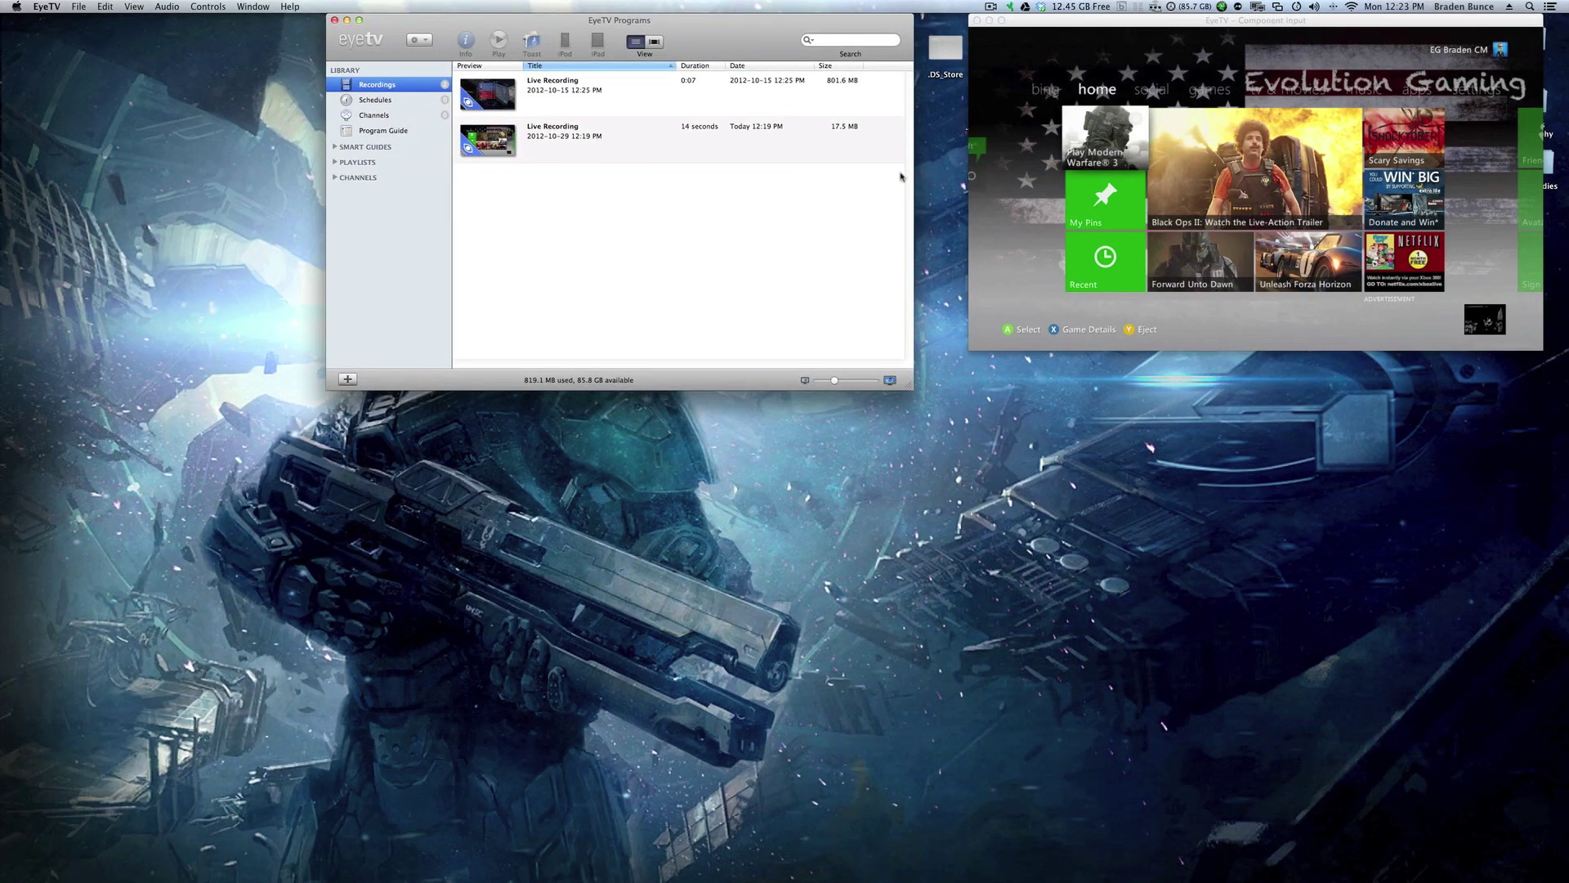
pyautogui.click(224, 7)
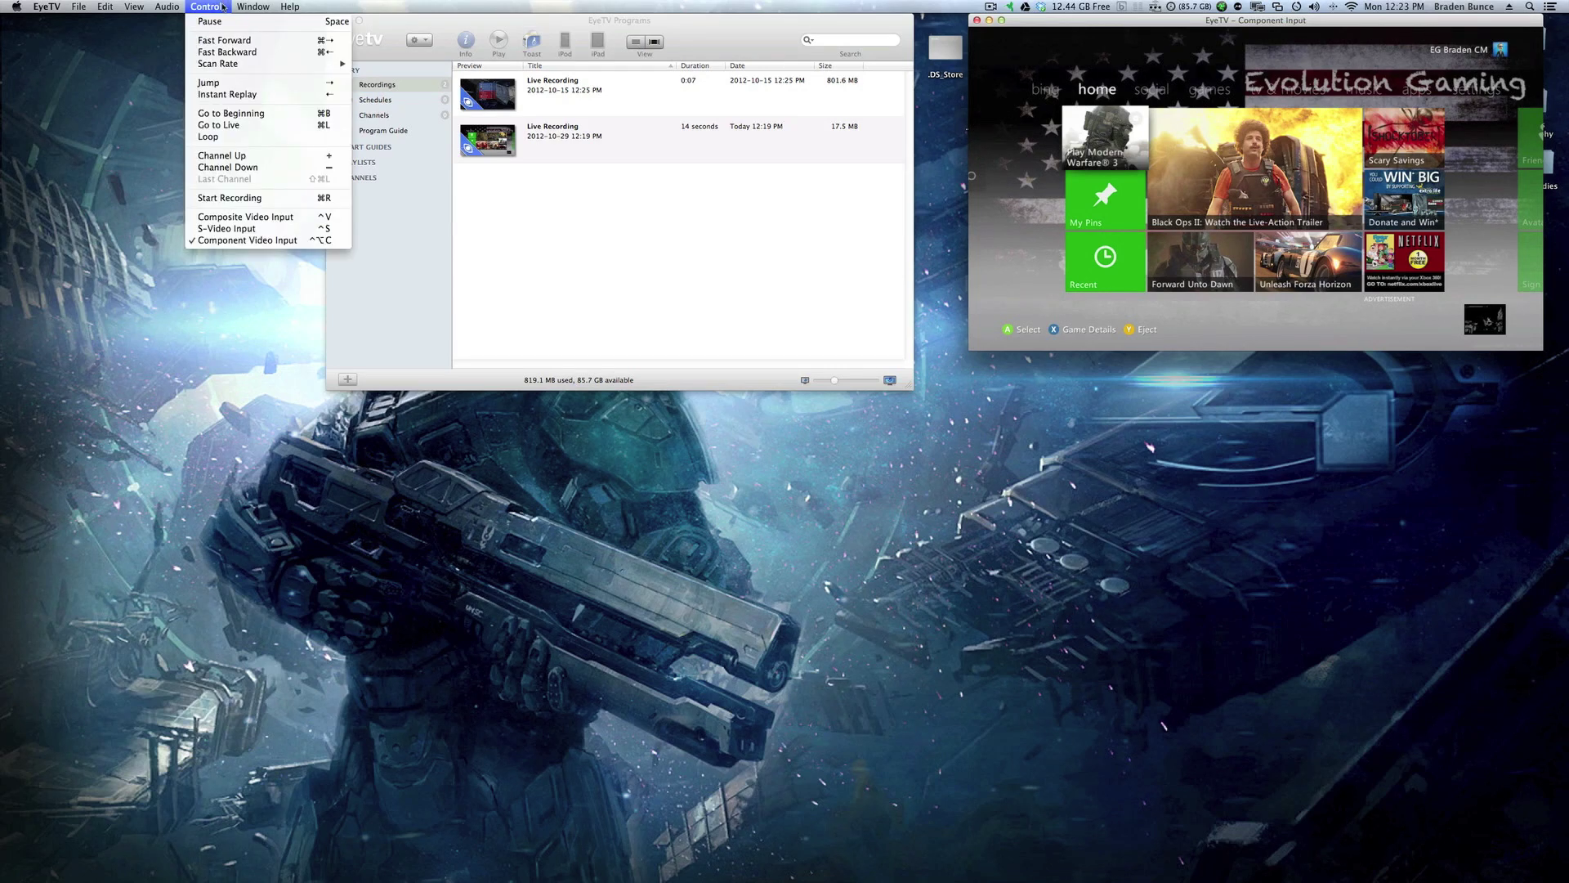
pyautogui.click(257, 197)
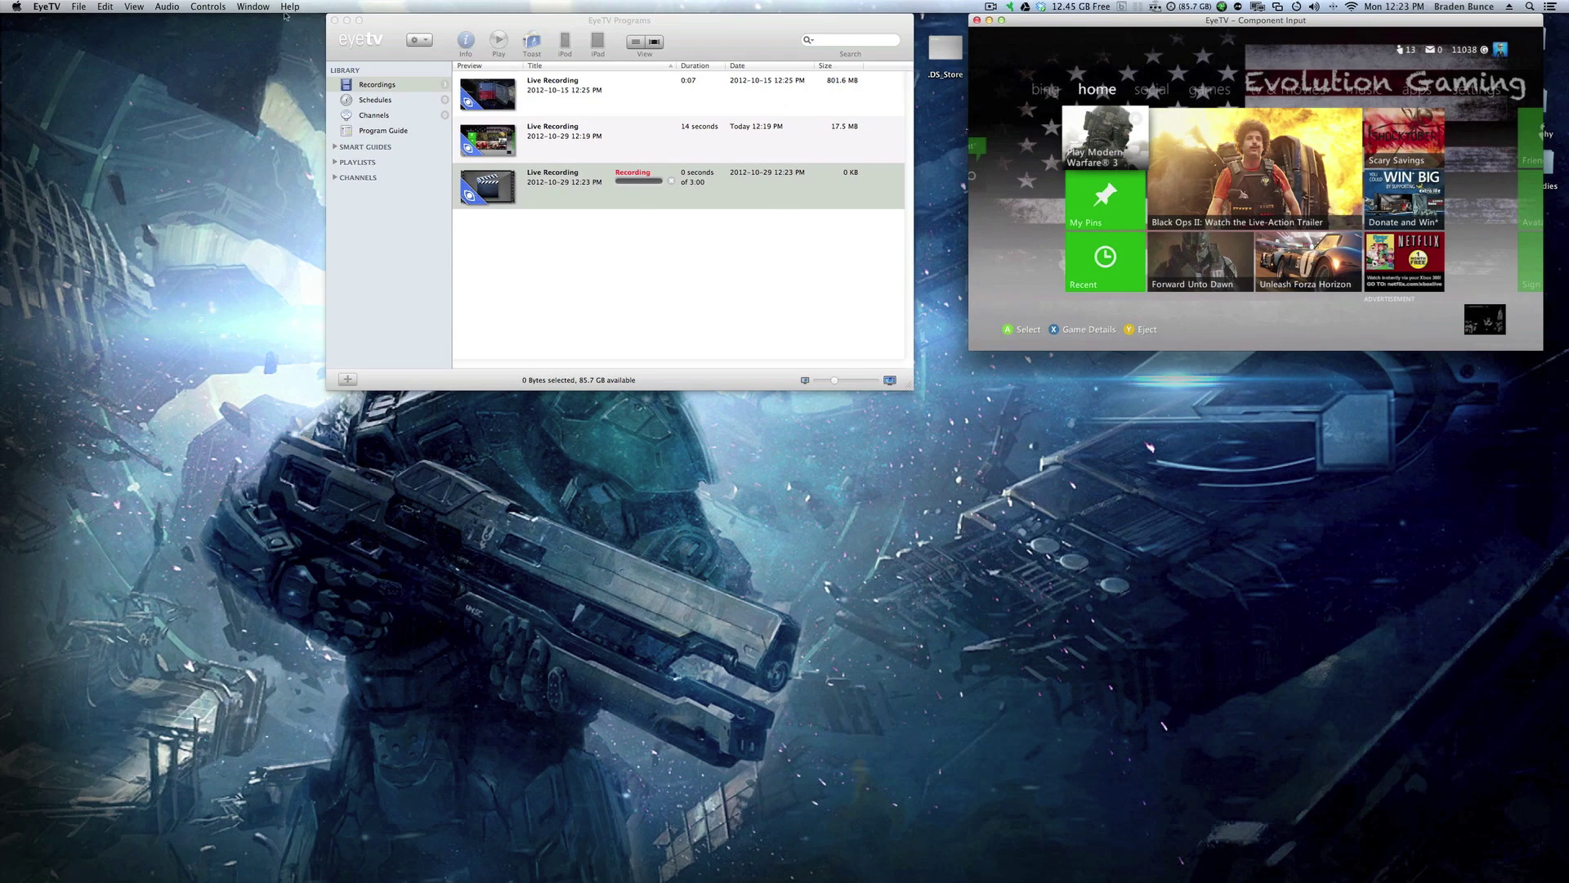
pyautogui.click(208, 7)
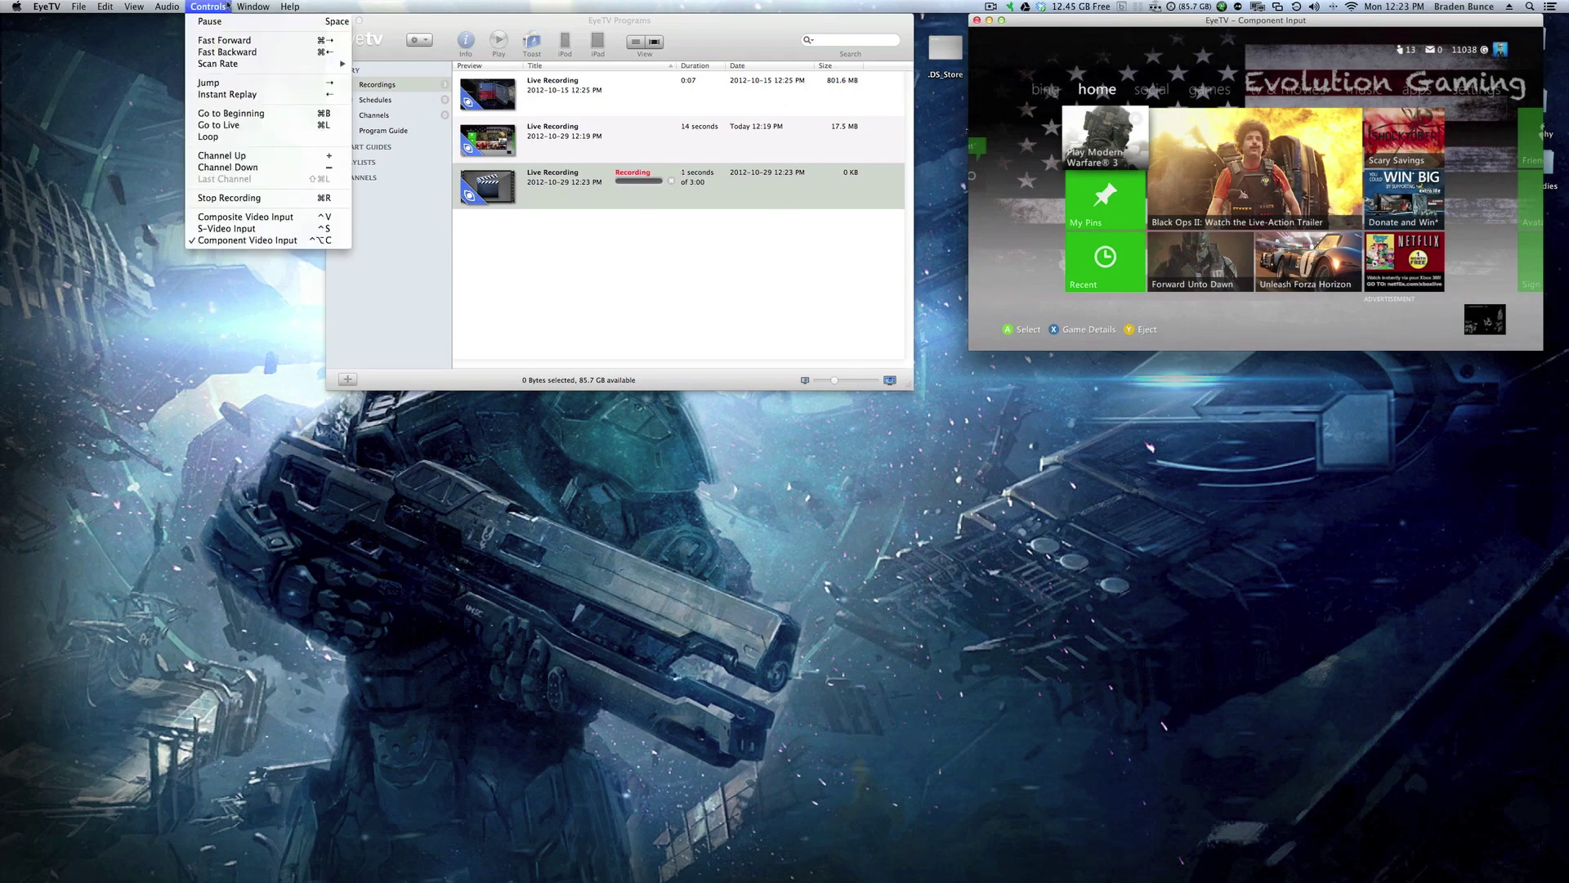
pyautogui.click(238, 199)
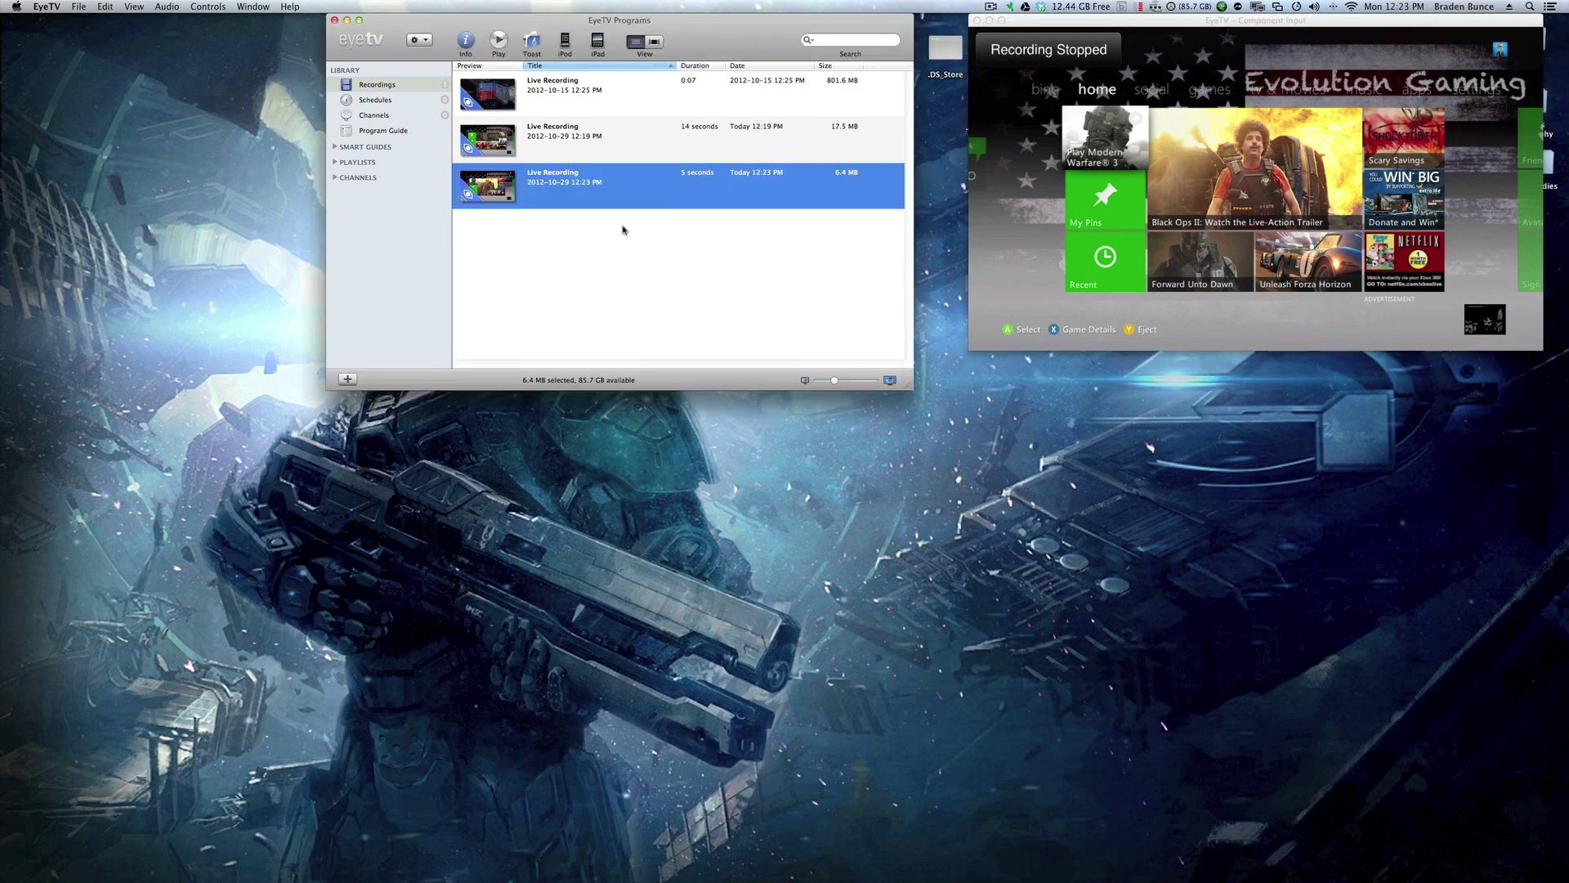
# Examine the export formats offered for the newest live recording, and leave the export without saving.
pyautogui.click(74, 7)
pyautogui.click(129, 170)
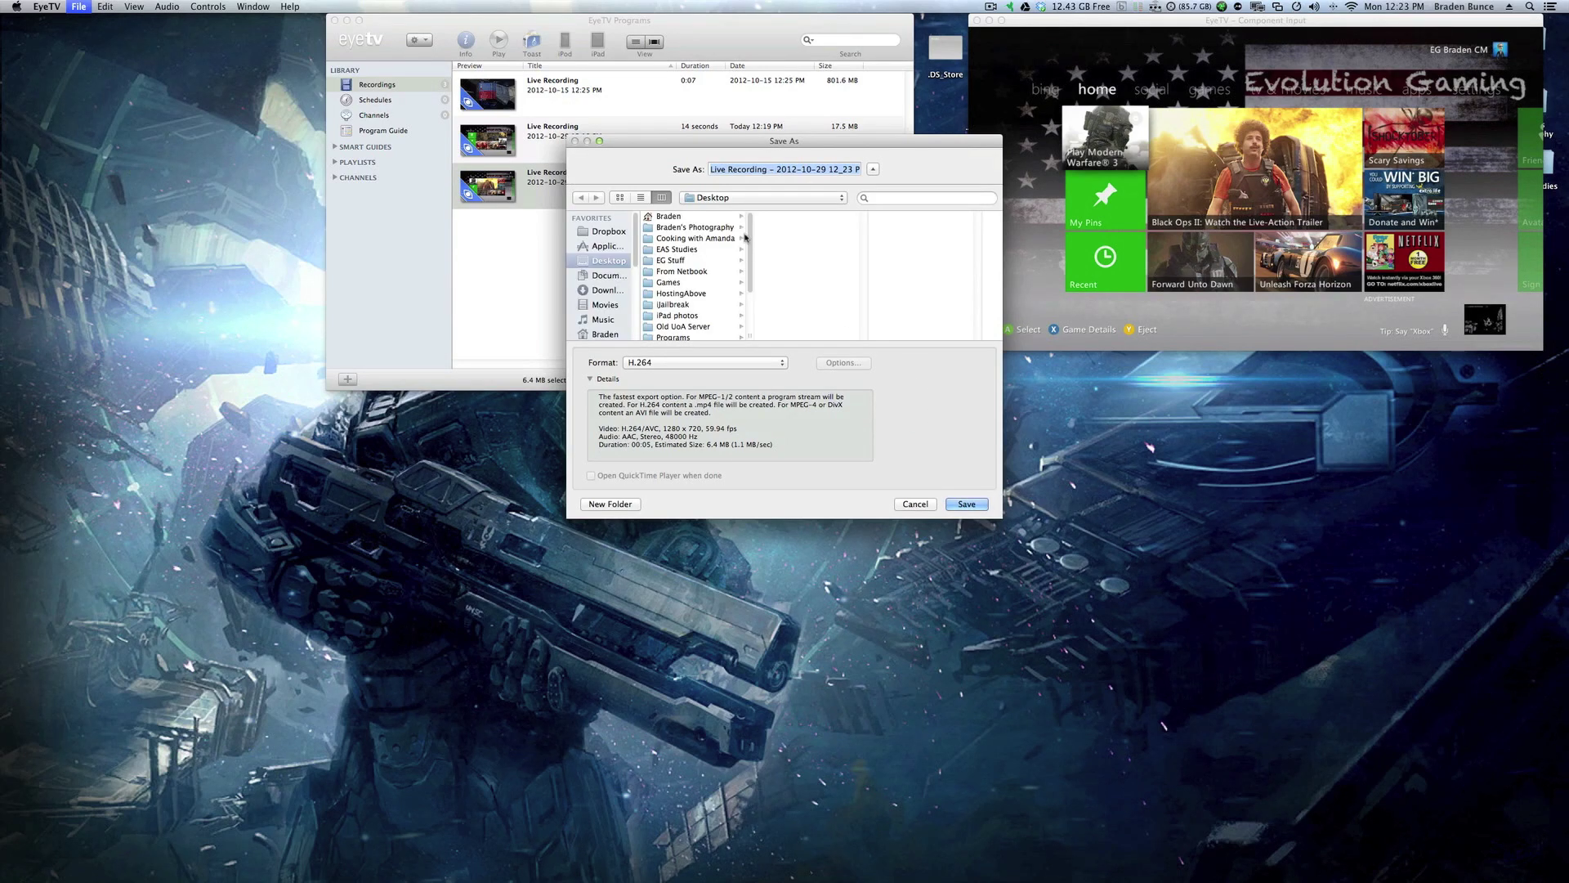
pyautogui.click(708, 363)
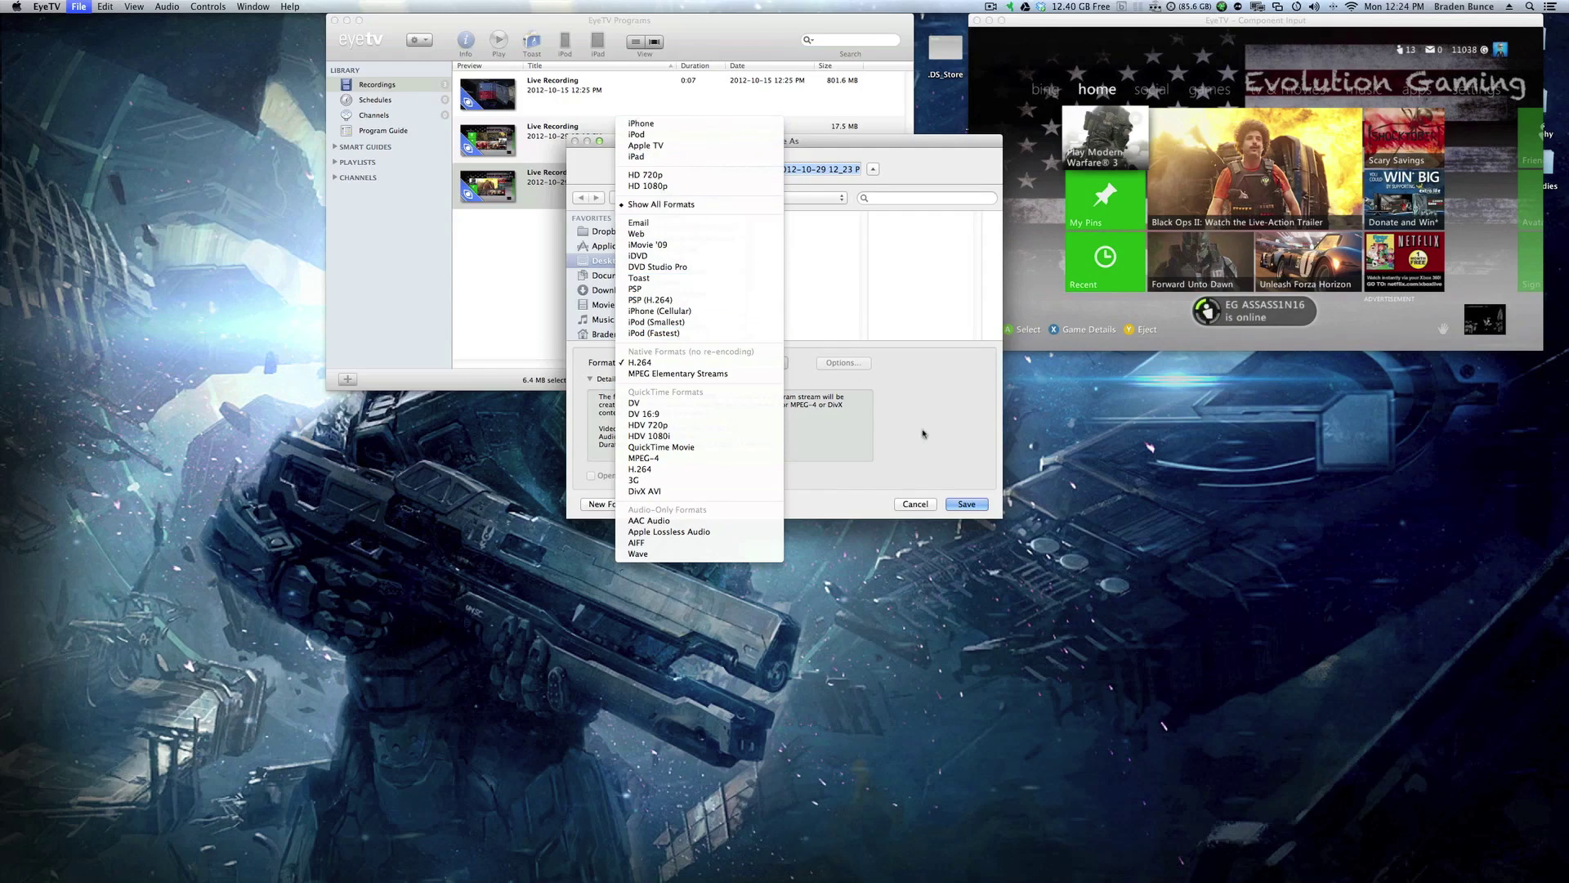
pyautogui.click(912, 501)
pyautogui.click(915, 504)
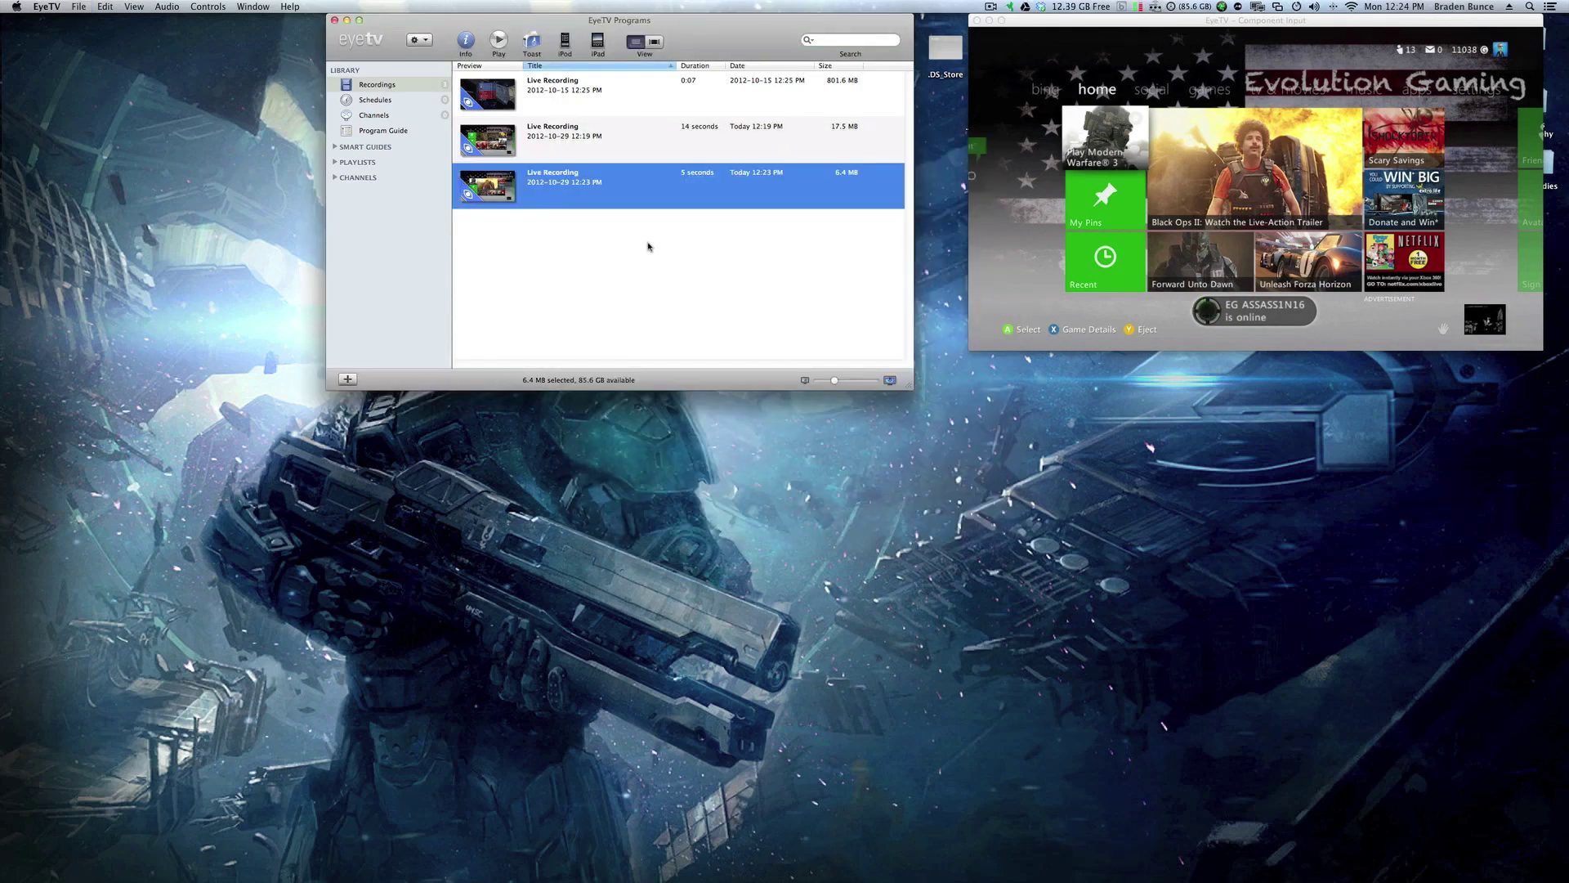
pyautogui.click(642, 106)
pyautogui.click(638, 128)
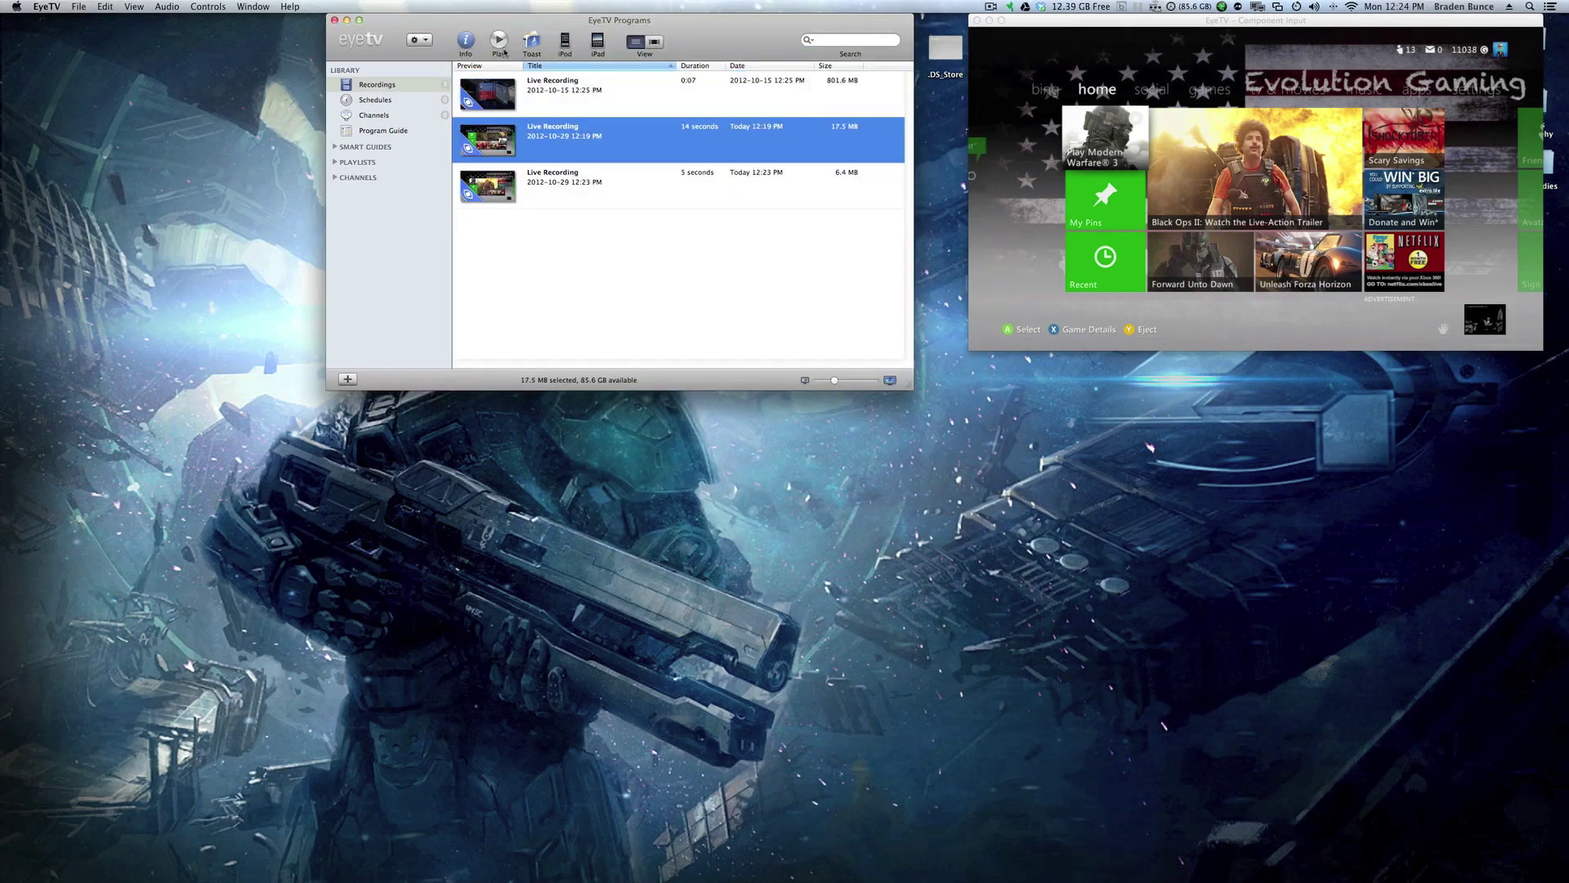
pyautogui.click(633, 204)
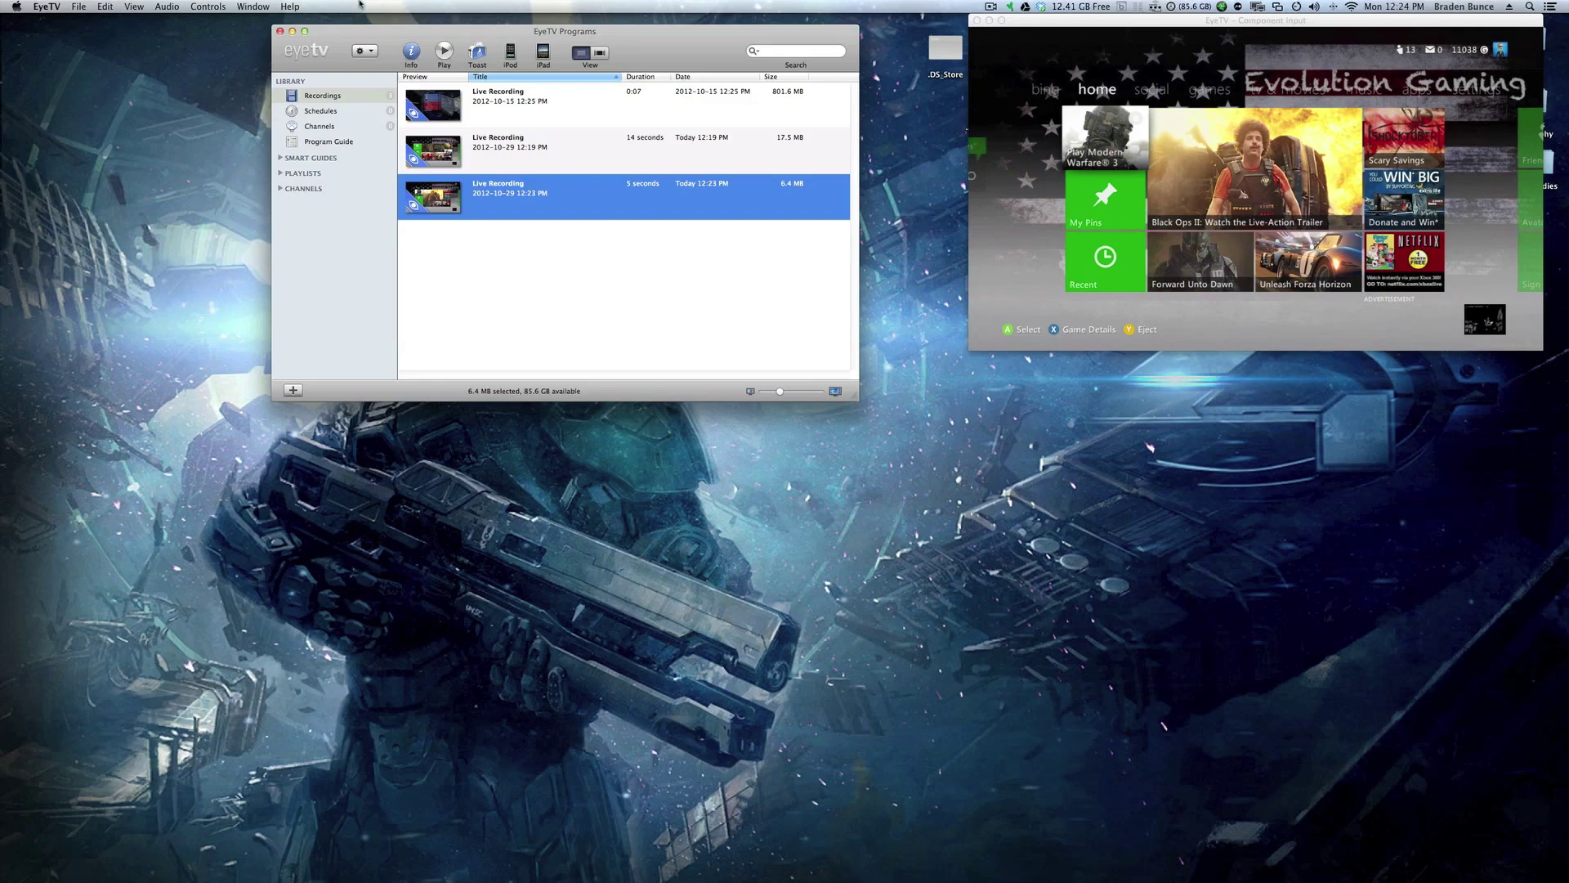
pyautogui.click(1034, 166)
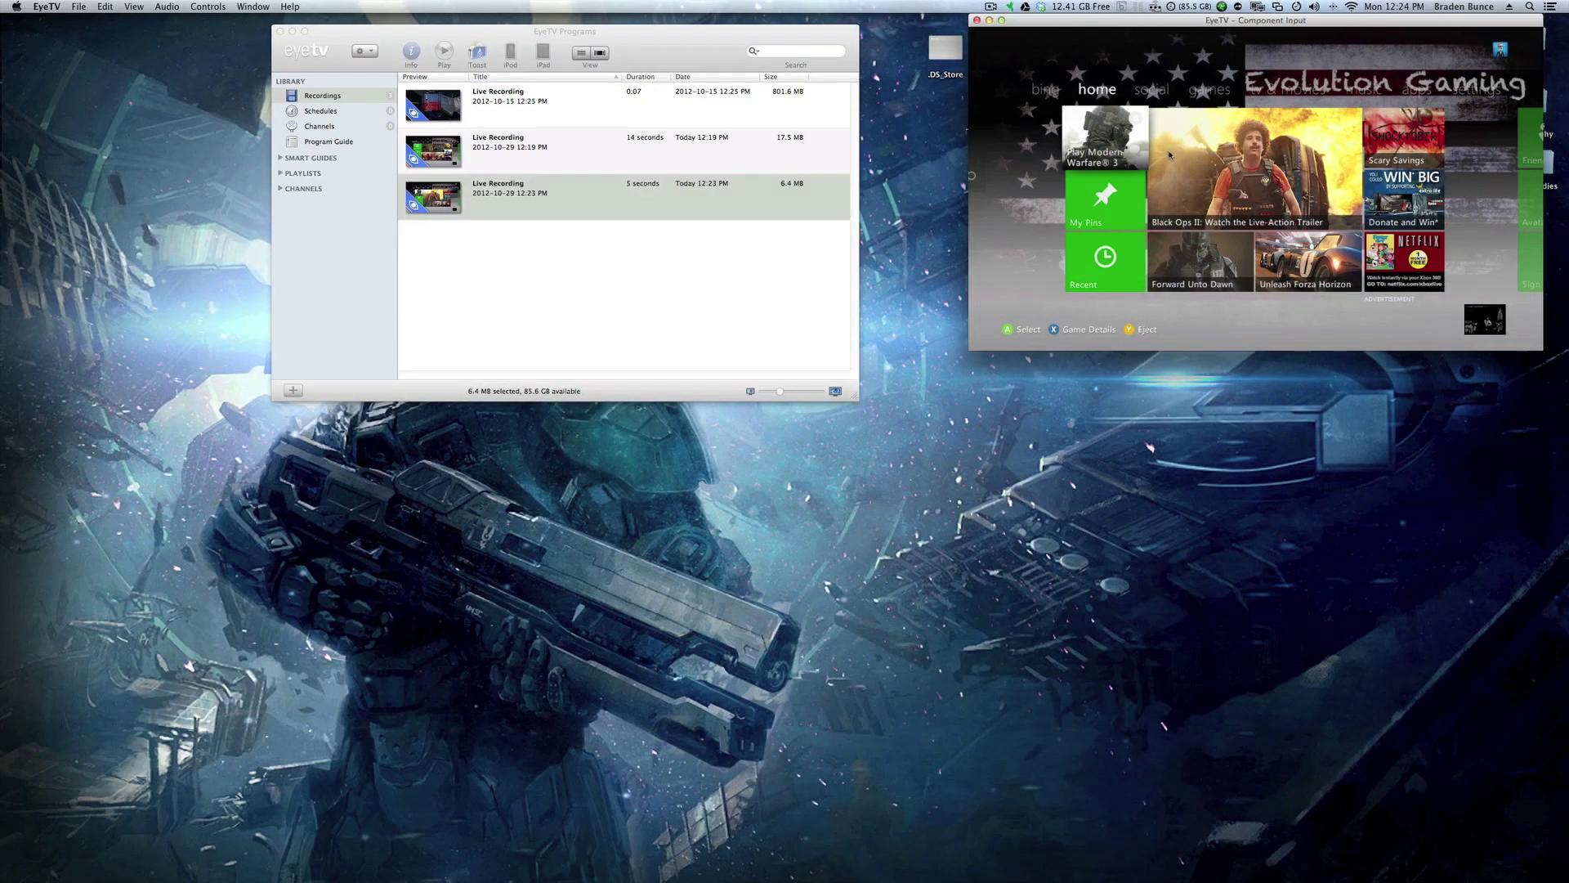
pyautogui.click(533, 288)
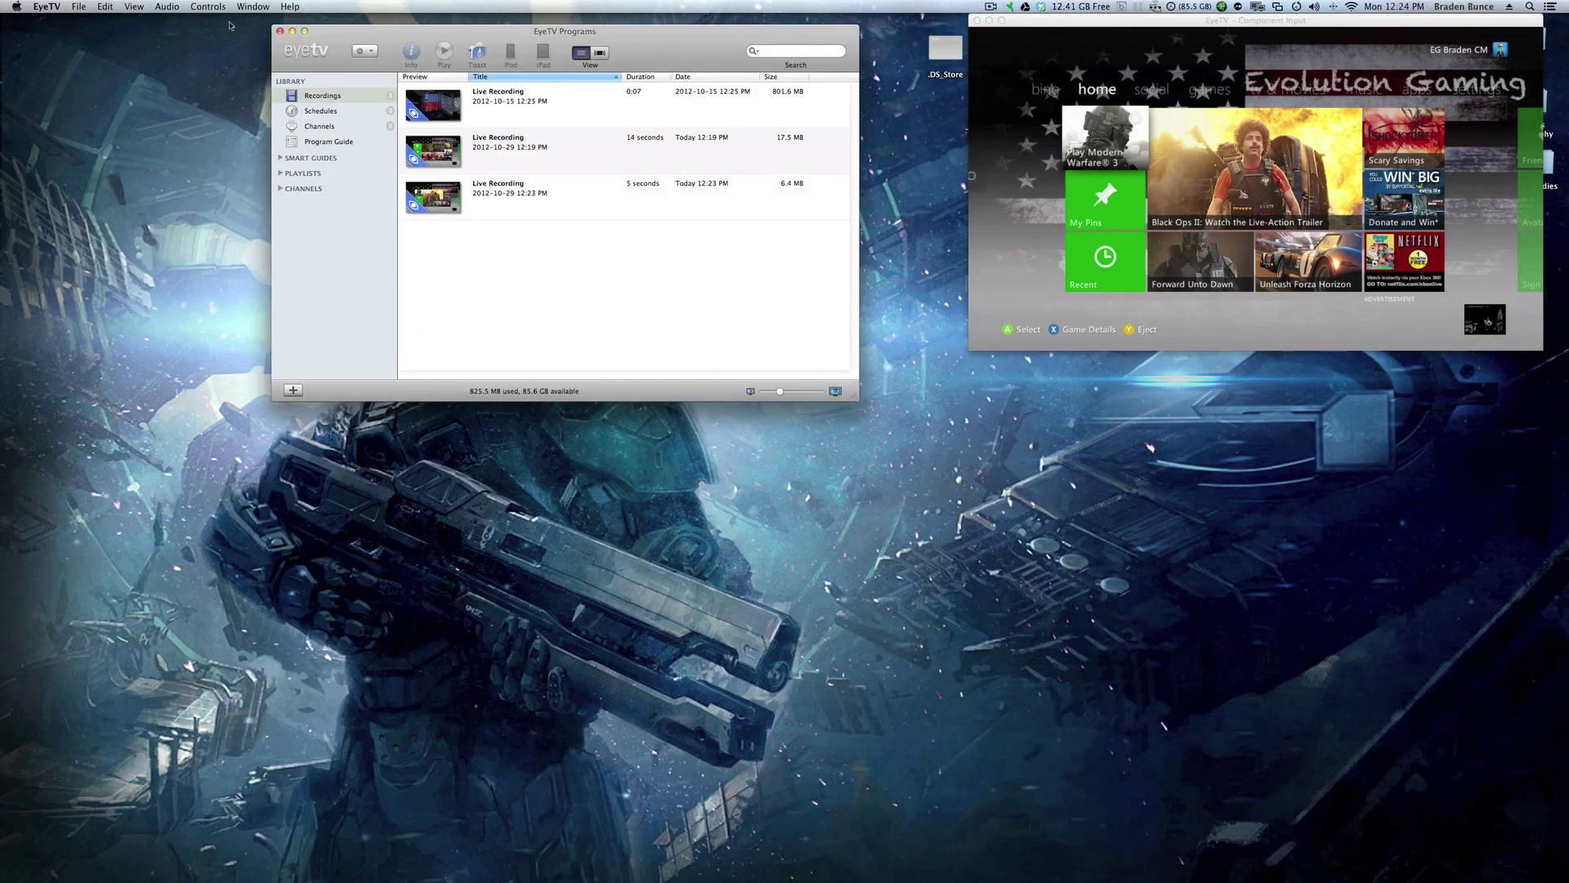
# Close the EyeTV programs window and open CamTwist, placing its window clear of the live video window.
pyautogui.click(279, 31)
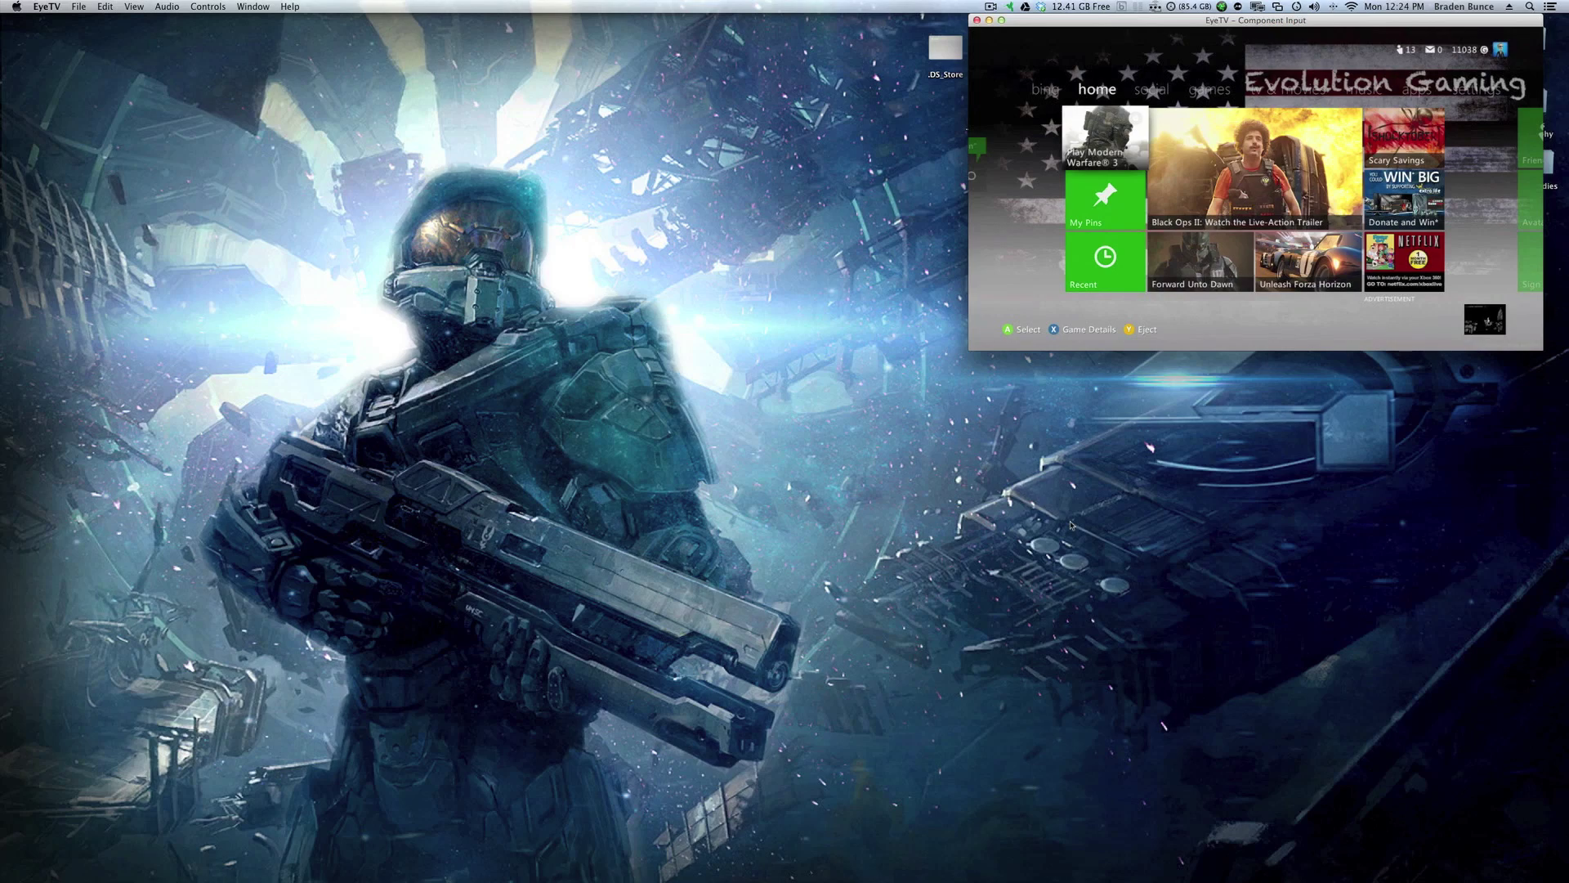
pyautogui.moveTo(810, 871)
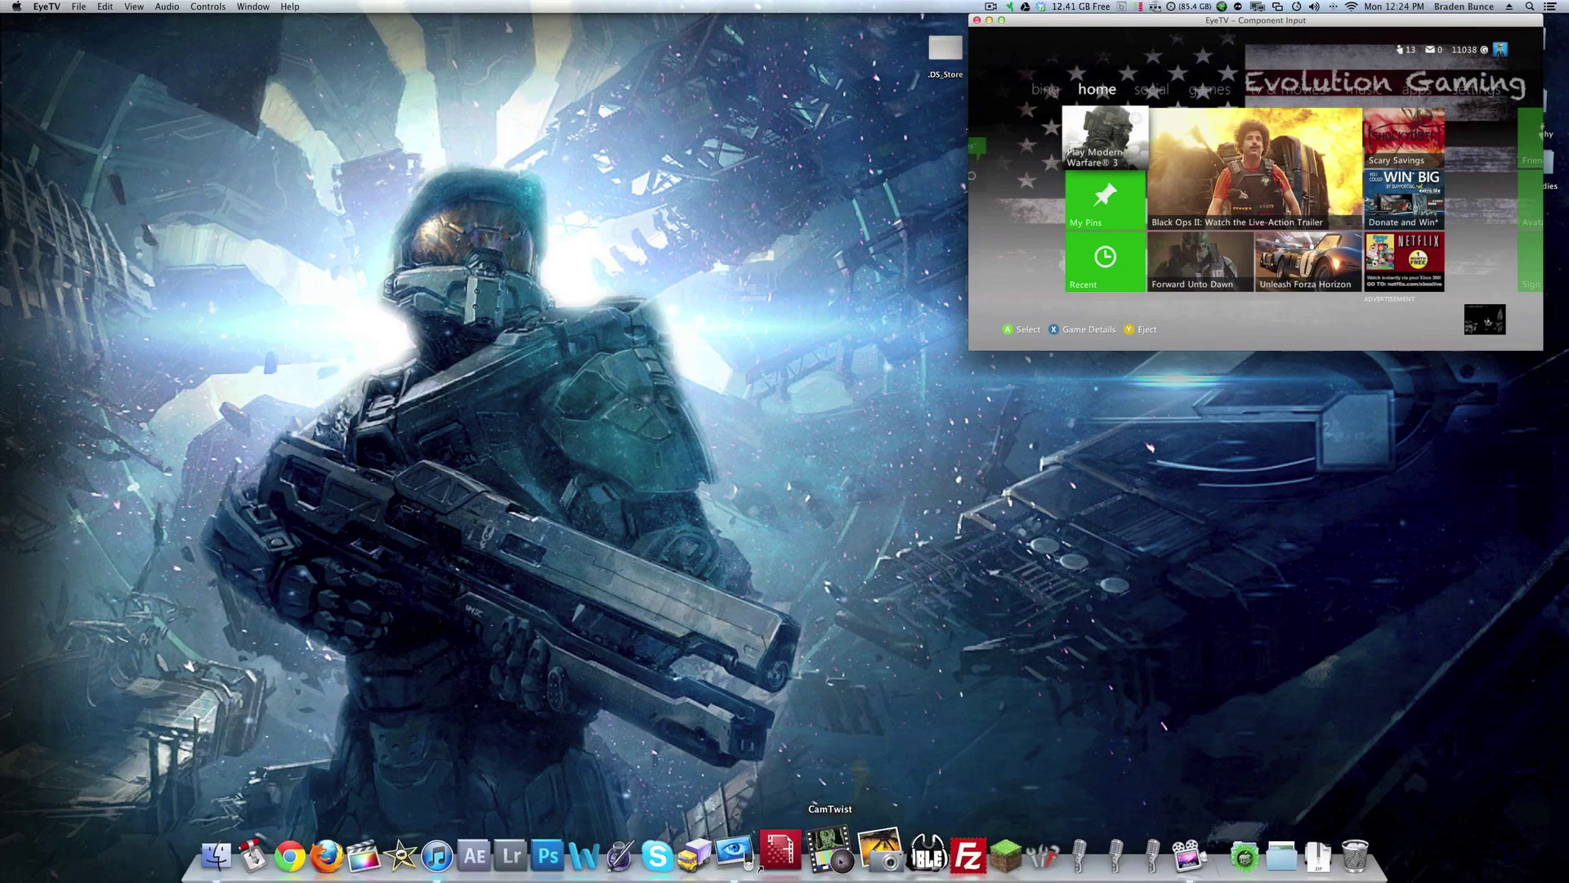
pyautogui.click(841, 860)
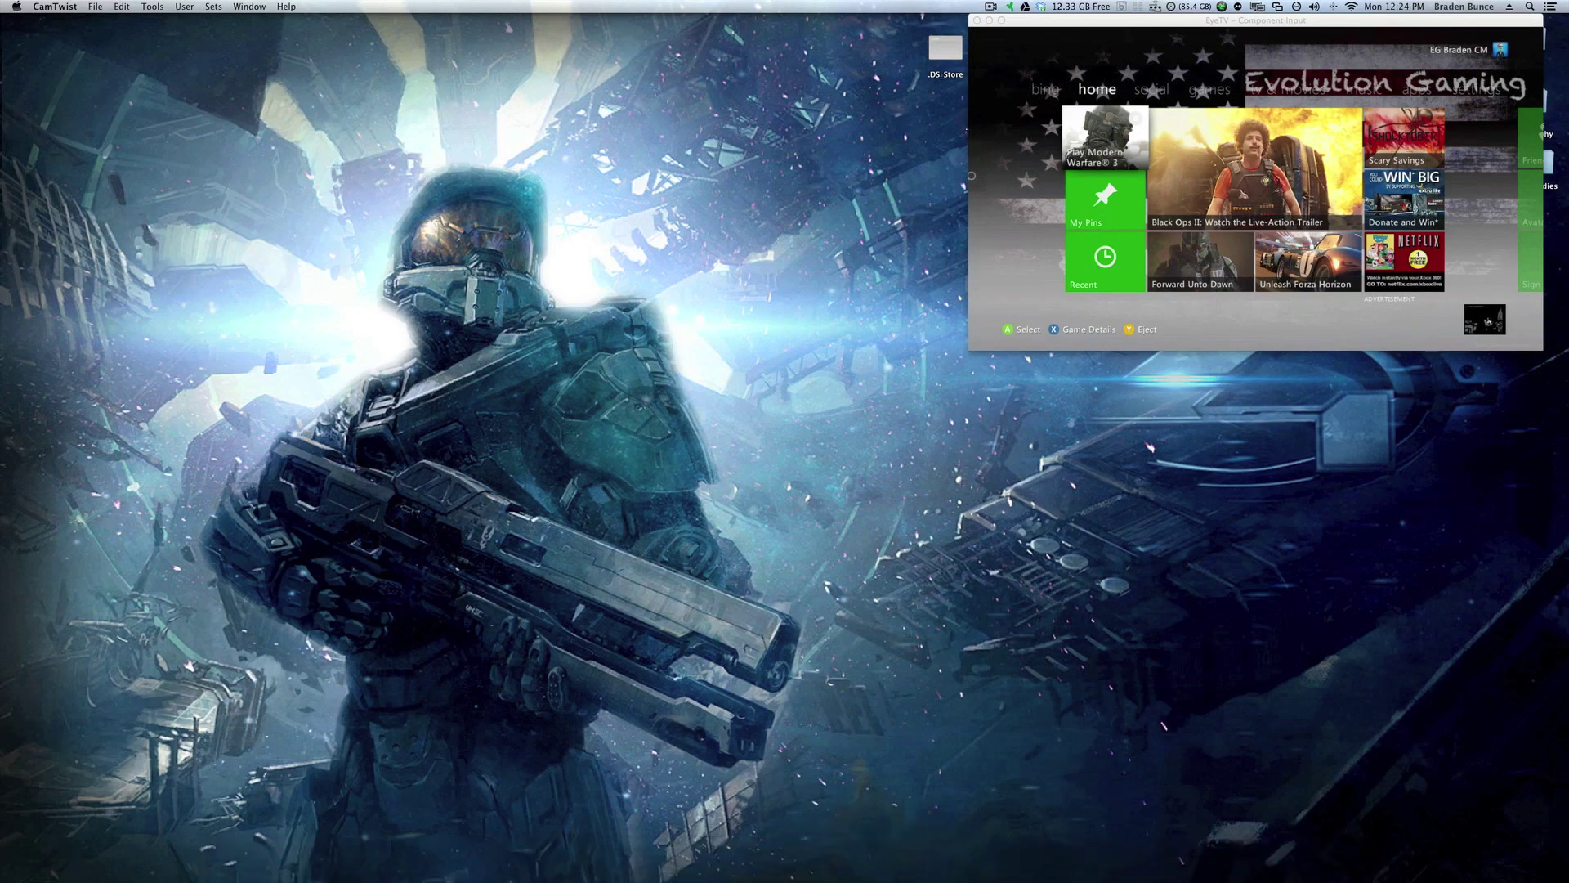
pyautogui.moveTo(1125, 531); pyautogui.dragTo(516, 42)
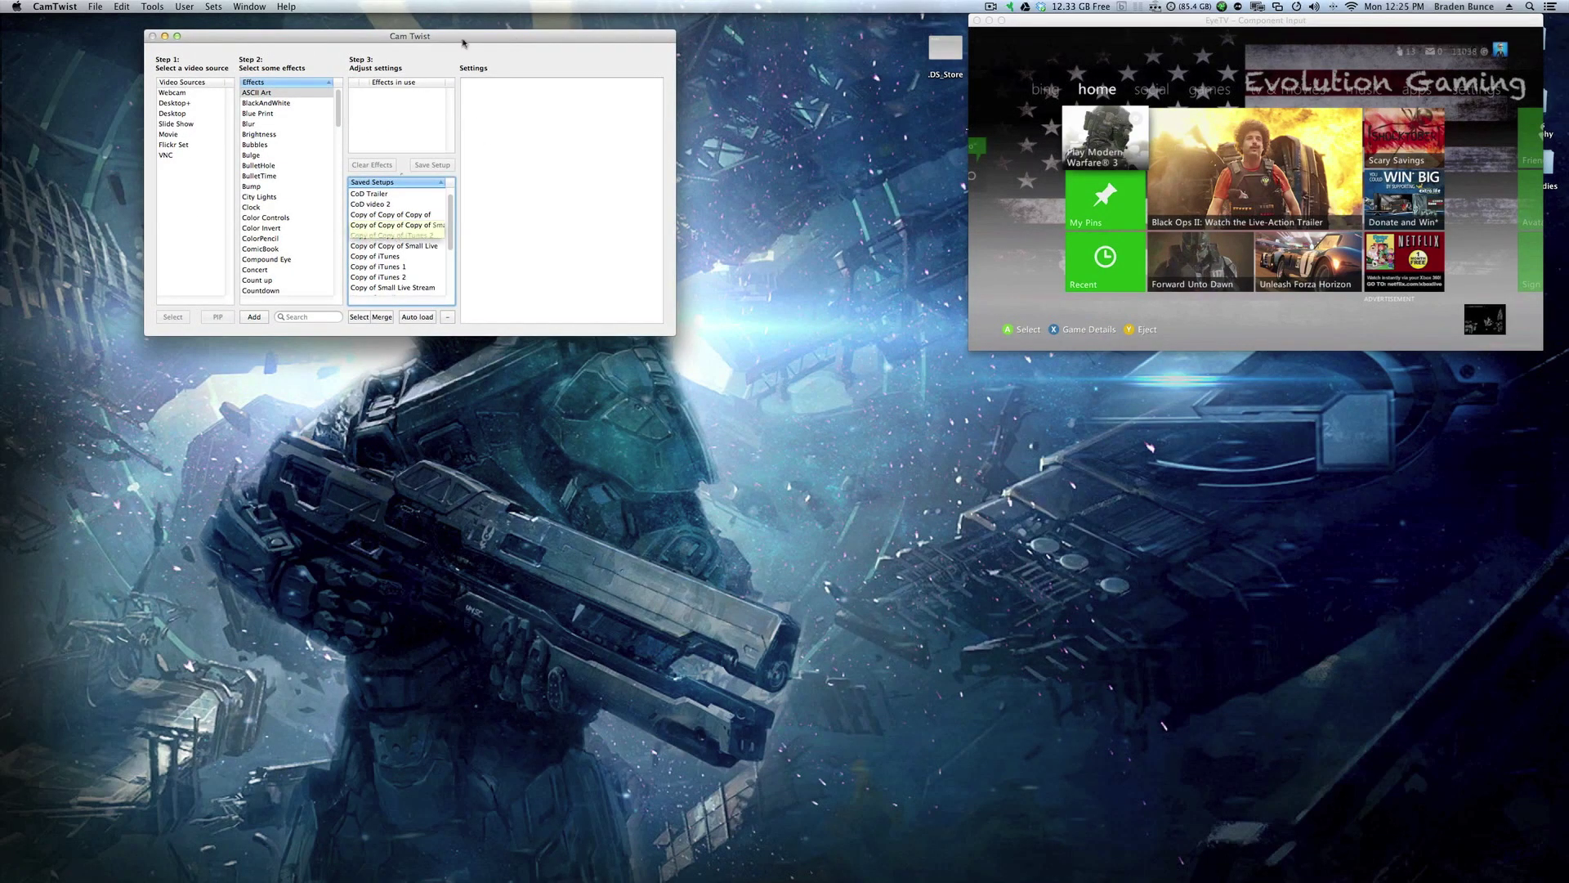
pyautogui.moveTo(352, 36); pyautogui.dragTo(339, 33)
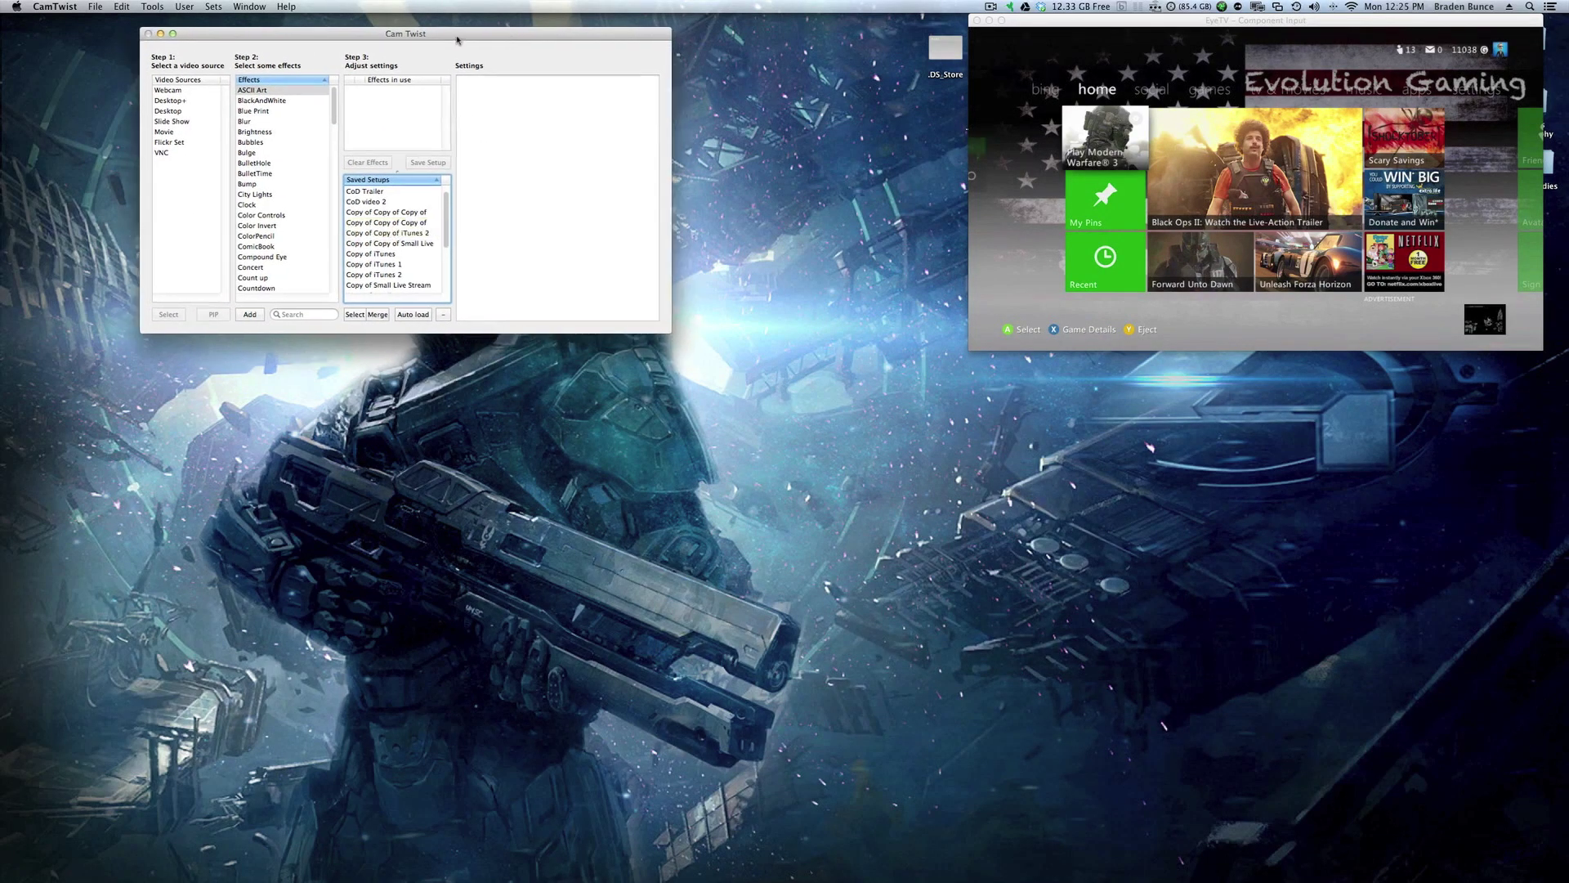
# Highlight the Webcam video source and look through the list of saved setups.
pyautogui.click(177, 90)
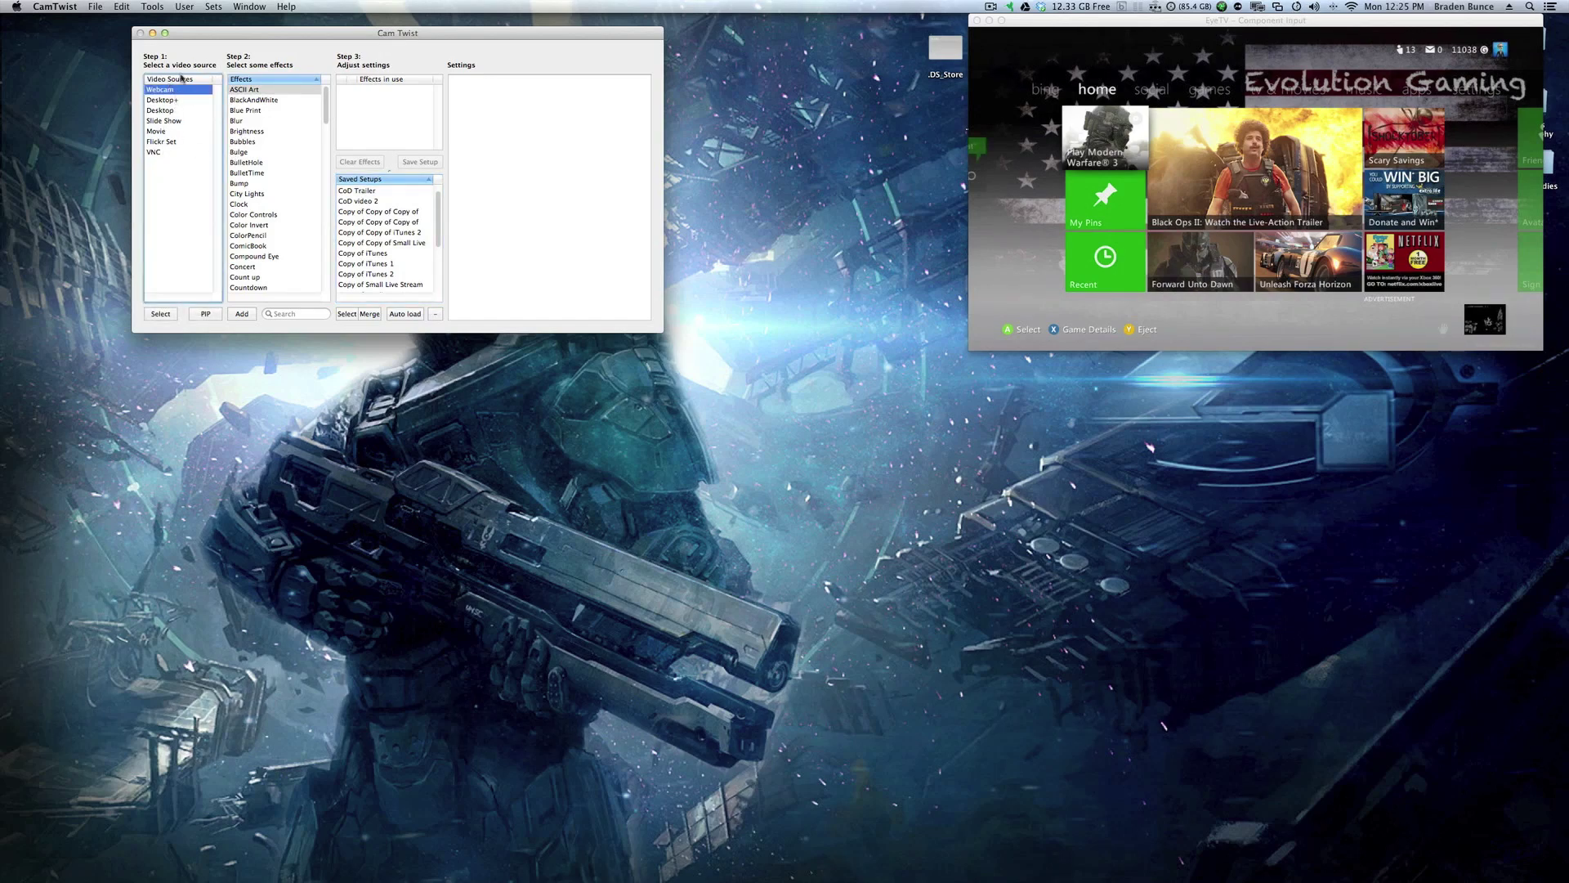
pyautogui.scroll(1, 382, 207)
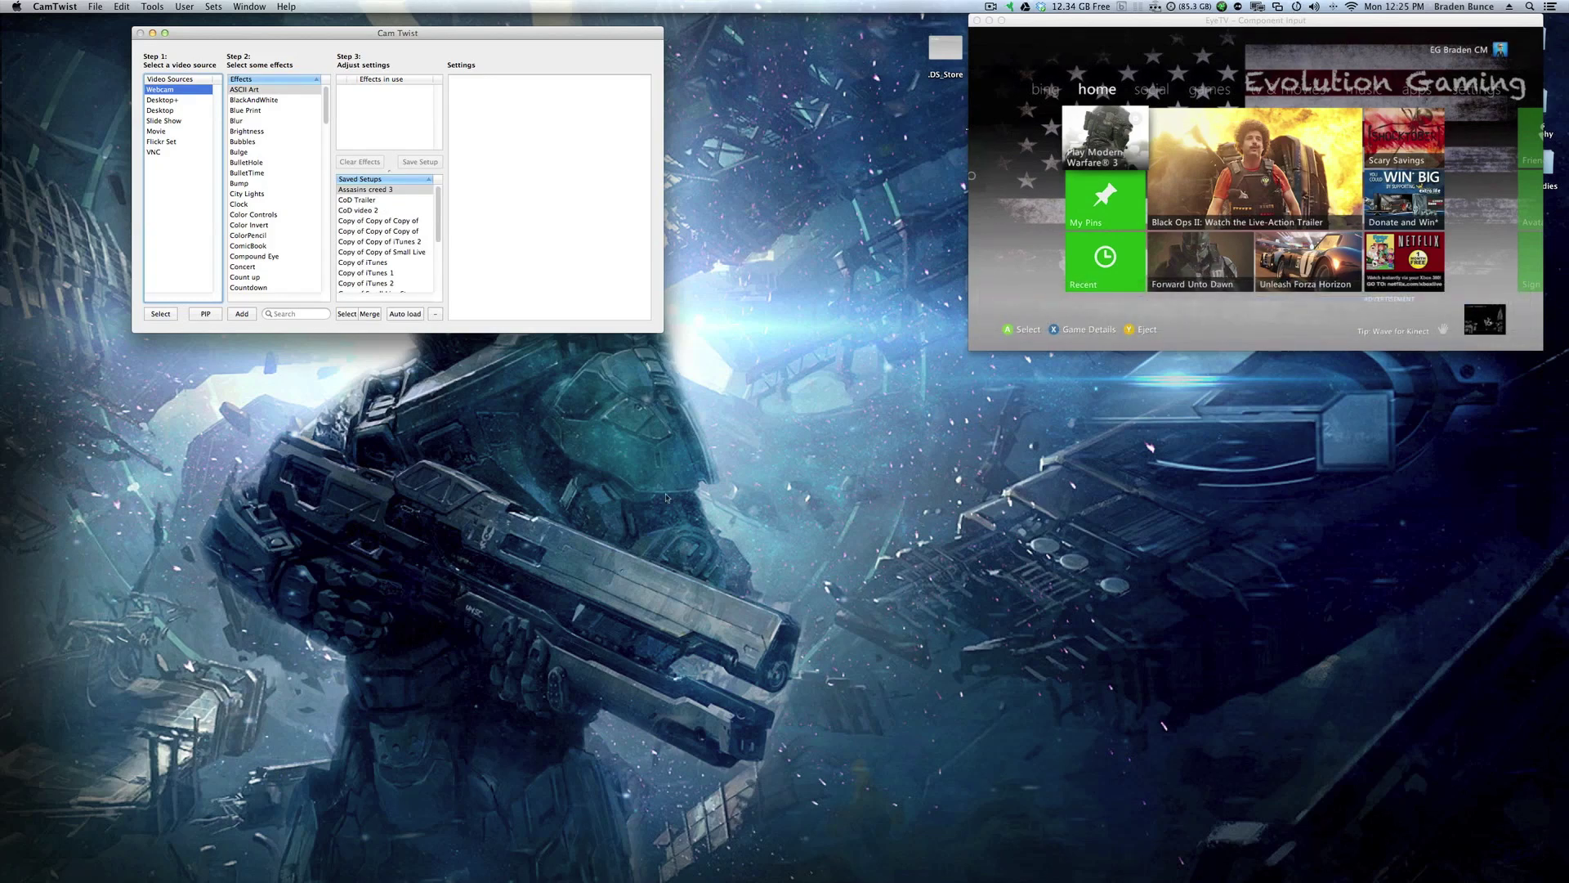
pyautogui.scroll(-5, 384, 246)
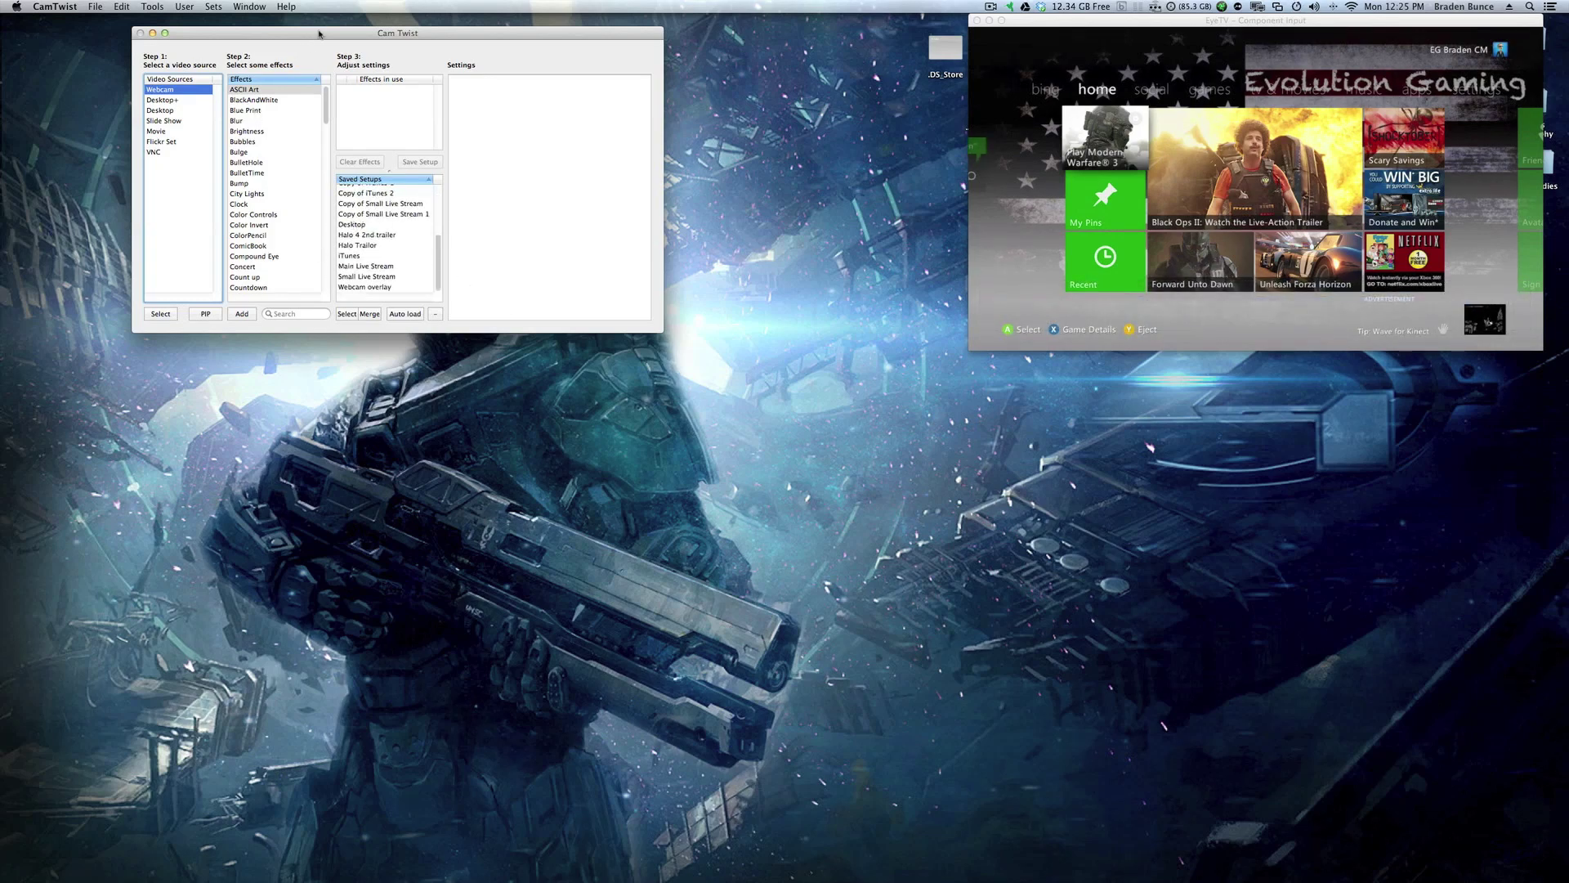
# Open Cam Twist Studio and close the main Cam Twist window.
pyautogui.click(152, 7)
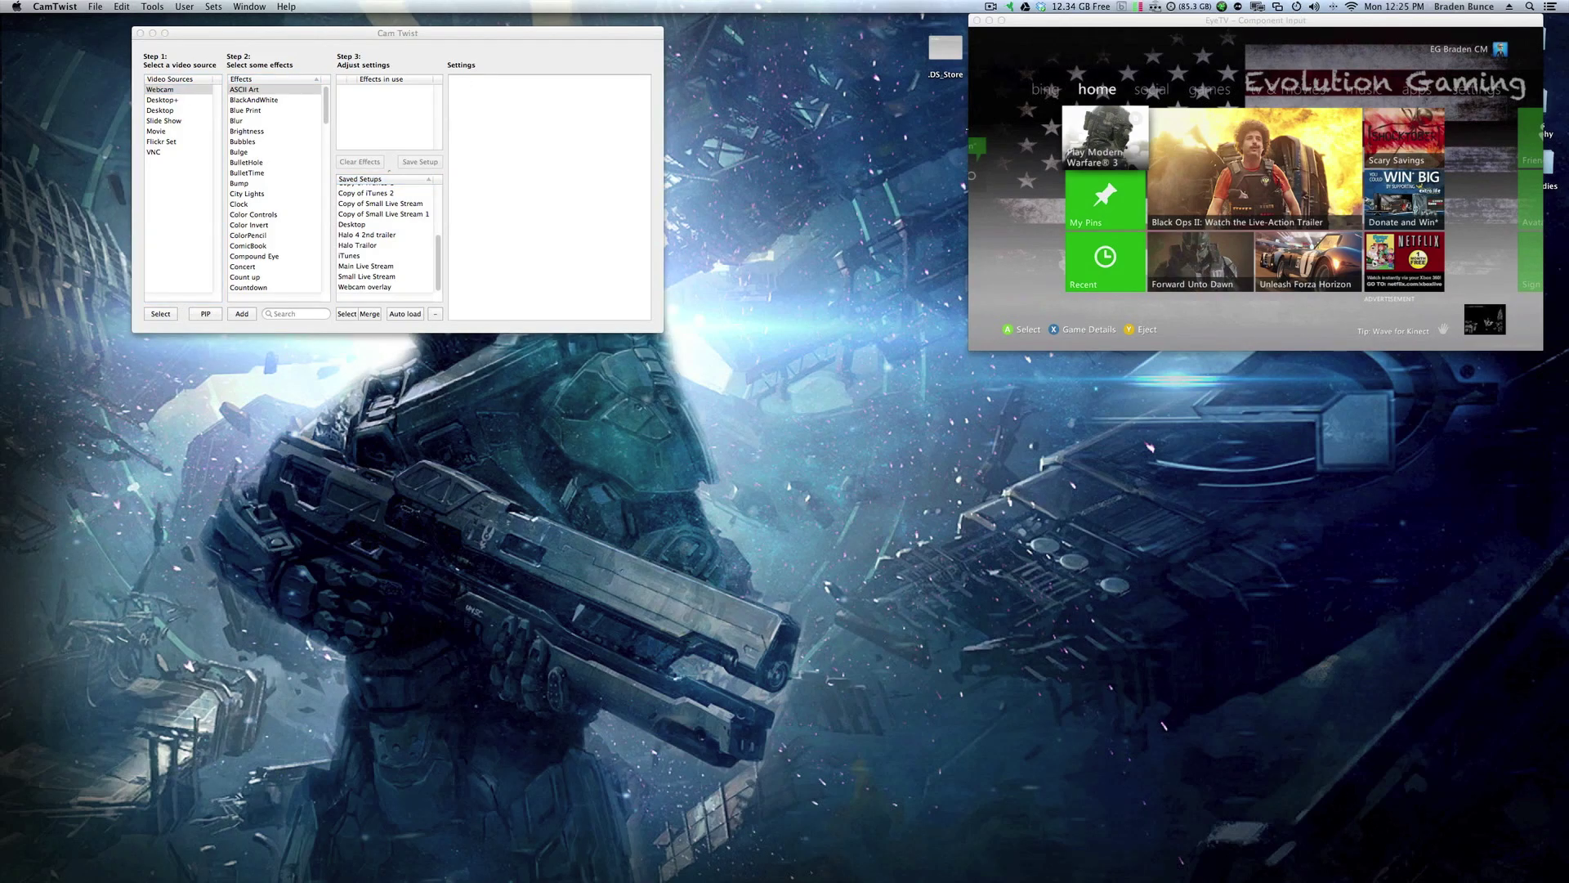
pyautogui.click(168, 23)
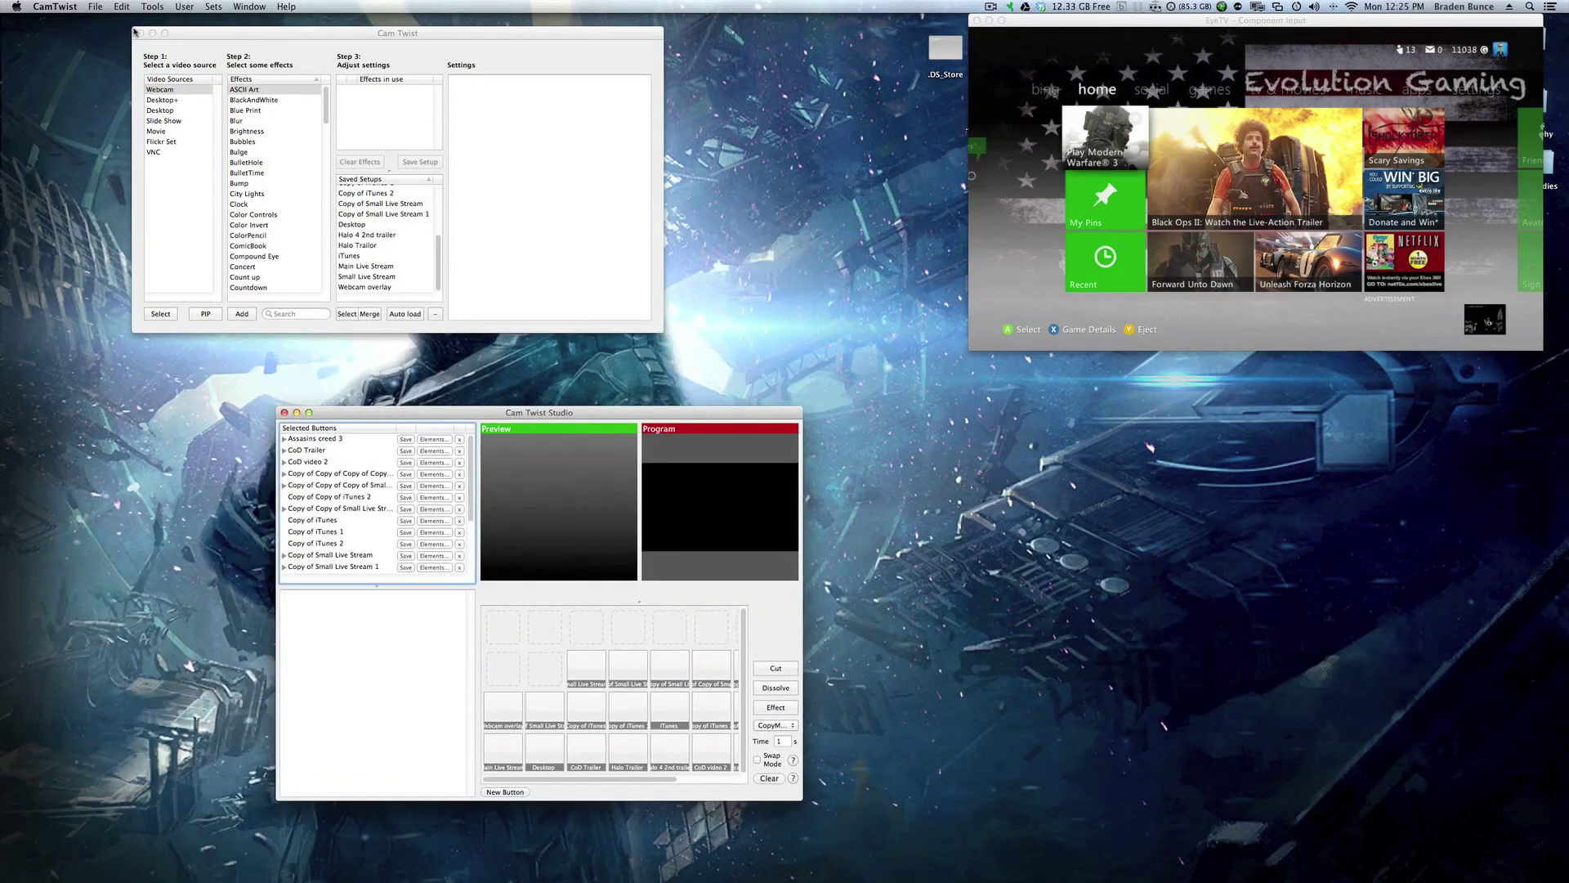
pyautogui.click(152, 33)
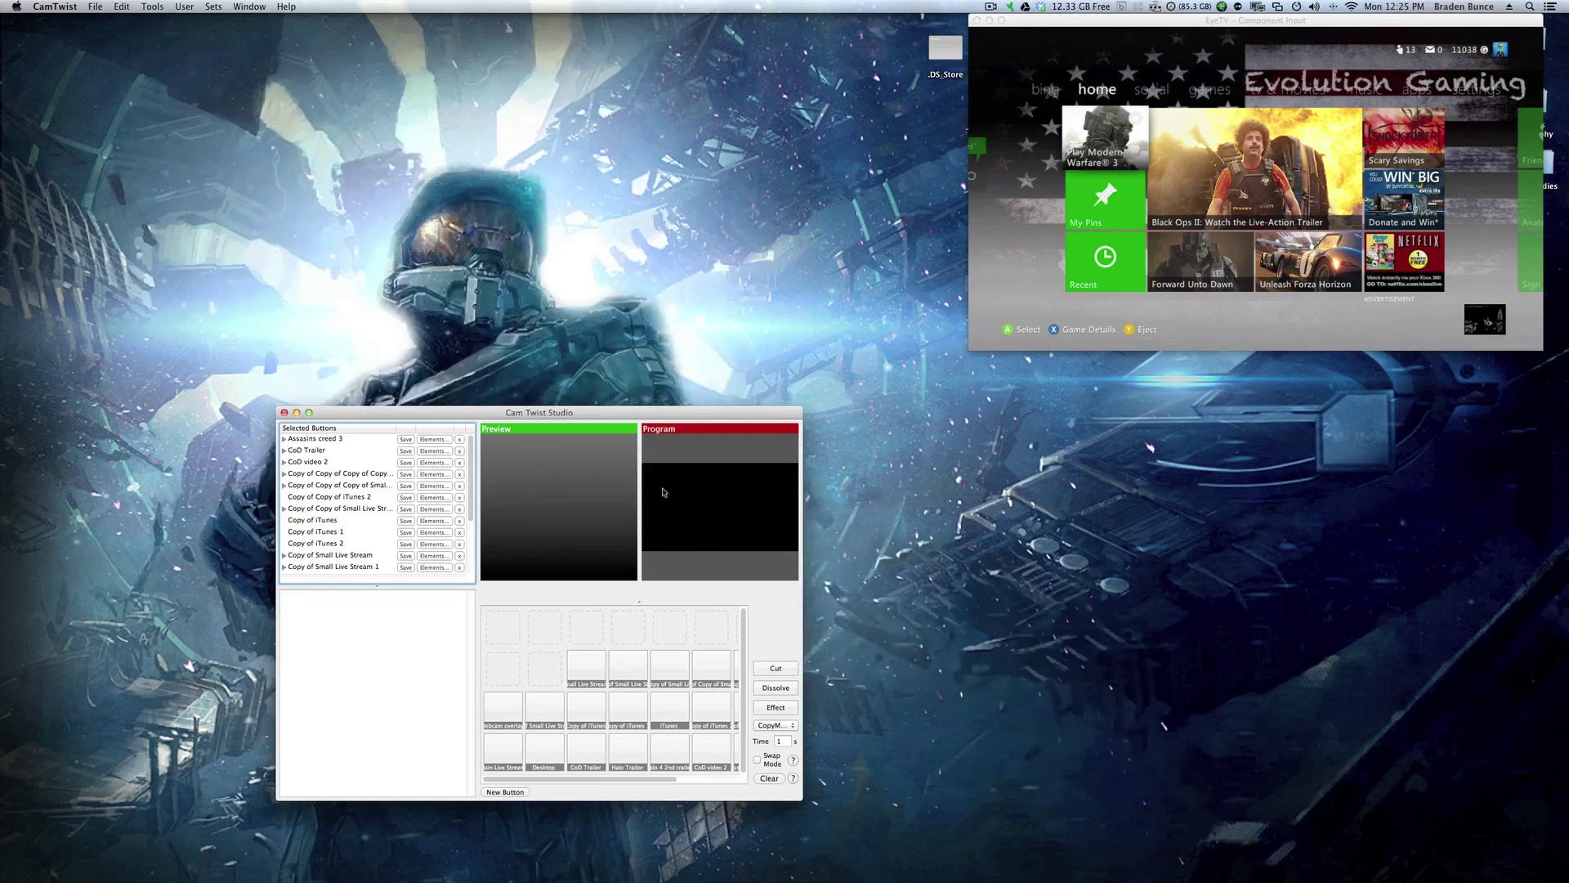
# Enlarge the Cam Twist Studio window to show more setup buttons and place it beside the live video window.
pyautogui.moveTo(577, 421); pyautogui.dragTo(594, 132)
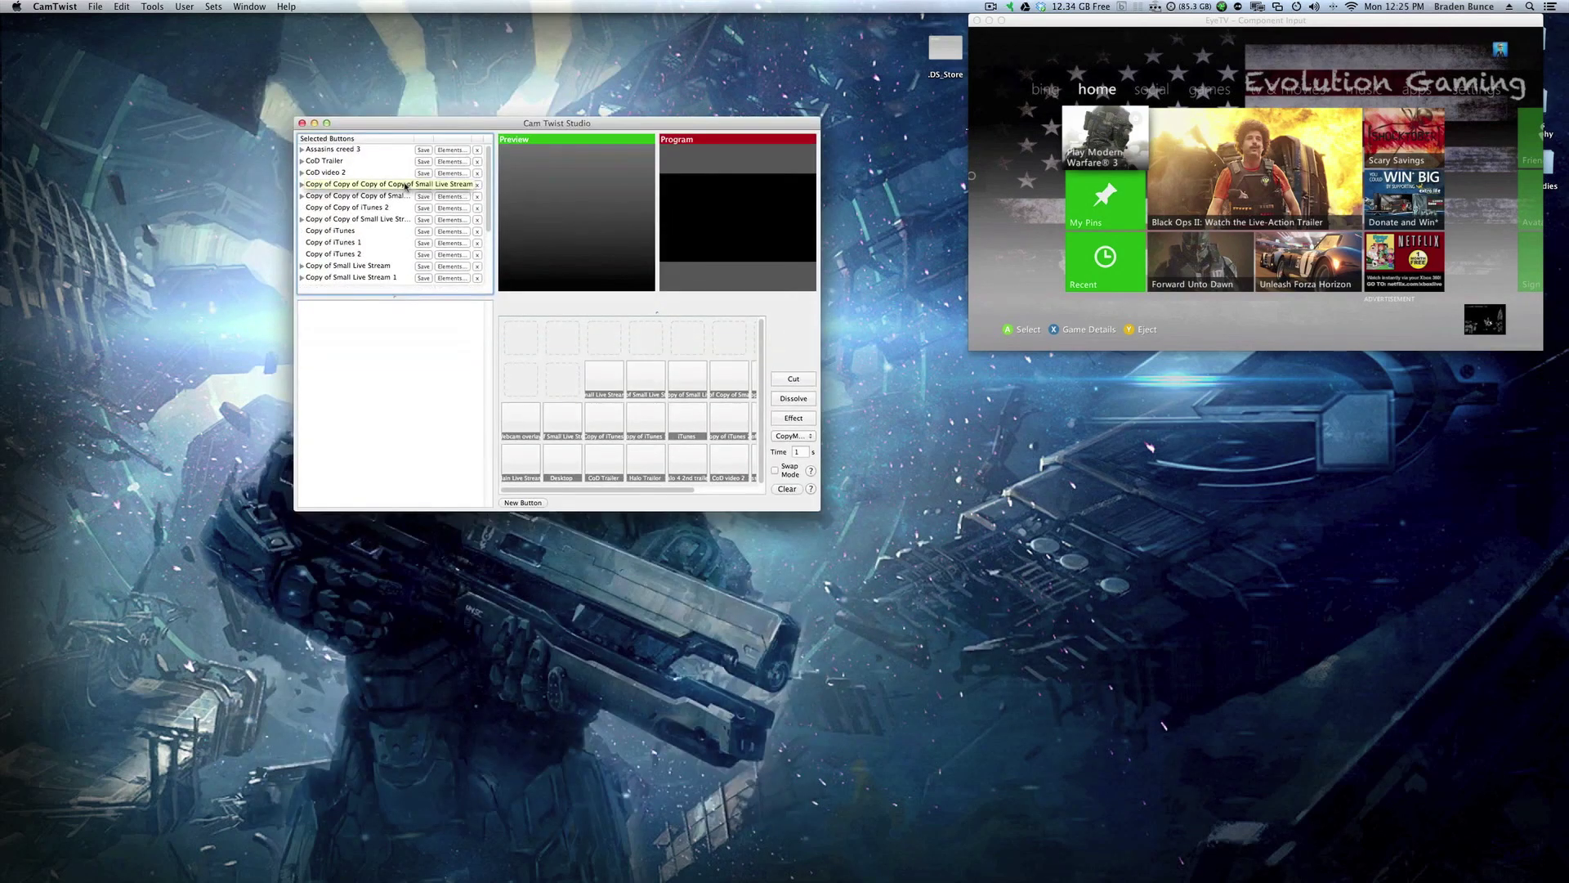
pyautogui.scroll(-3, 382, 227)
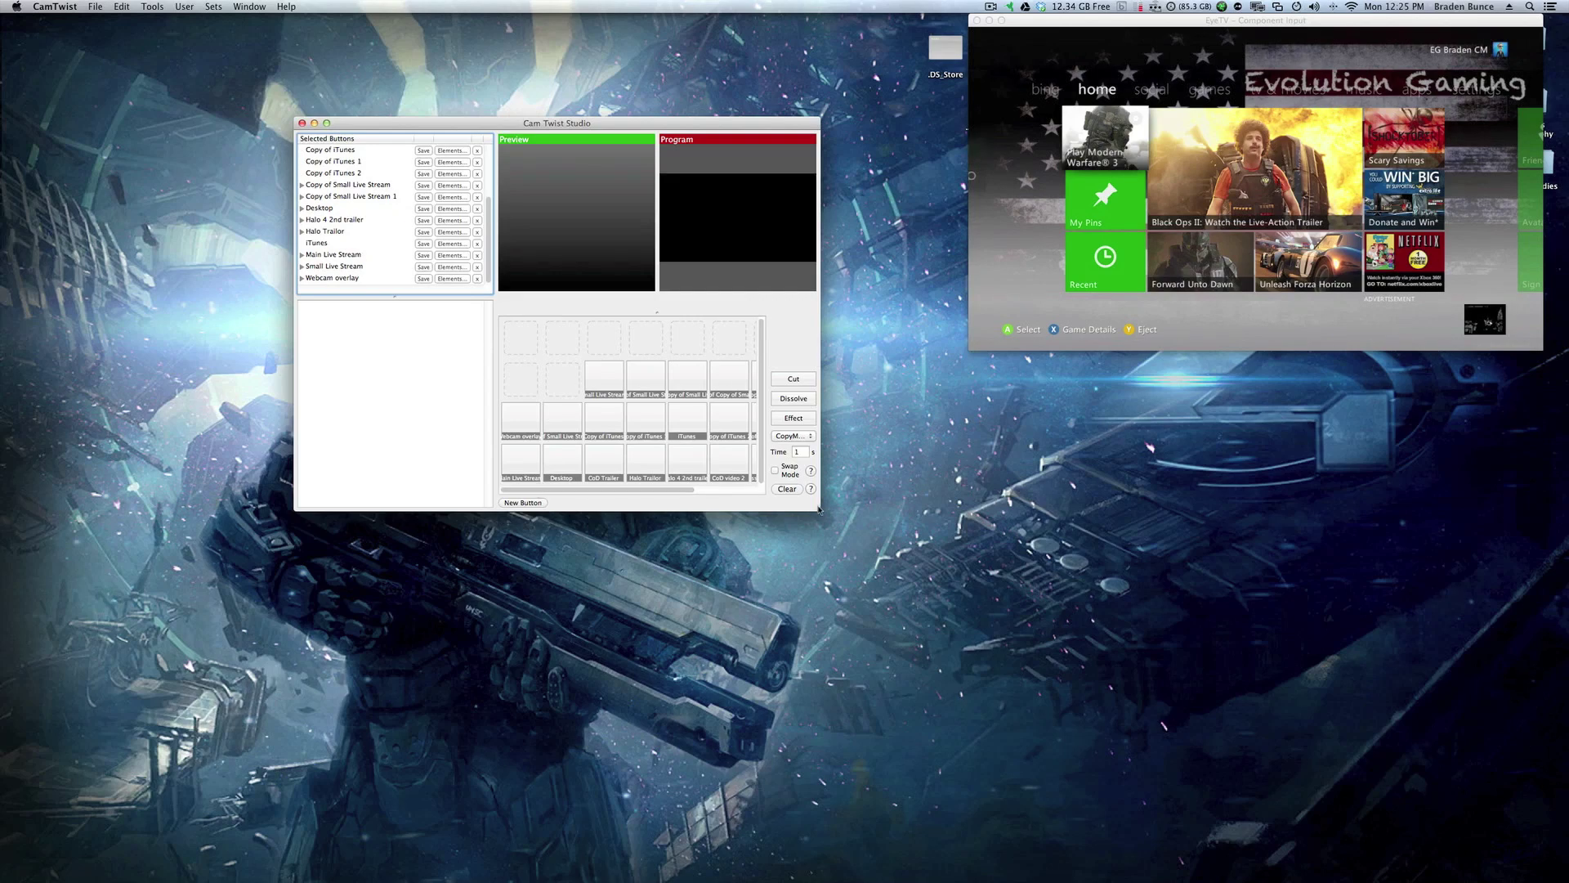
pyautogui.moveTo(819, 508); pyautogui.dragTo(1042, 552)
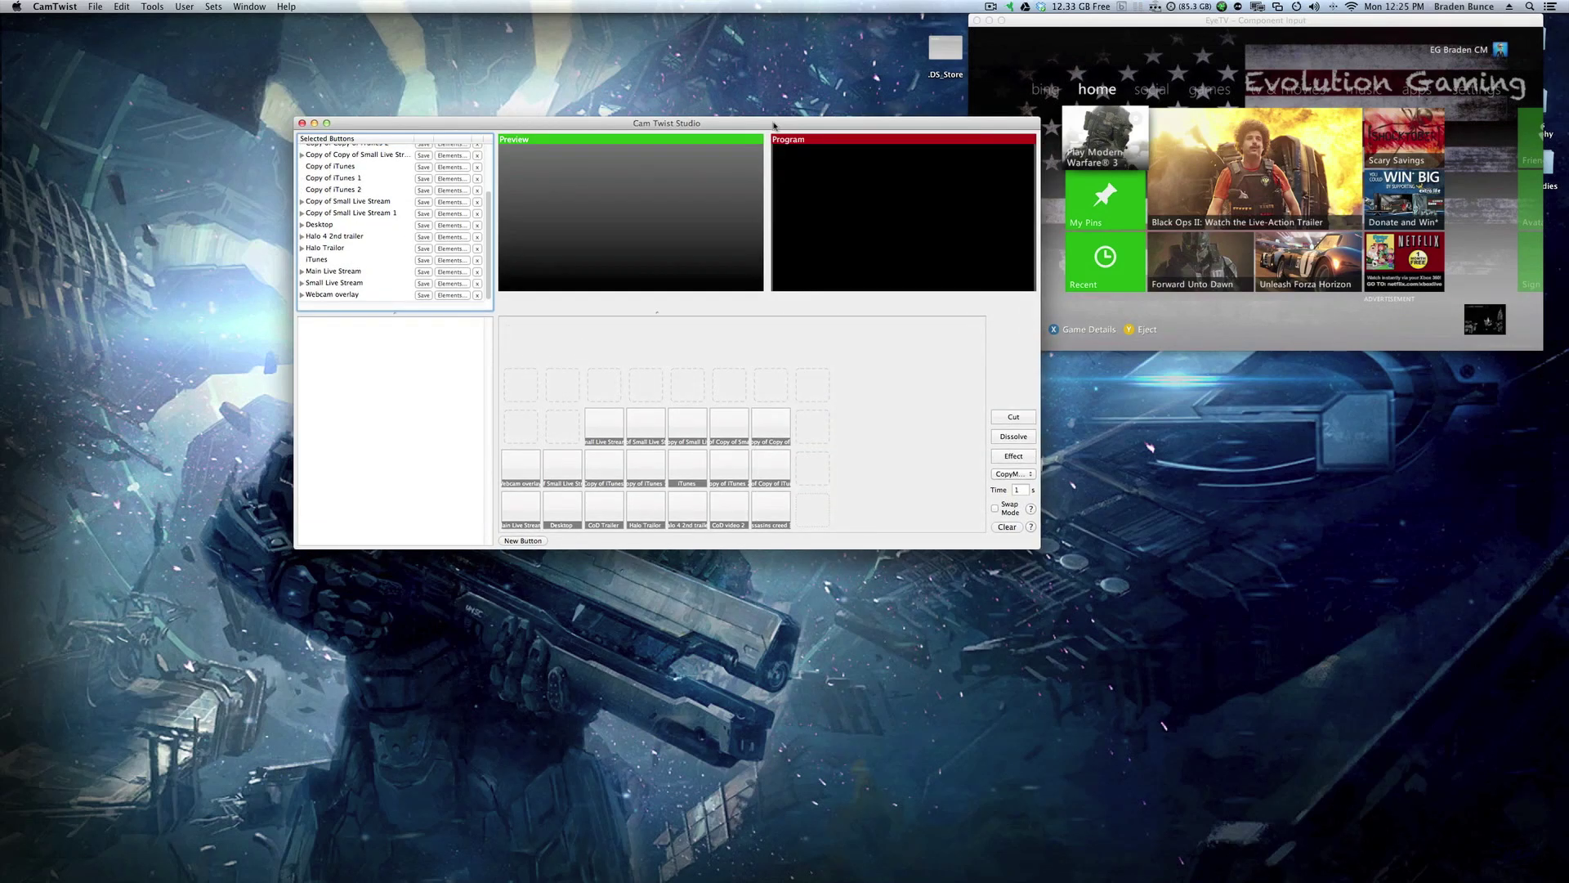
pyautogui.moveTo(774, 125); pyautogui.dragTo(654, 35)
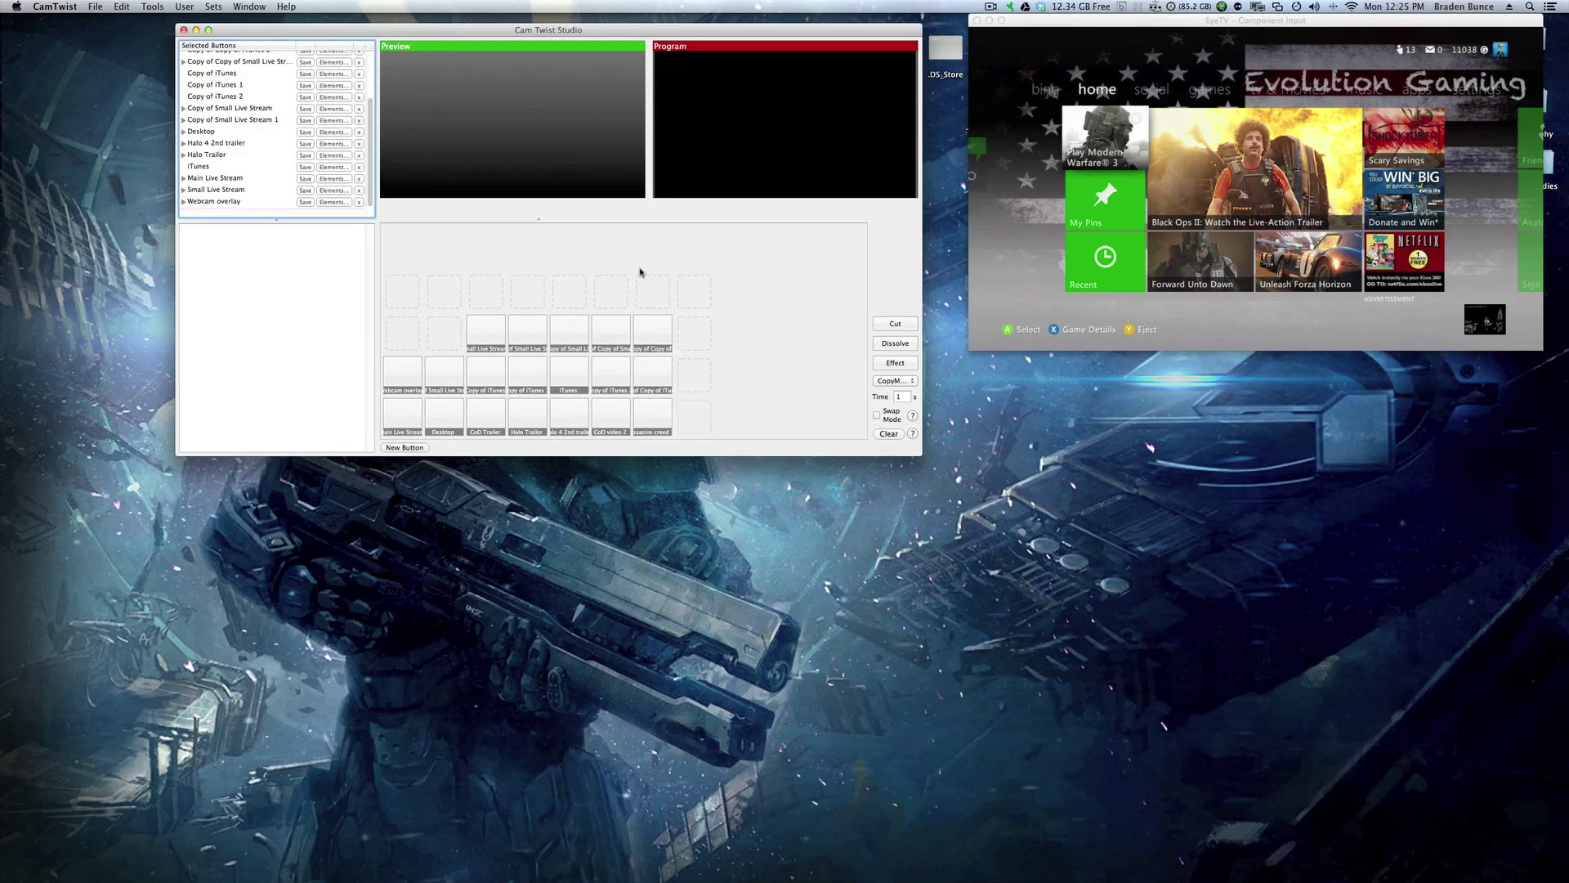
# Load the Main Live Stream setup into the preview, dismiss the Little Snitch notice, and dissolve the setup to the program output.
pyautogui.click(396, 422)
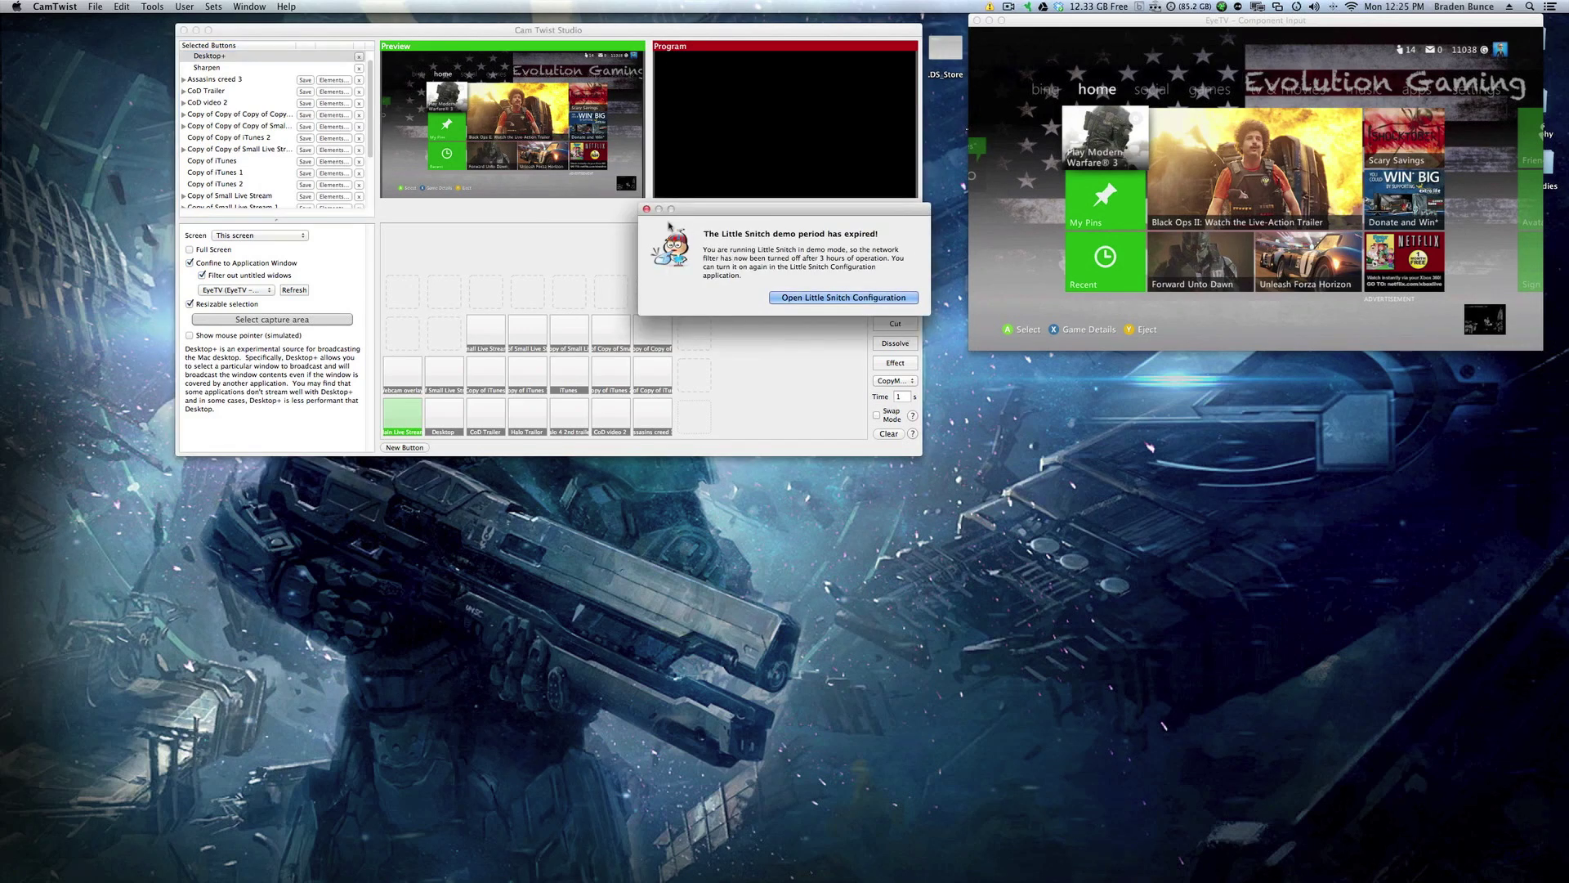
pyautogui.press('Escape')
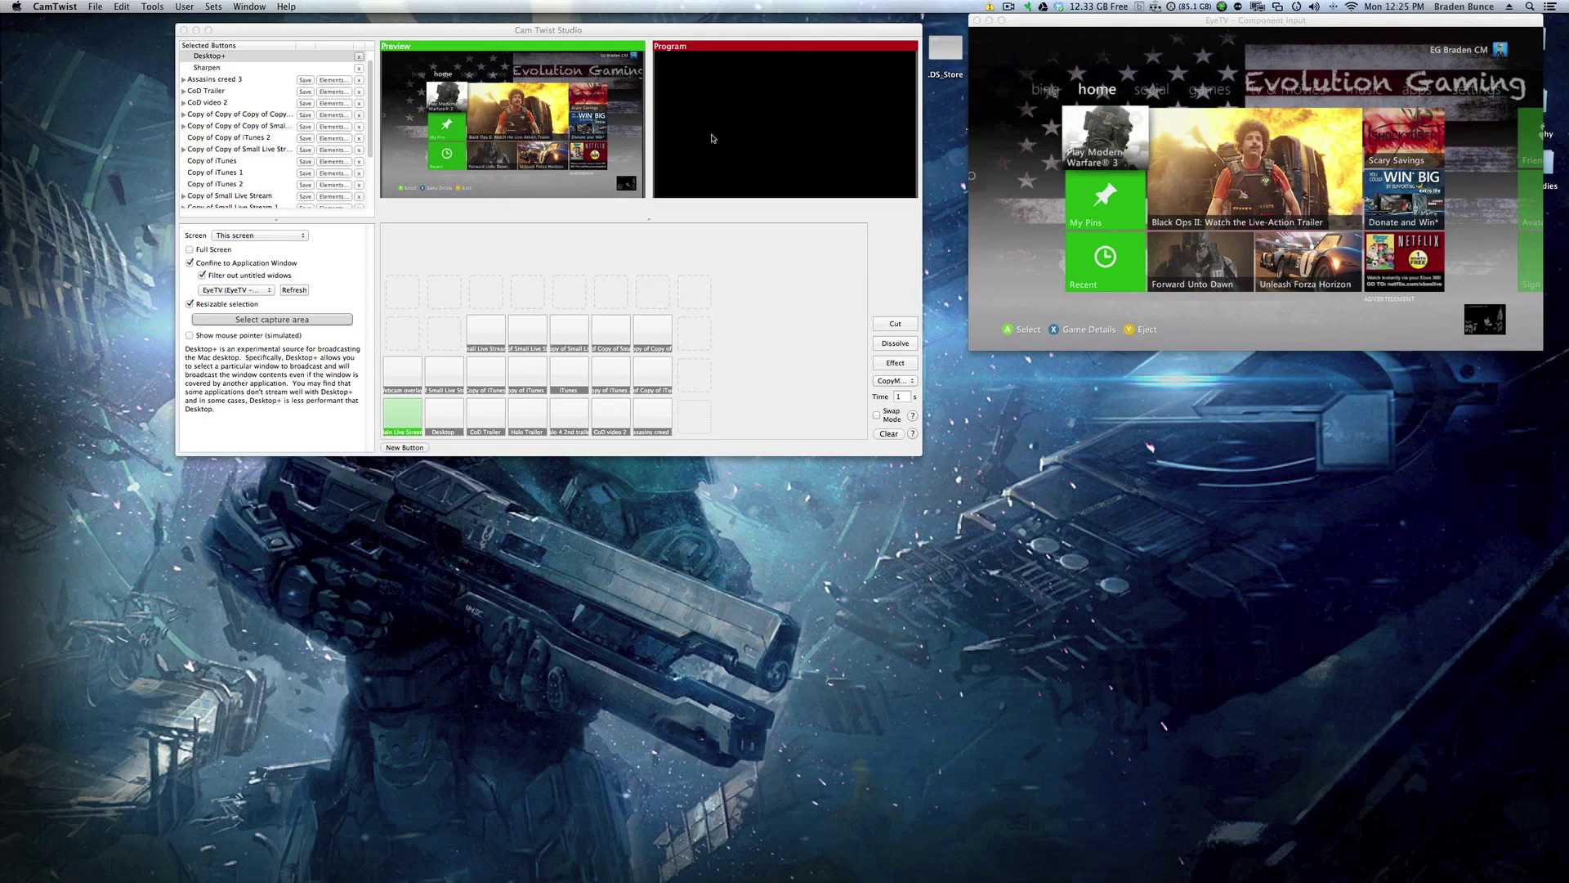
pyautogui.click(881, 346)
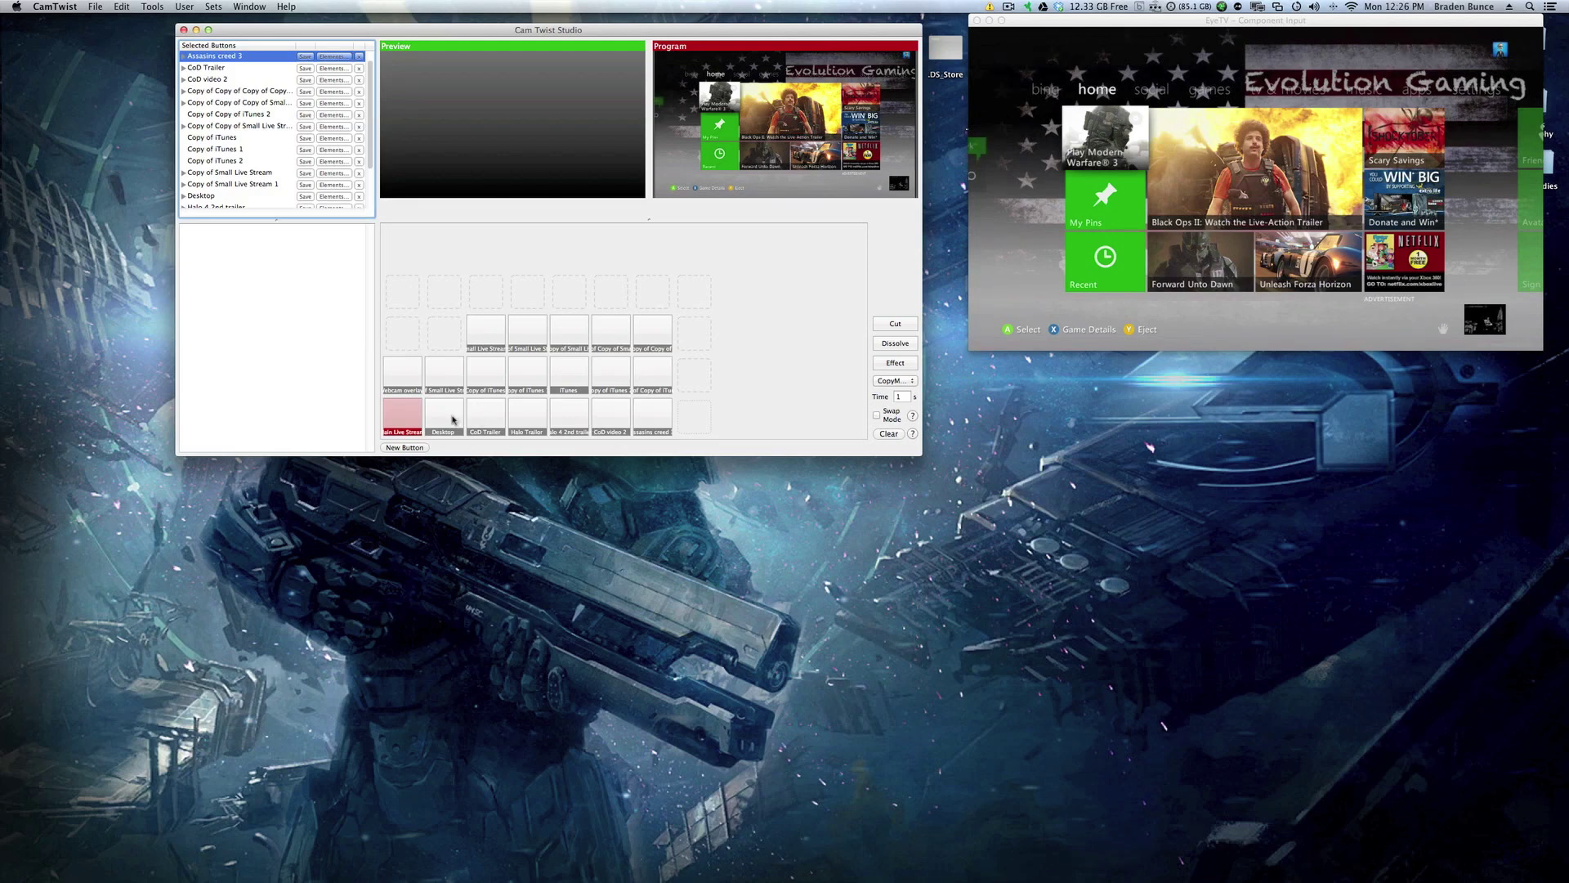
# Dissolve the program output to the Desktop setup, and try adding Copy of Small Live Stream 1 to it before taking it off again.
pyautogui.click(451, 419)
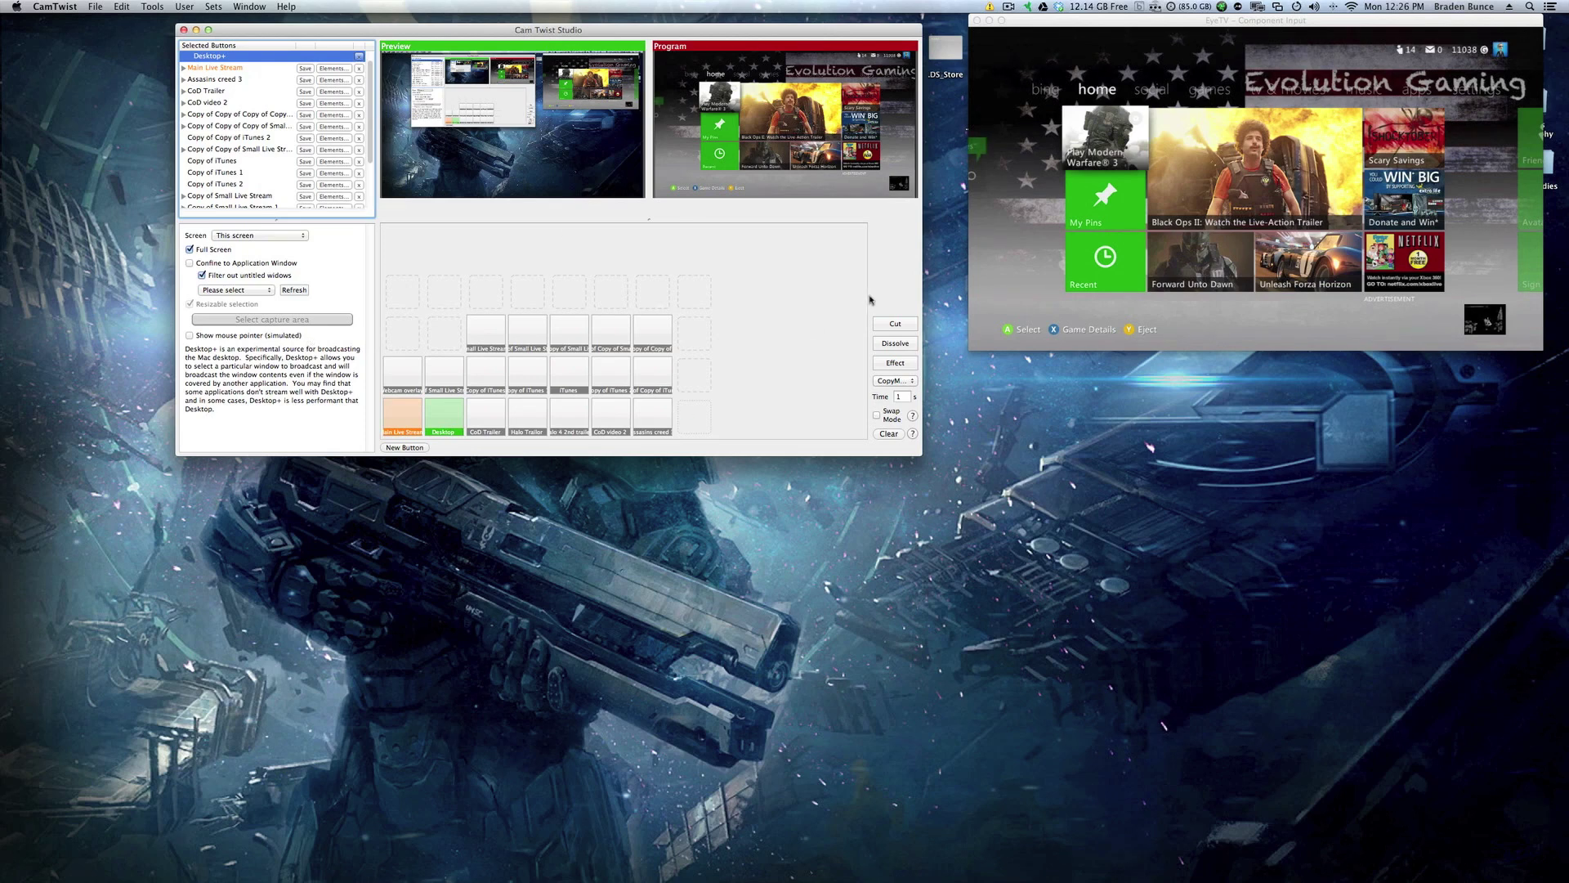
pyautogui.click(896, 343)
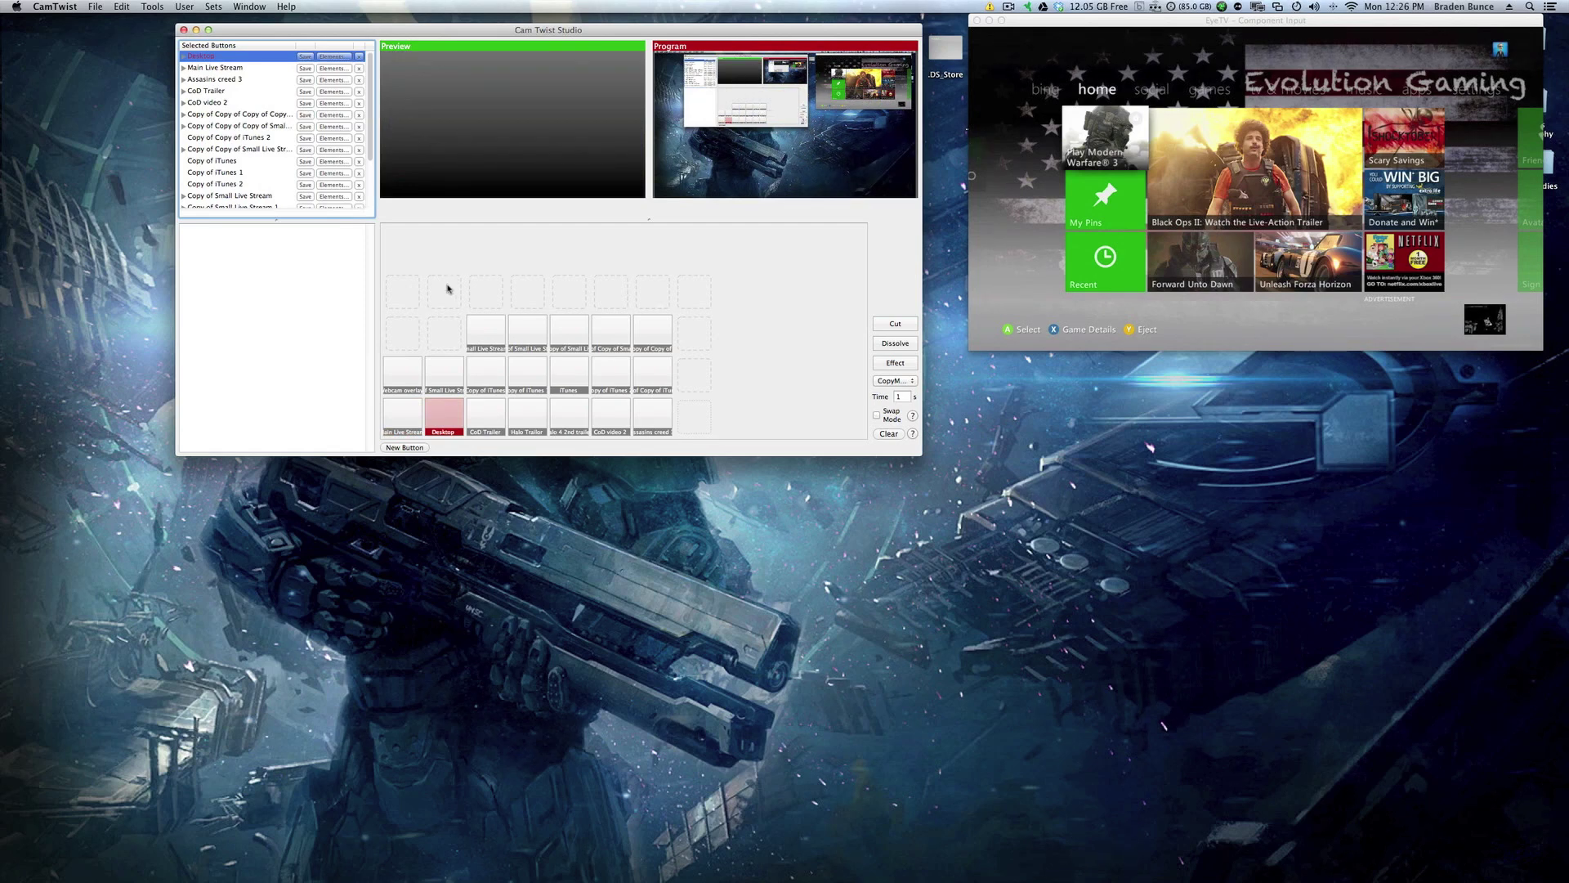
pyautogui.click(442, 374)
pyautogui.click(877, 343)
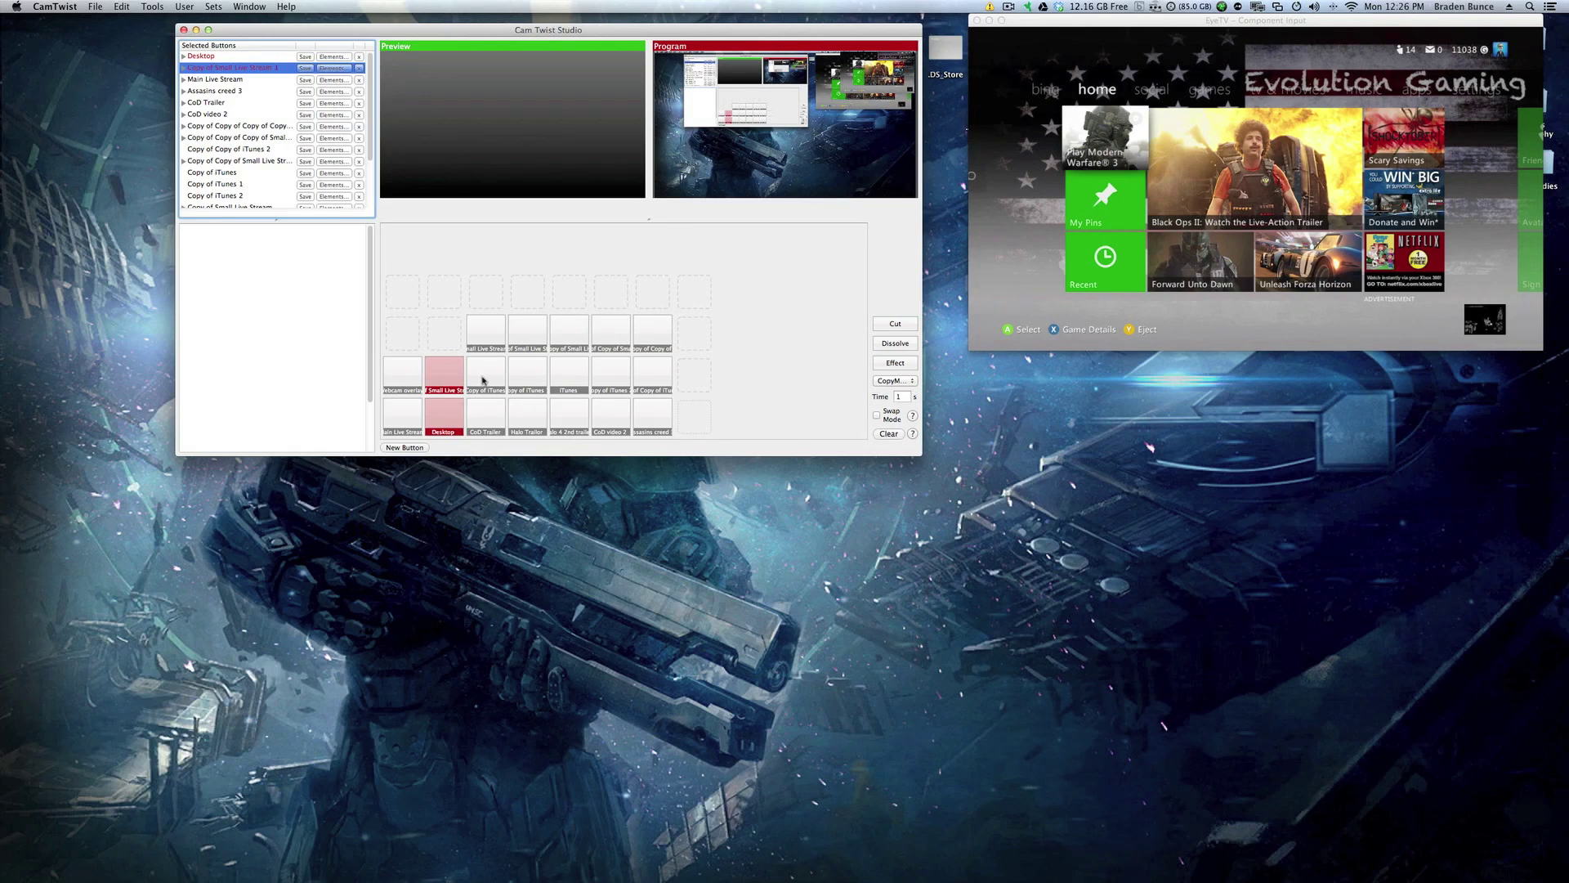
pyautogui.click(458, 386)
pyautogui.click(887, 324)
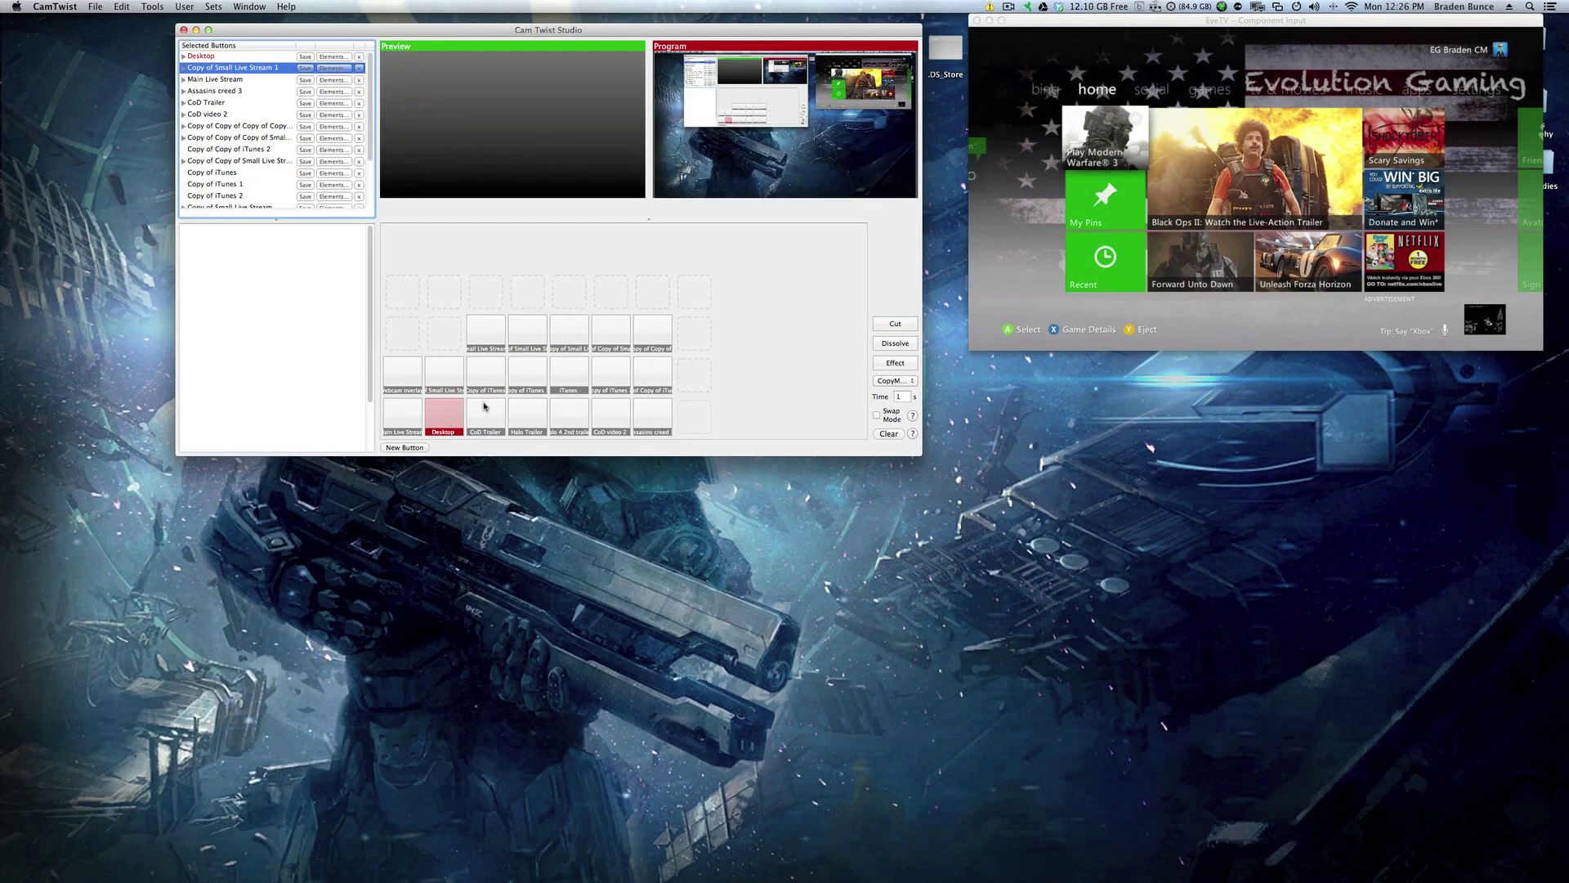
# Cut the program output back to the Main Live Stream setup.
pyautogui.click(404, 413)
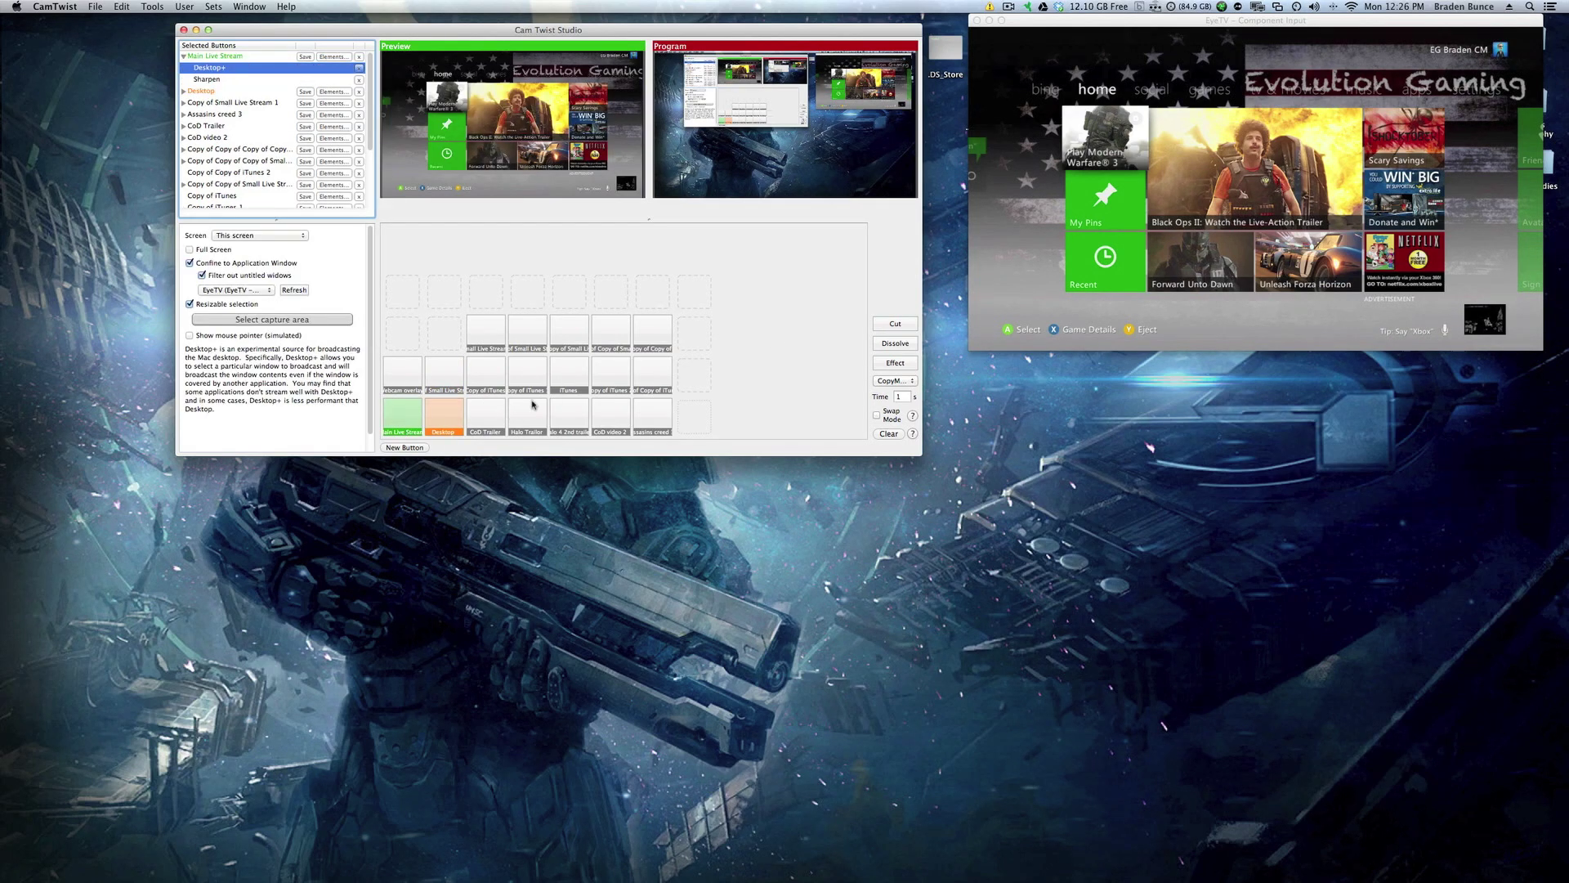
pyautogui.click(895, 324)
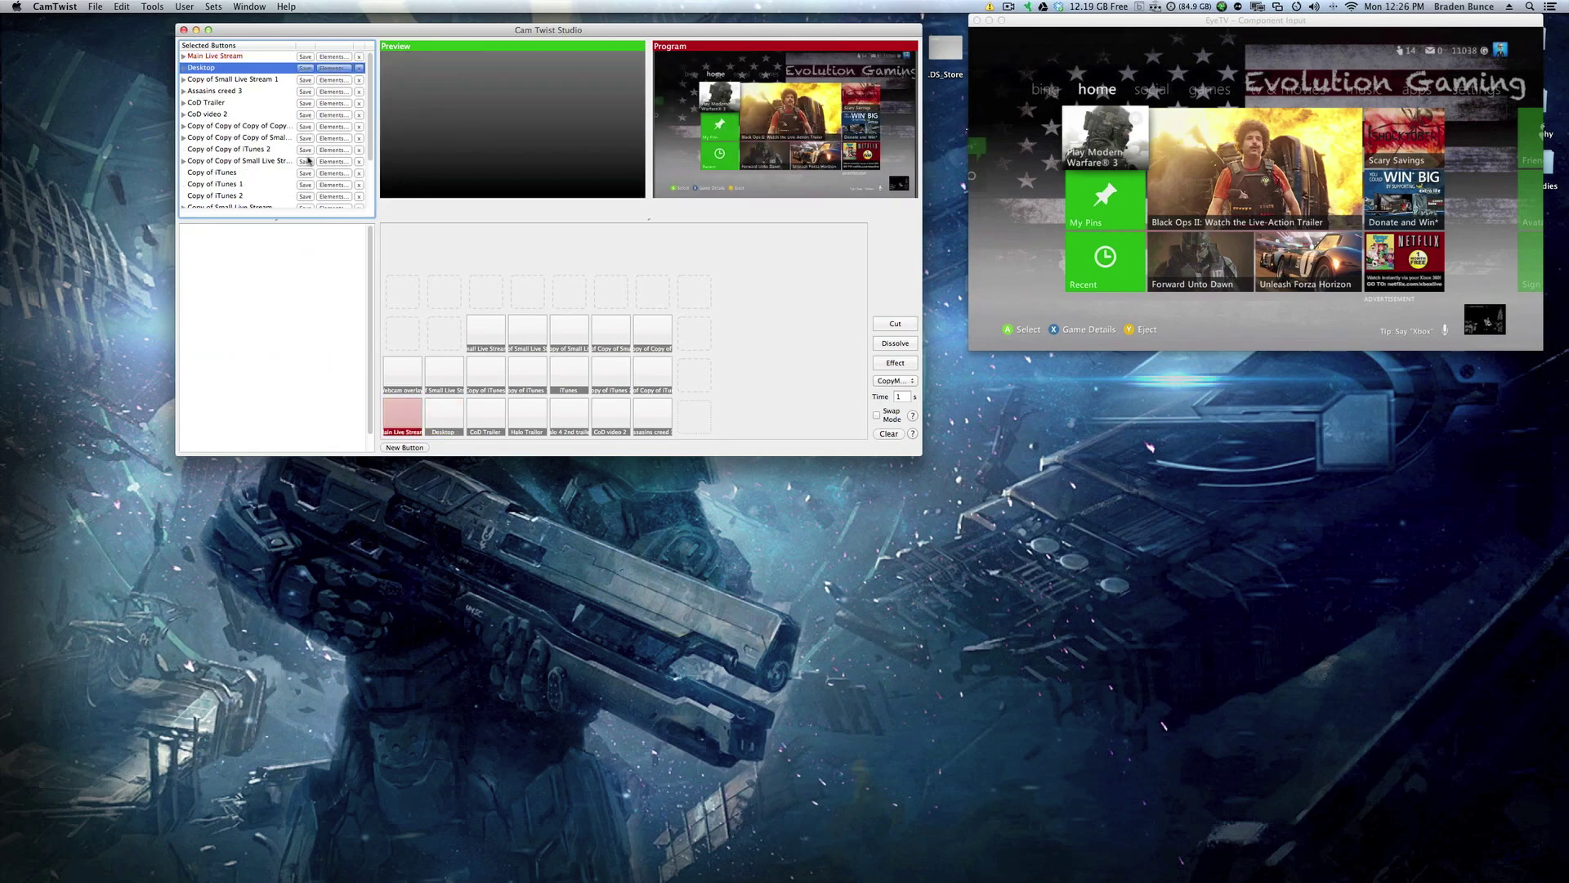
# Create a new setup button, browse the library of elements it can contain, and close the library without adding any.
pyautogui.click(398, 448)
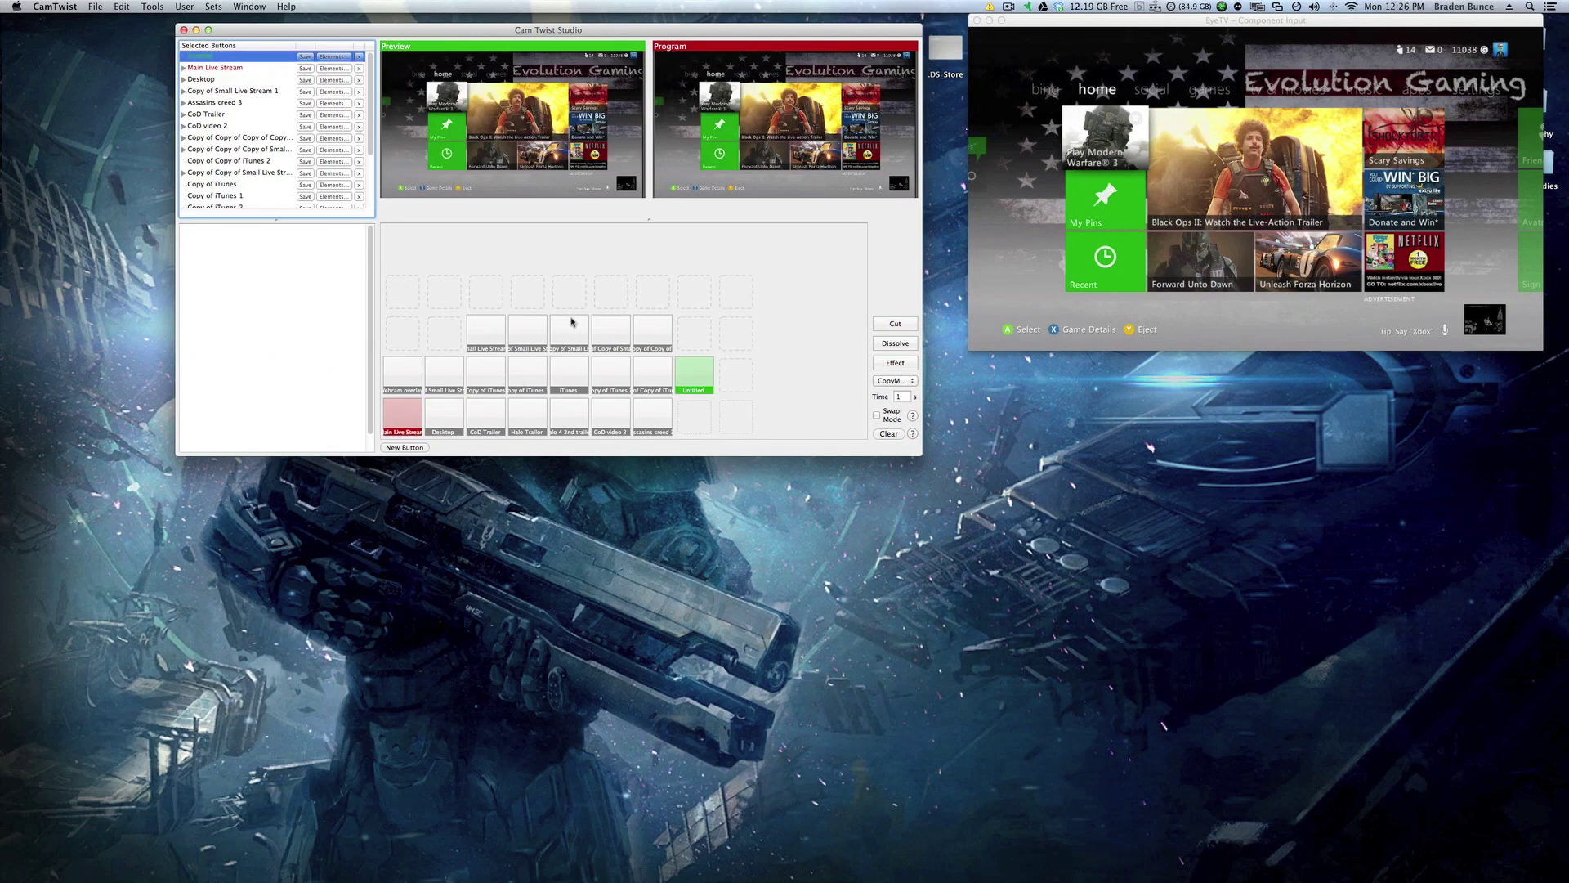
pyautogui.click(332, 57)
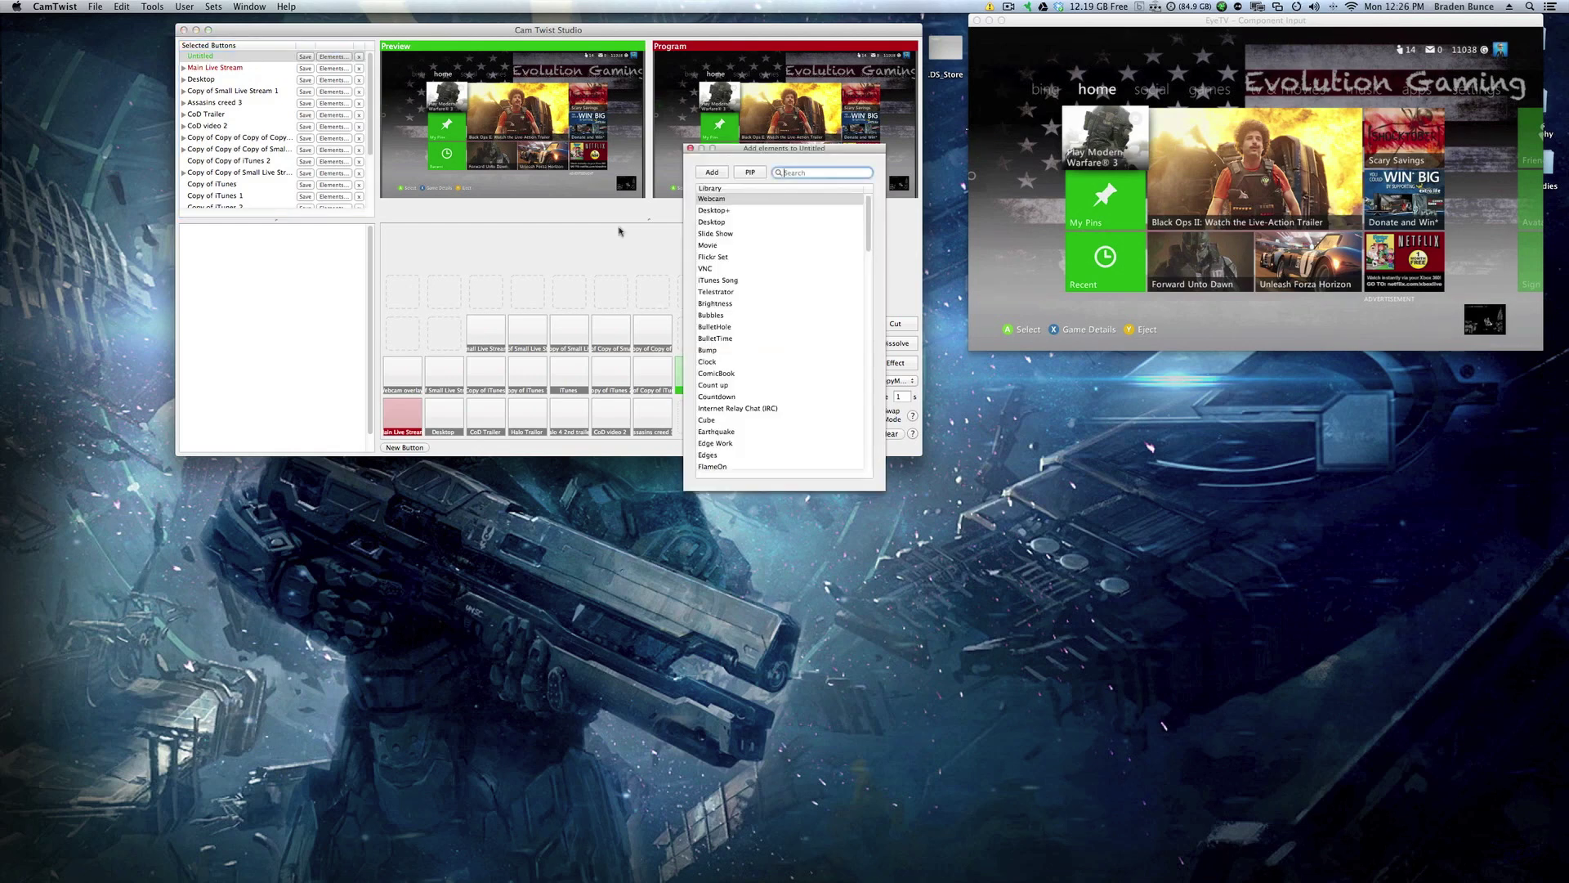
pyautogui.scroll(-15, 761, 293)
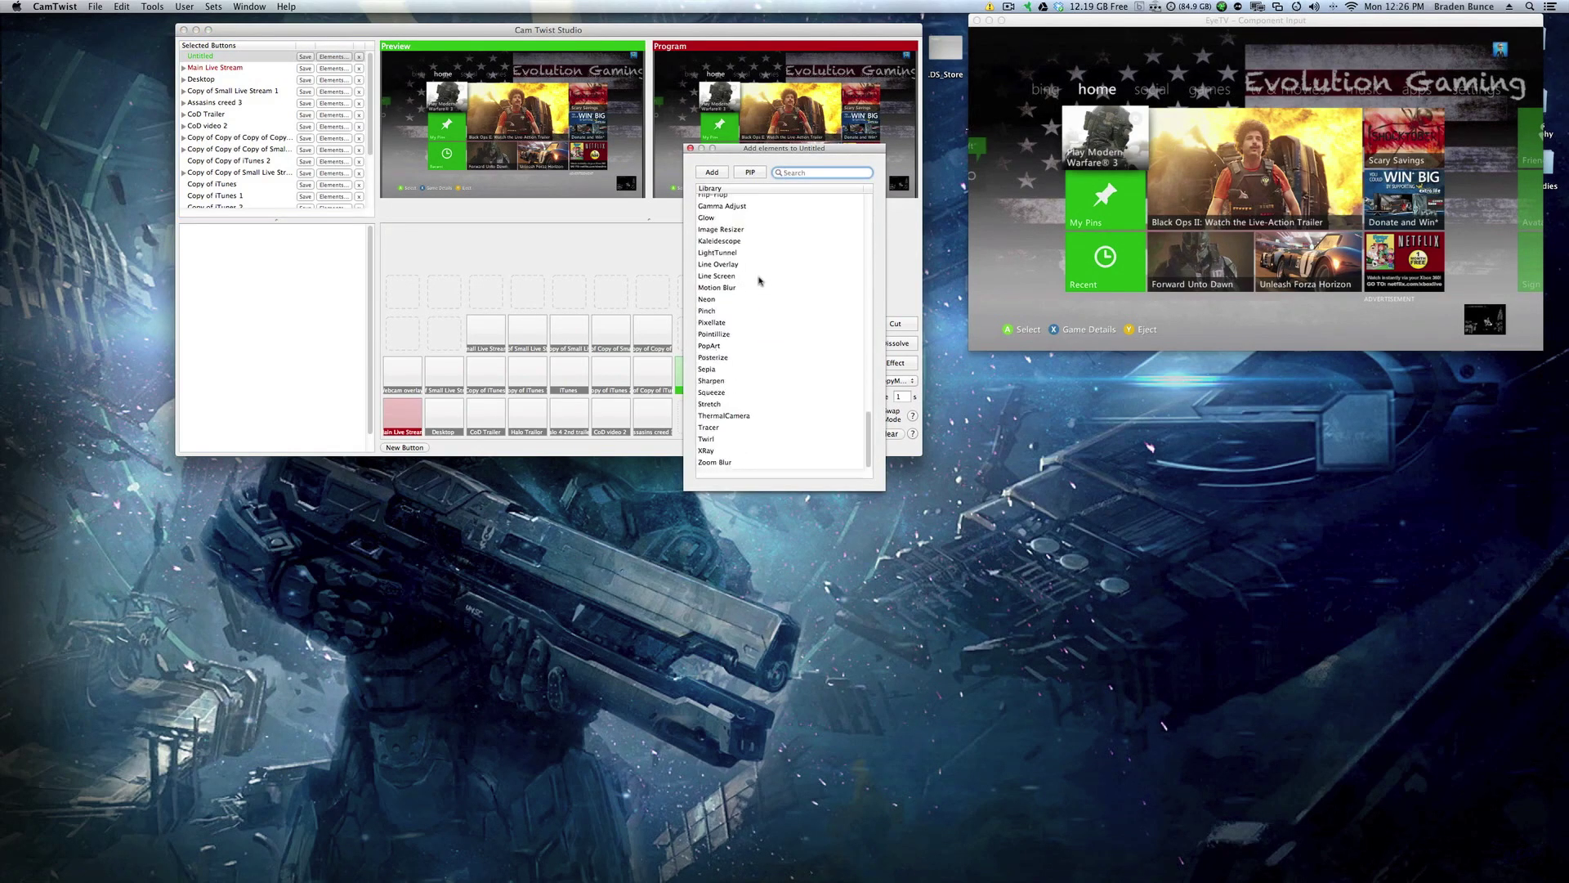
pyautogui.scroll(15, 772, 291)
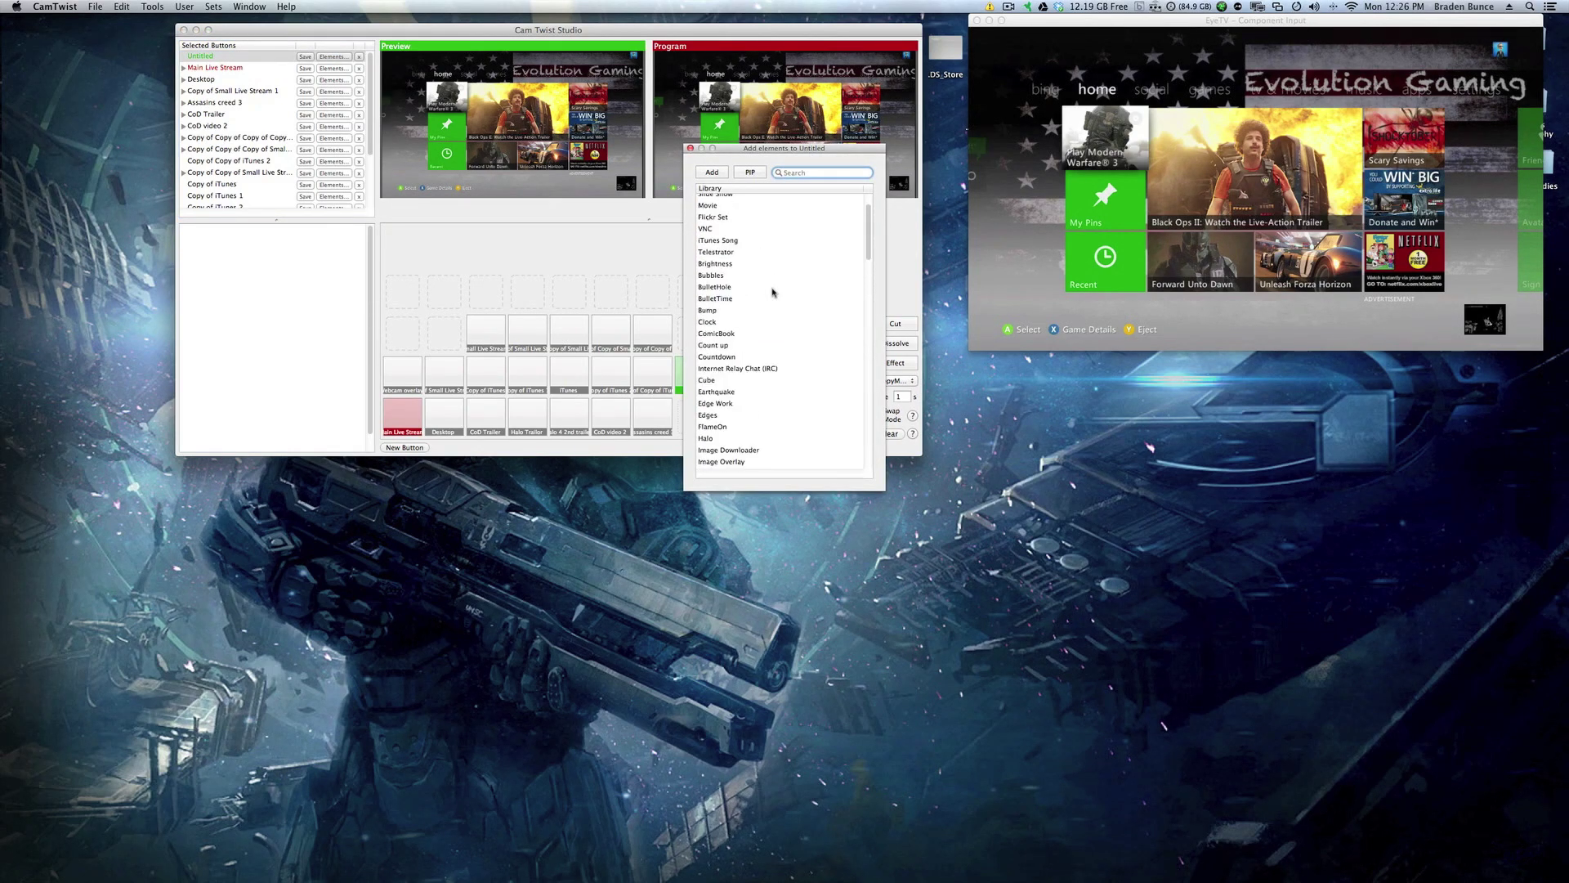
pyautogui.scroll(-5, 768, 311)
pyautogui.click(730, 317)
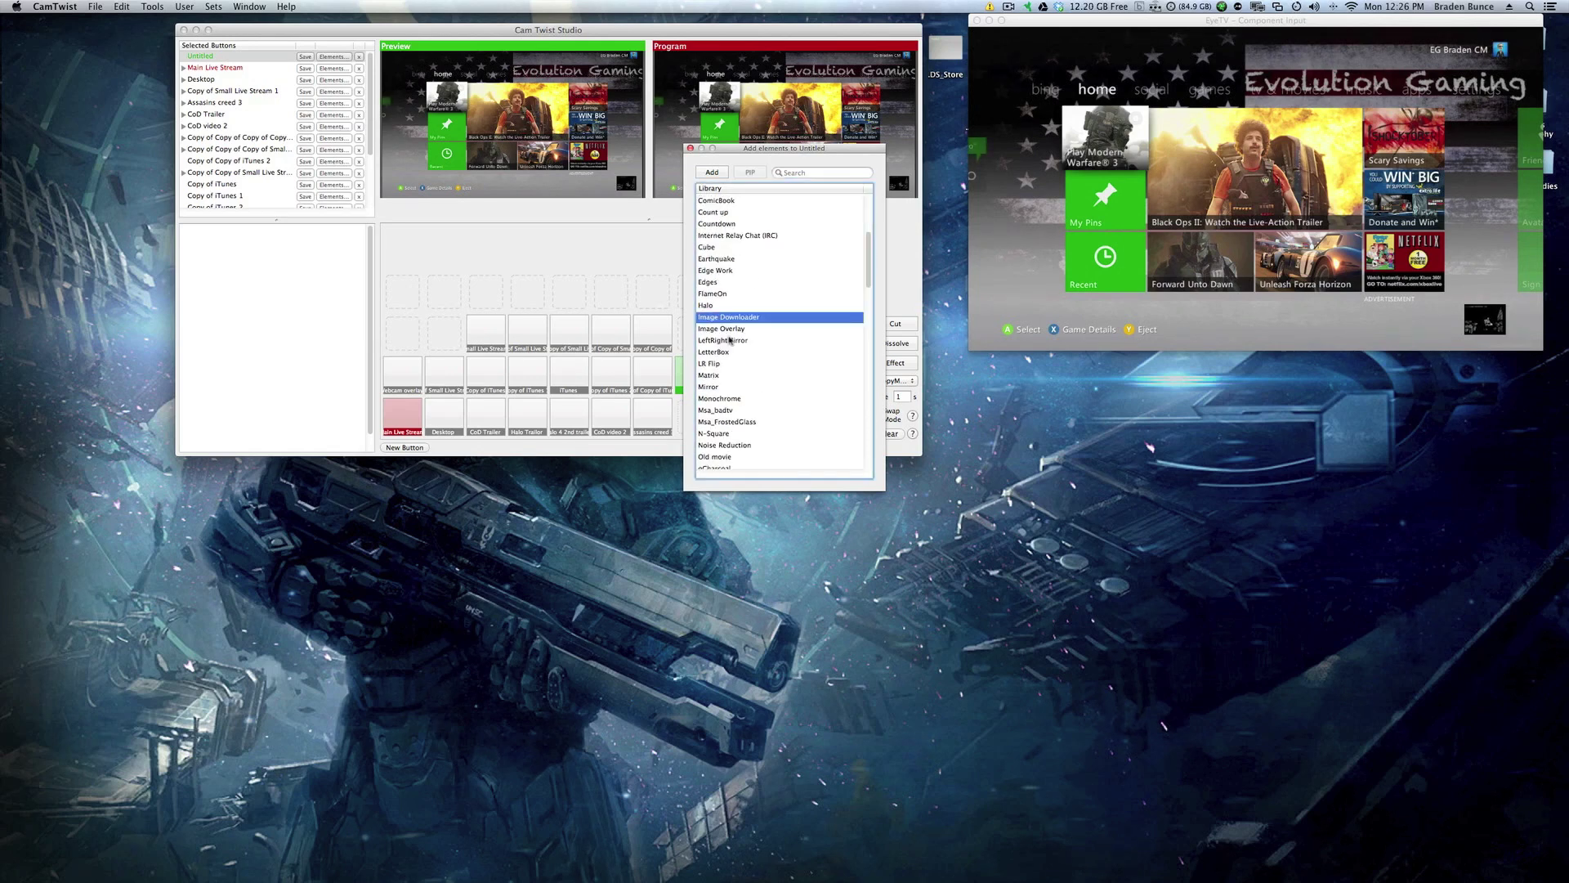
pyautogui.click(690, 148)
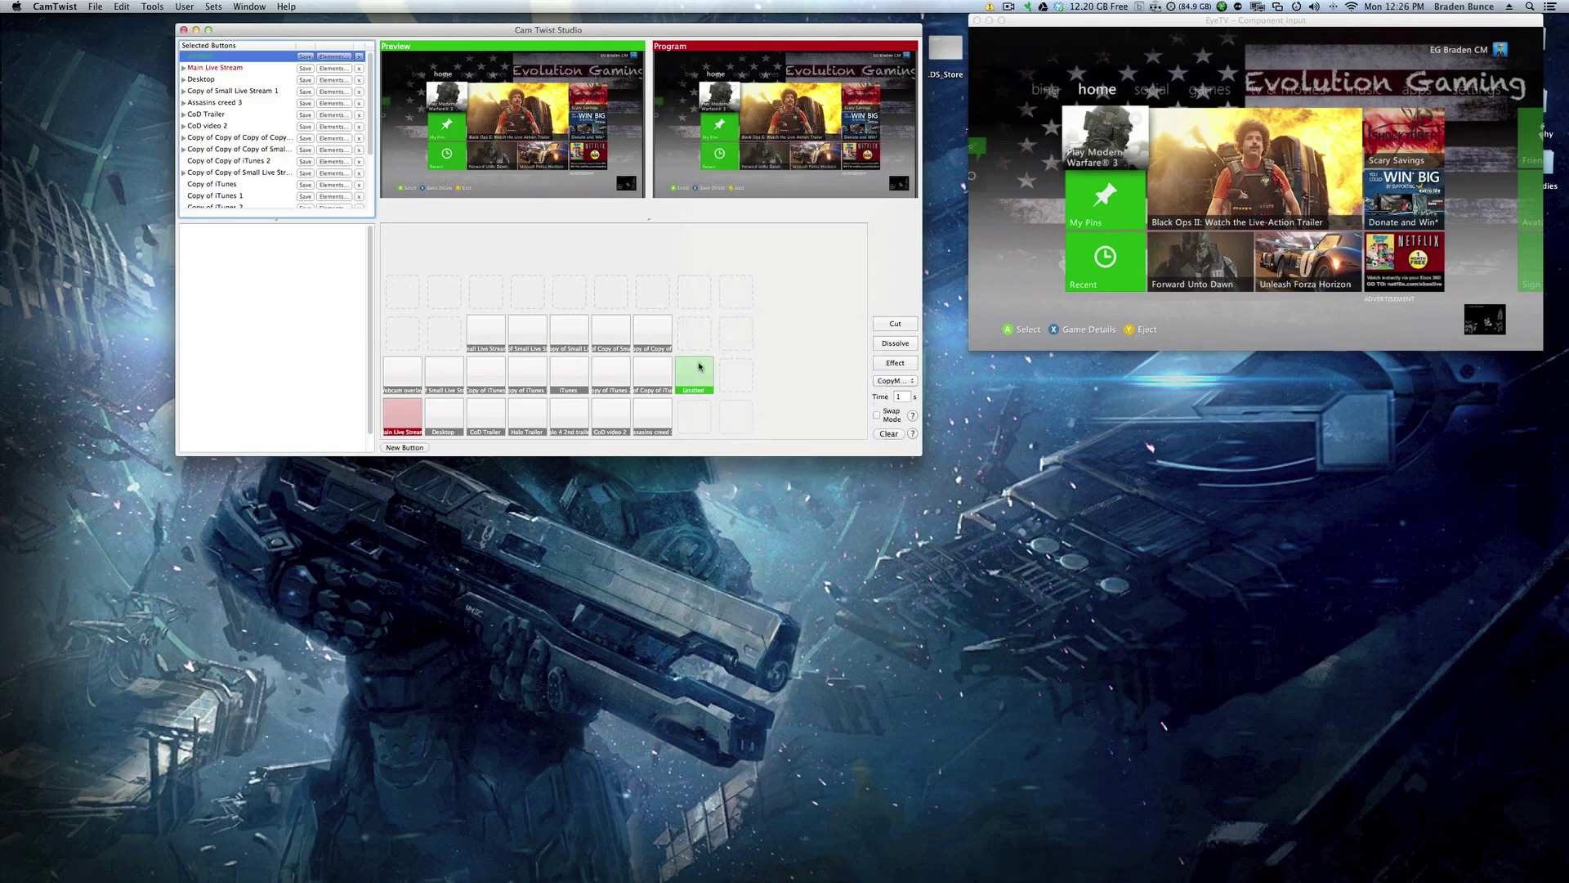
# Delete the new untitled setup button.
pyautogui.rightClick(706, 382)
pyautogui.click(746, 397)
pyautogui.press('Return')
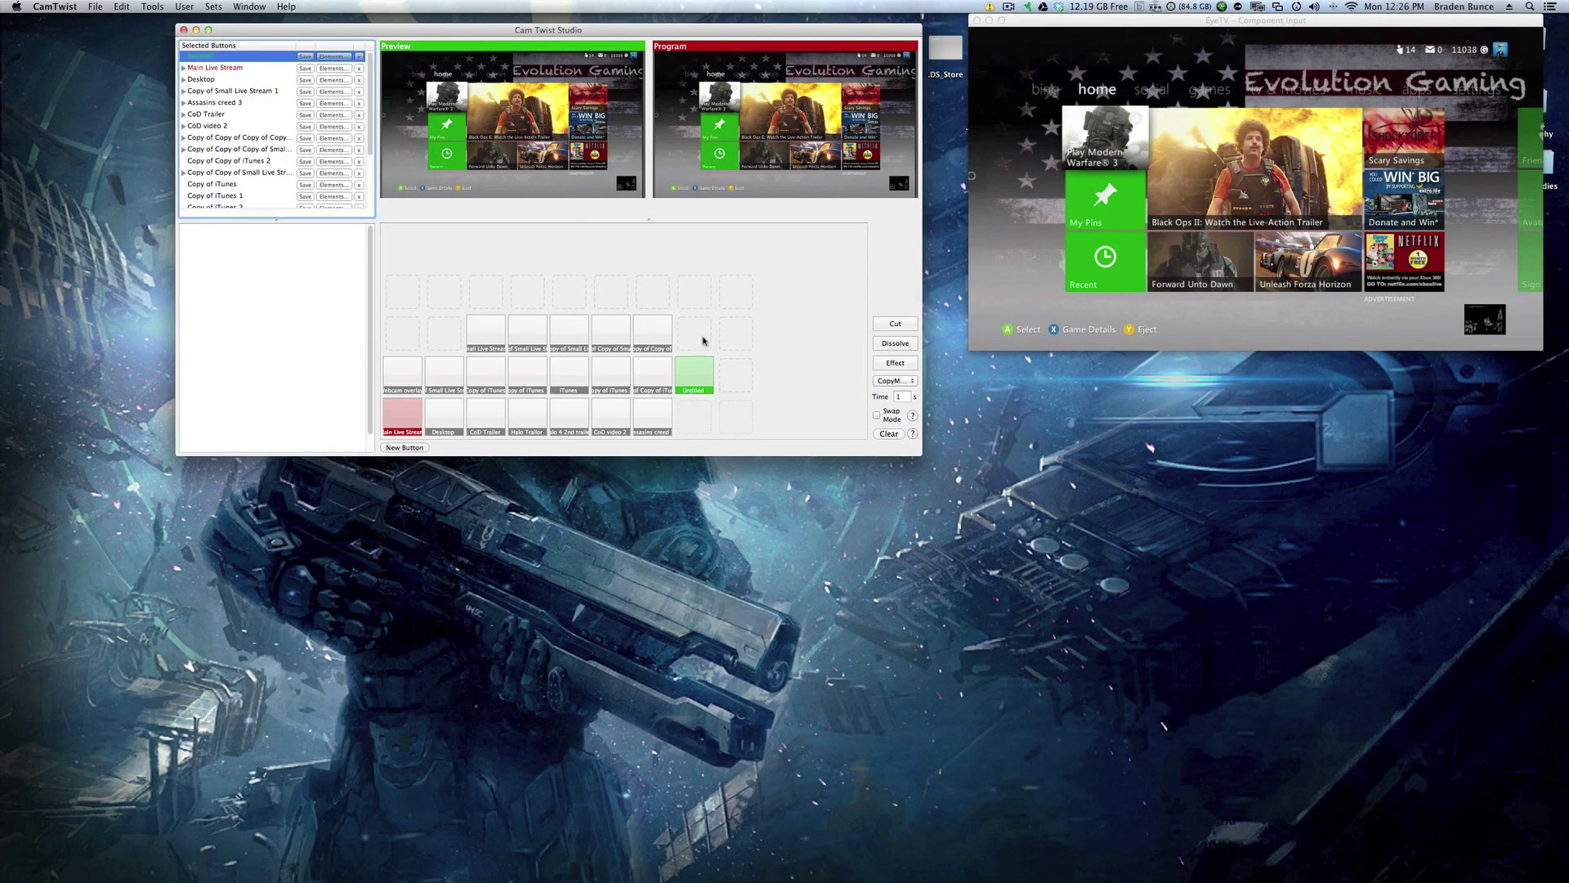
pyautogui.rightClick(696, 368)
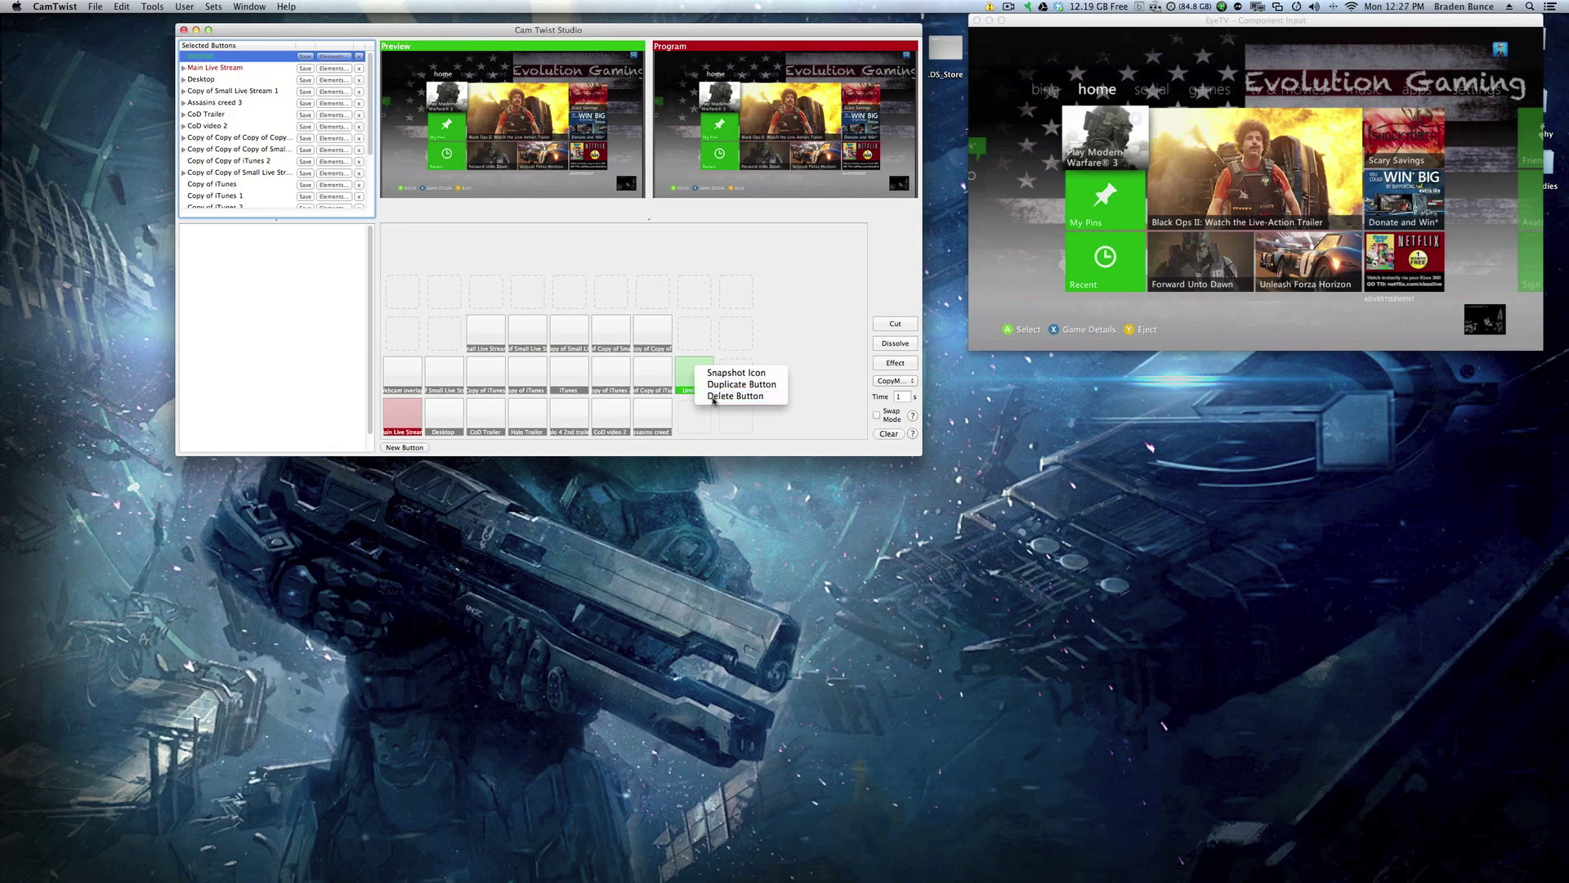
pyautogui.click(712, 396)
pyautogui.click(832, 281)
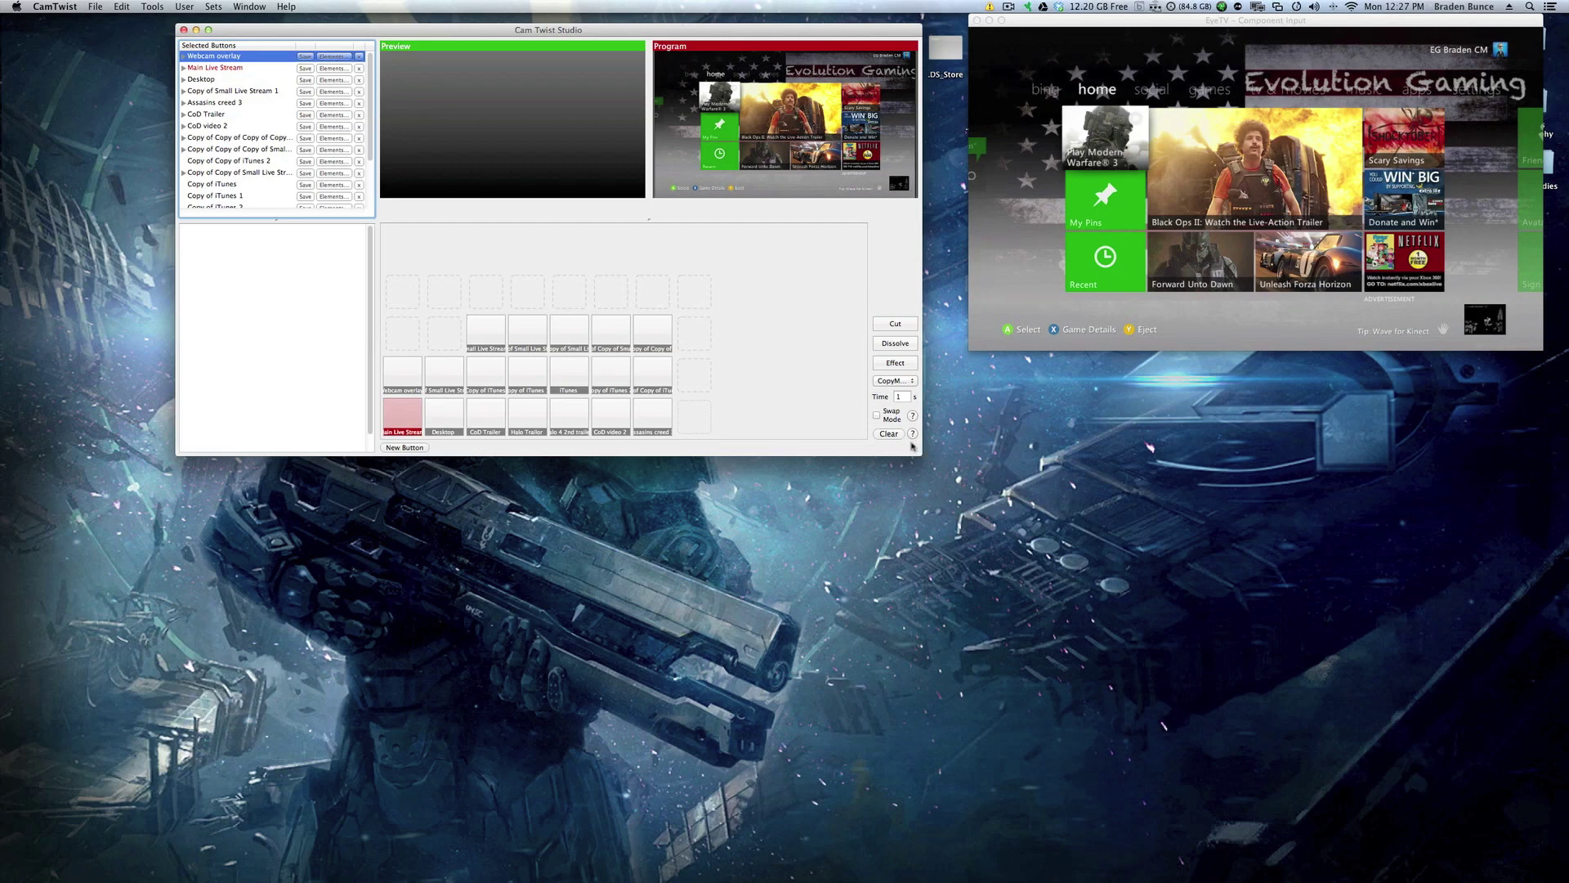
# Shrink the Cam Twist Studio window and place it directly beside the live video window.
pyautogui.moveTo(918, 450); pyautogui.dragTo(790, 374)
pyautogui.moveTo(537, 31); pyautogui.dragTo(683, 21)
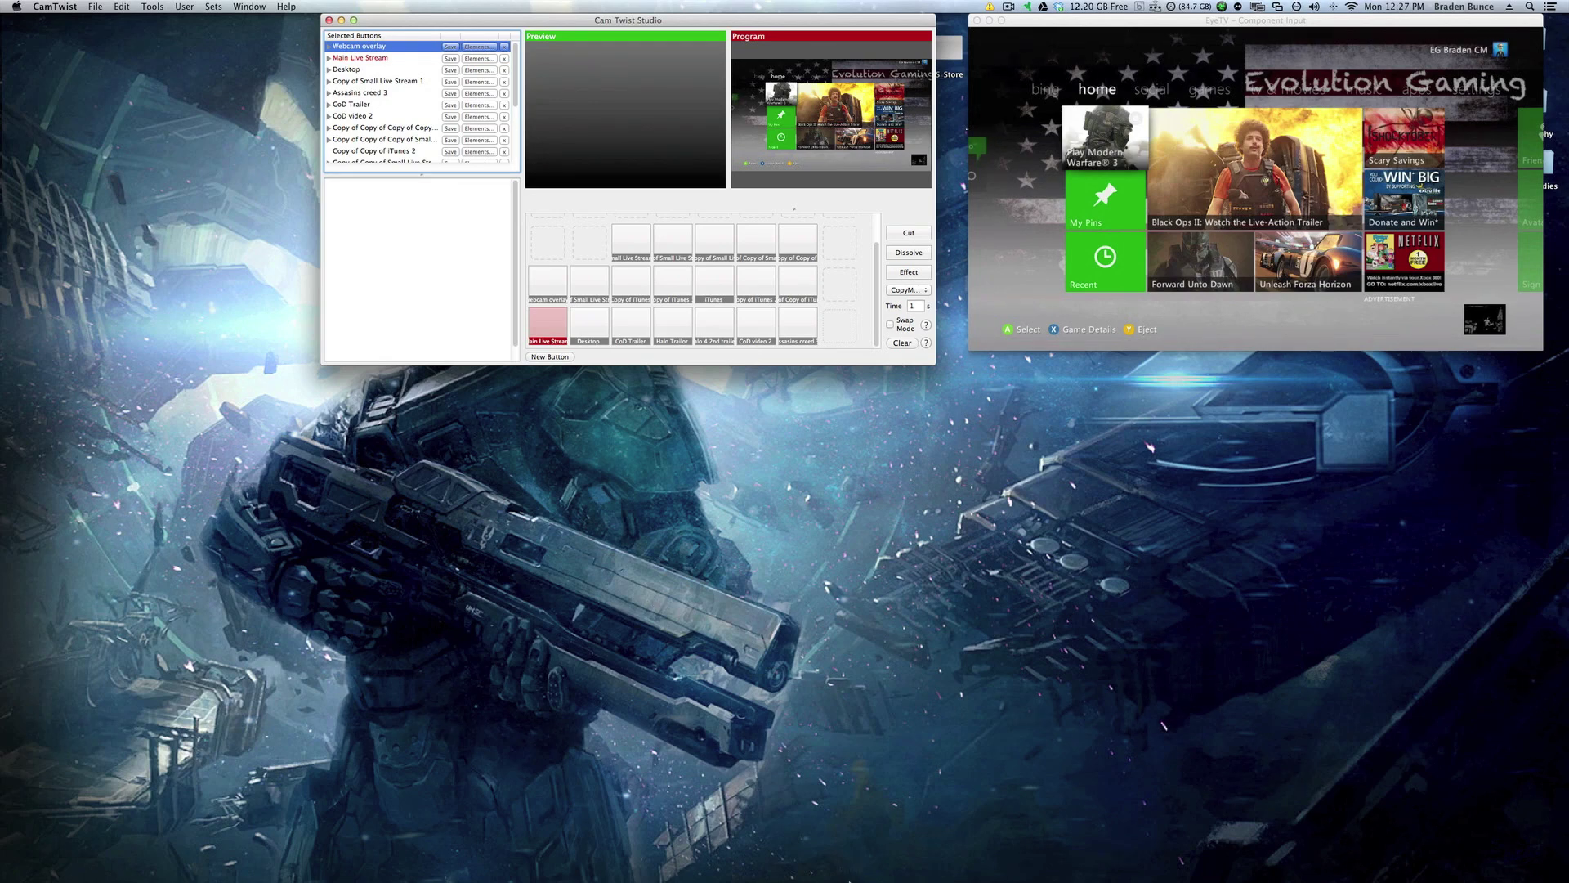
# Open Flash Media Live Encoder and place its window below the Cam Twist Studio window.
pyautogui.moveTo(850, 866)
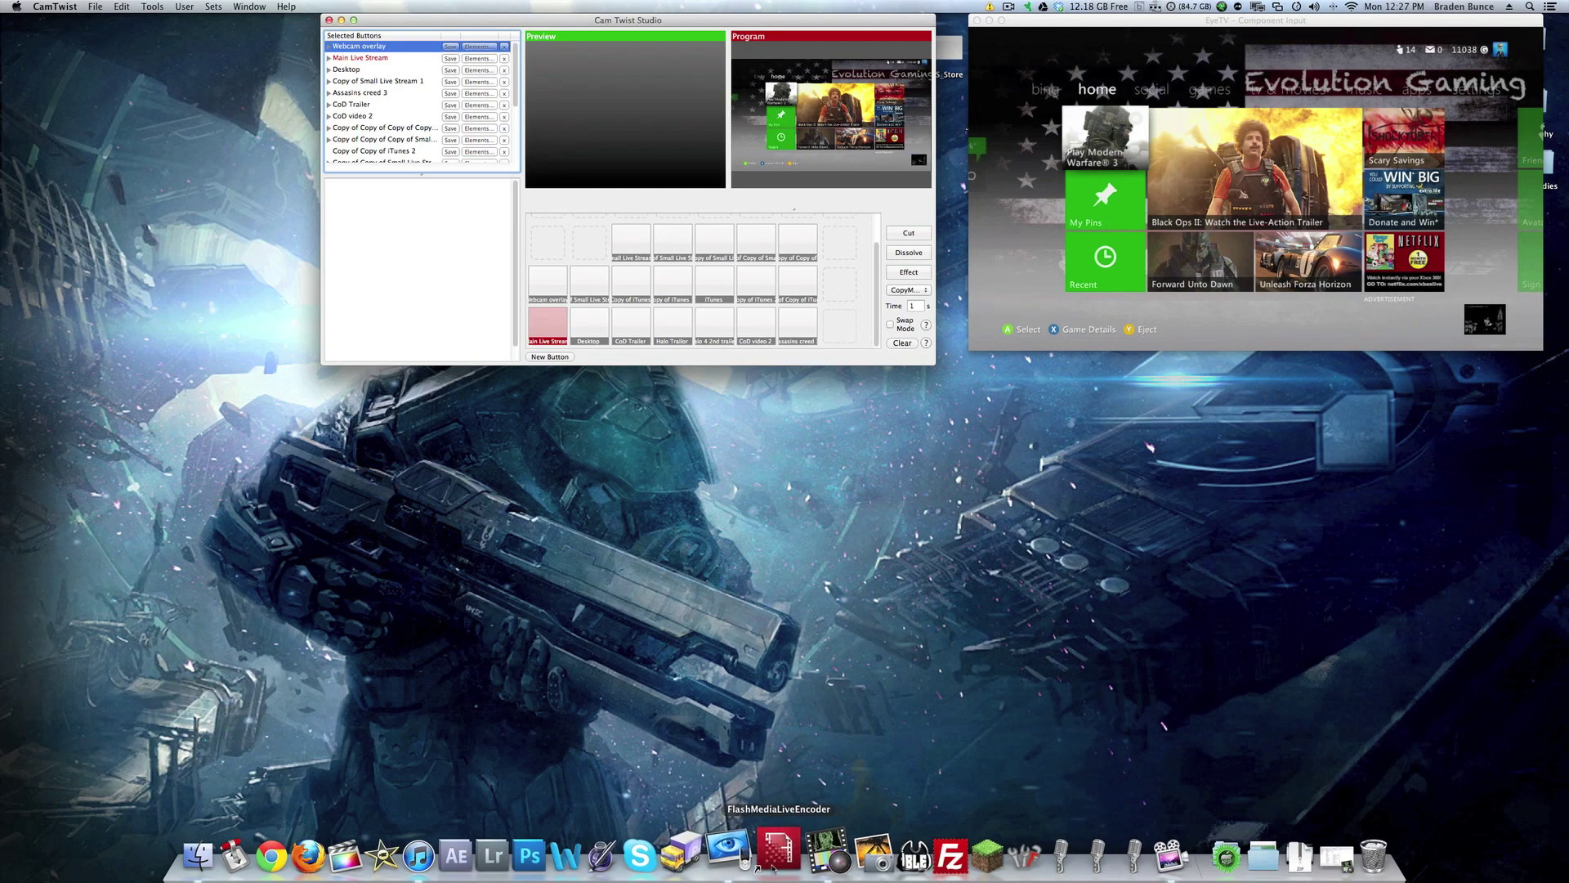
pyautogui.click(776, 863)
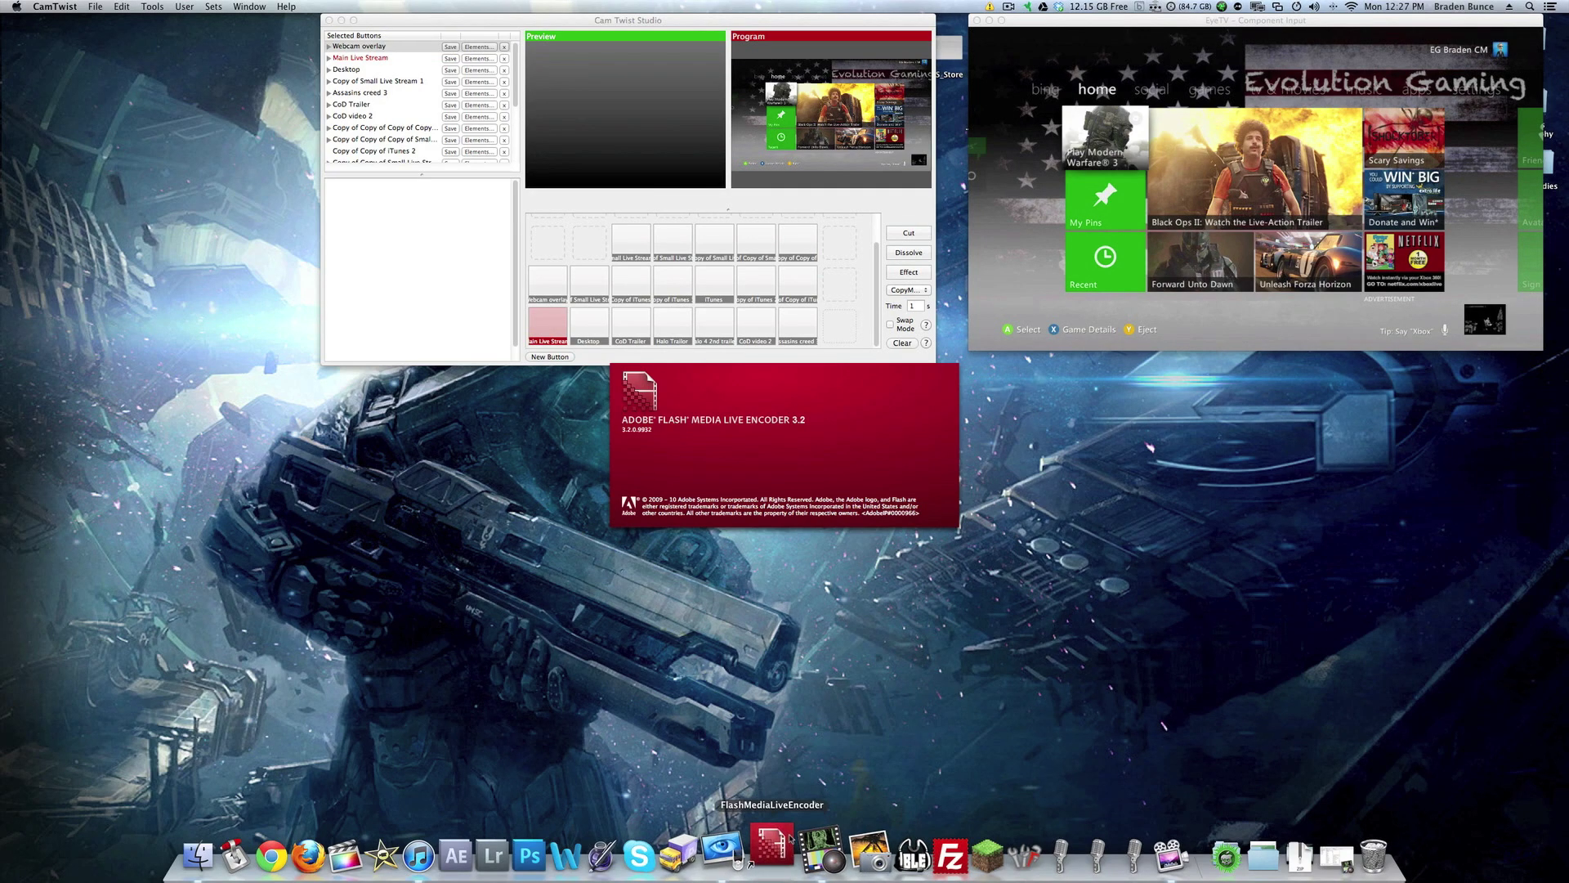
pyautogui.moveTo(728, 321); pyautogui.dragTo(489, 376)
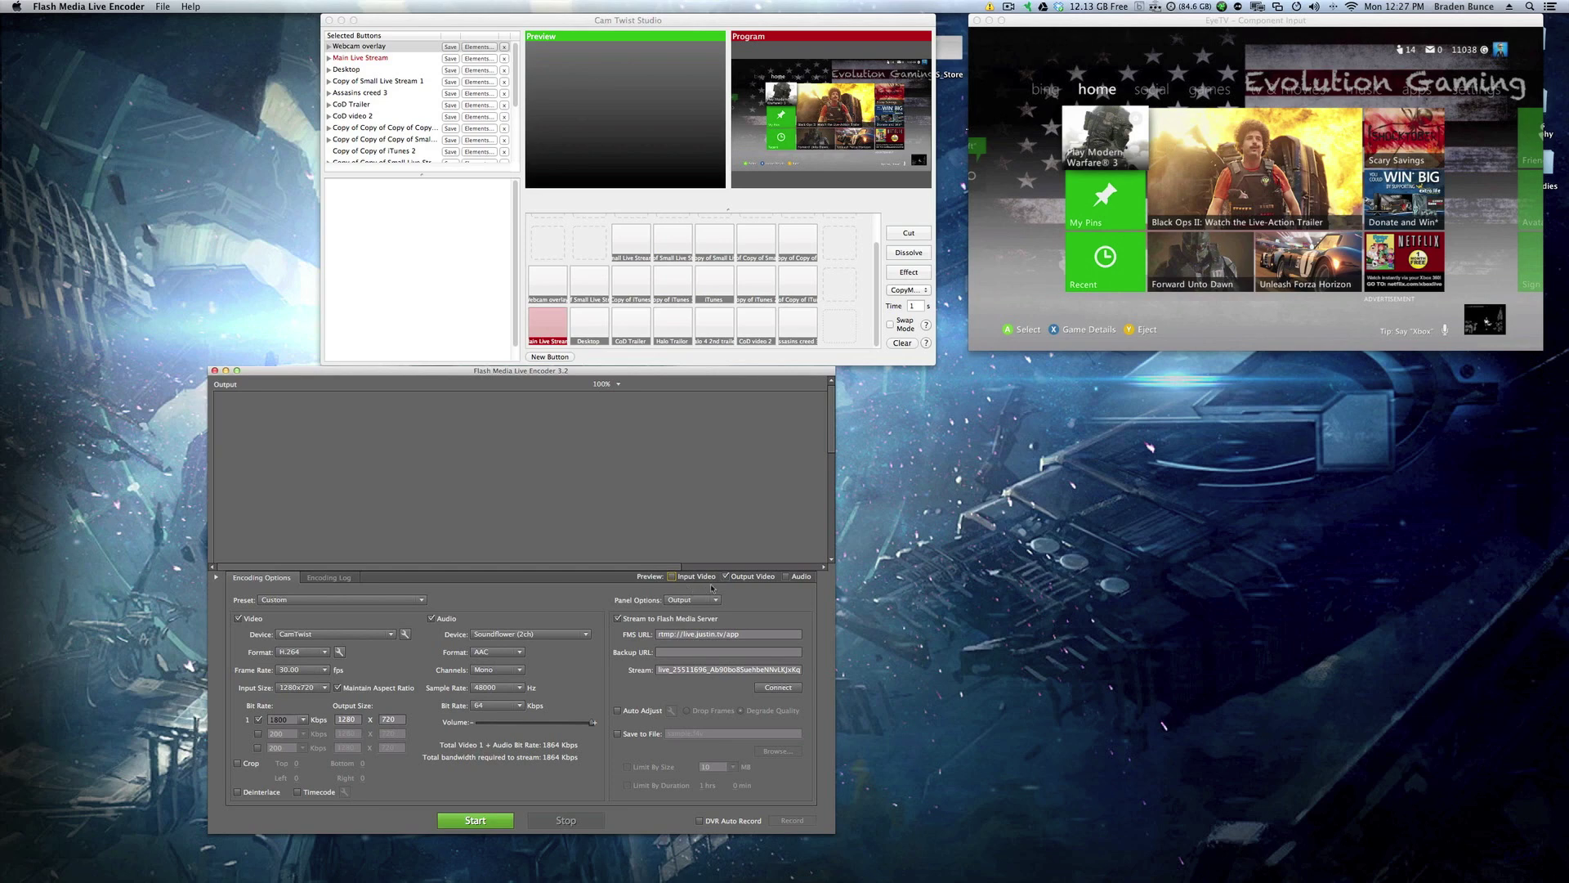
# Turn off both the input video and output video previews in the encoder.
pyautogui.click(672, 577)
pyautogui.click(673, 577)
pyautogui.click(726, 577)
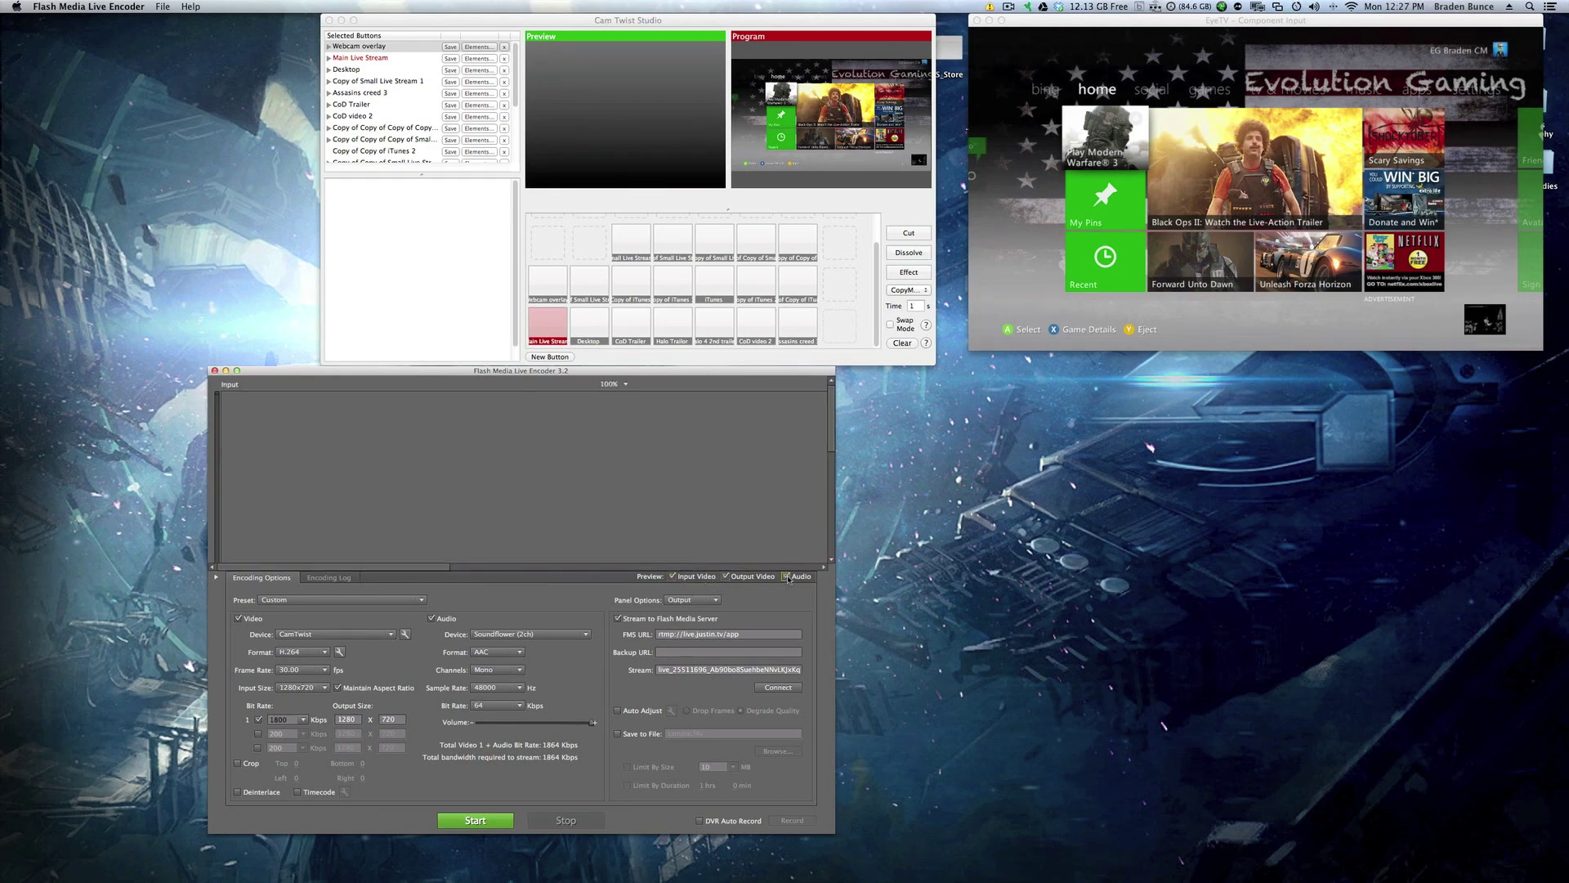
pyautogui.click(726, 577)
pyautogui.click(672, 577)
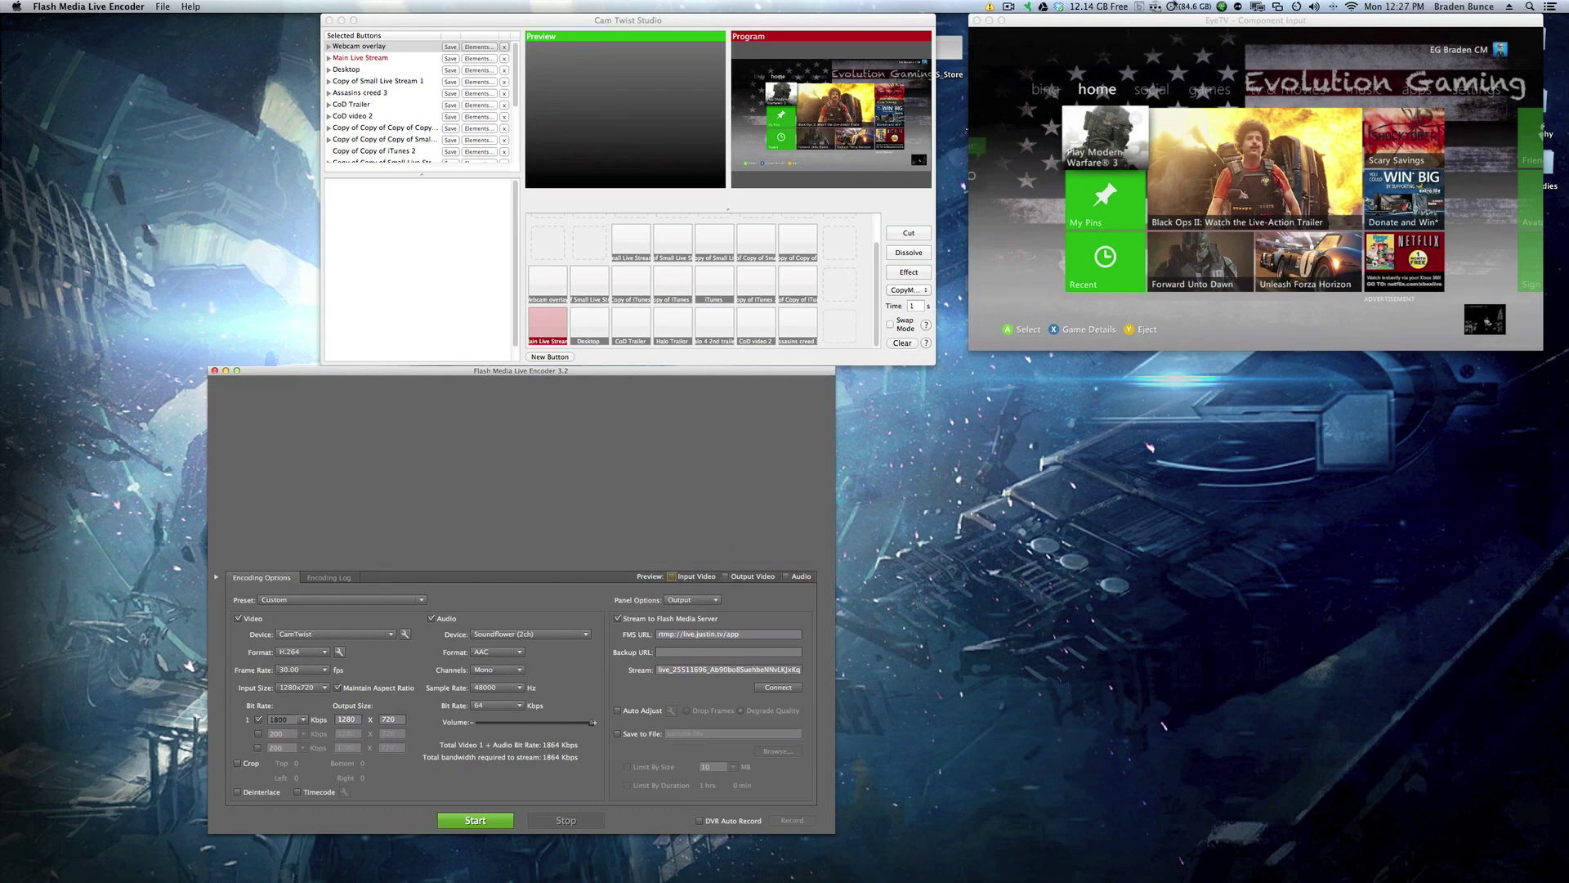
pyautogui.click(1088, 4)
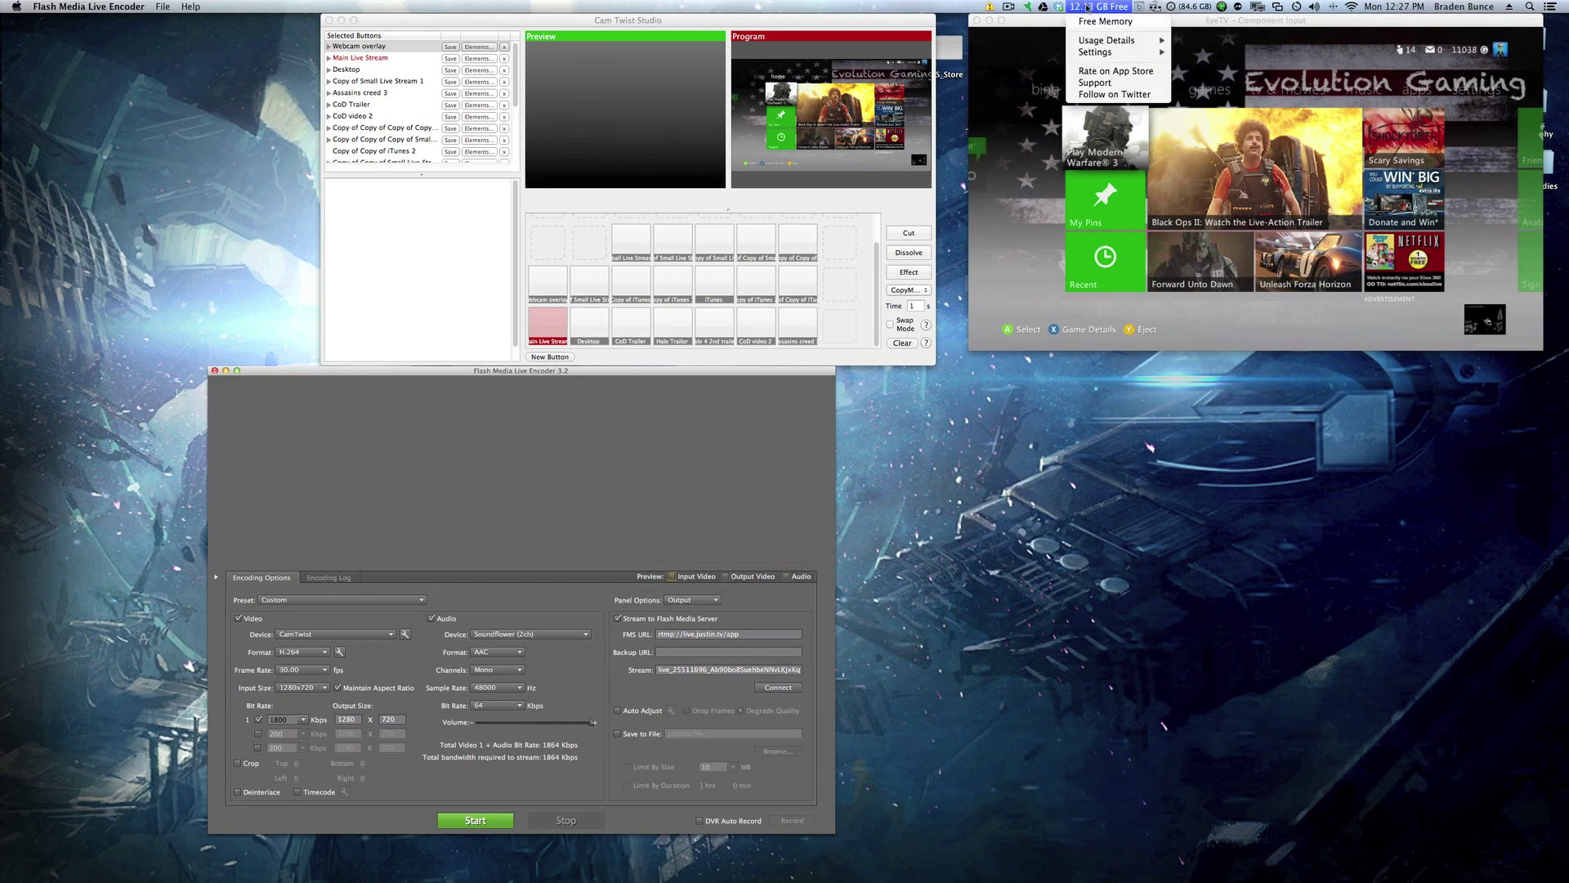
pyautogui.click(572, 422)
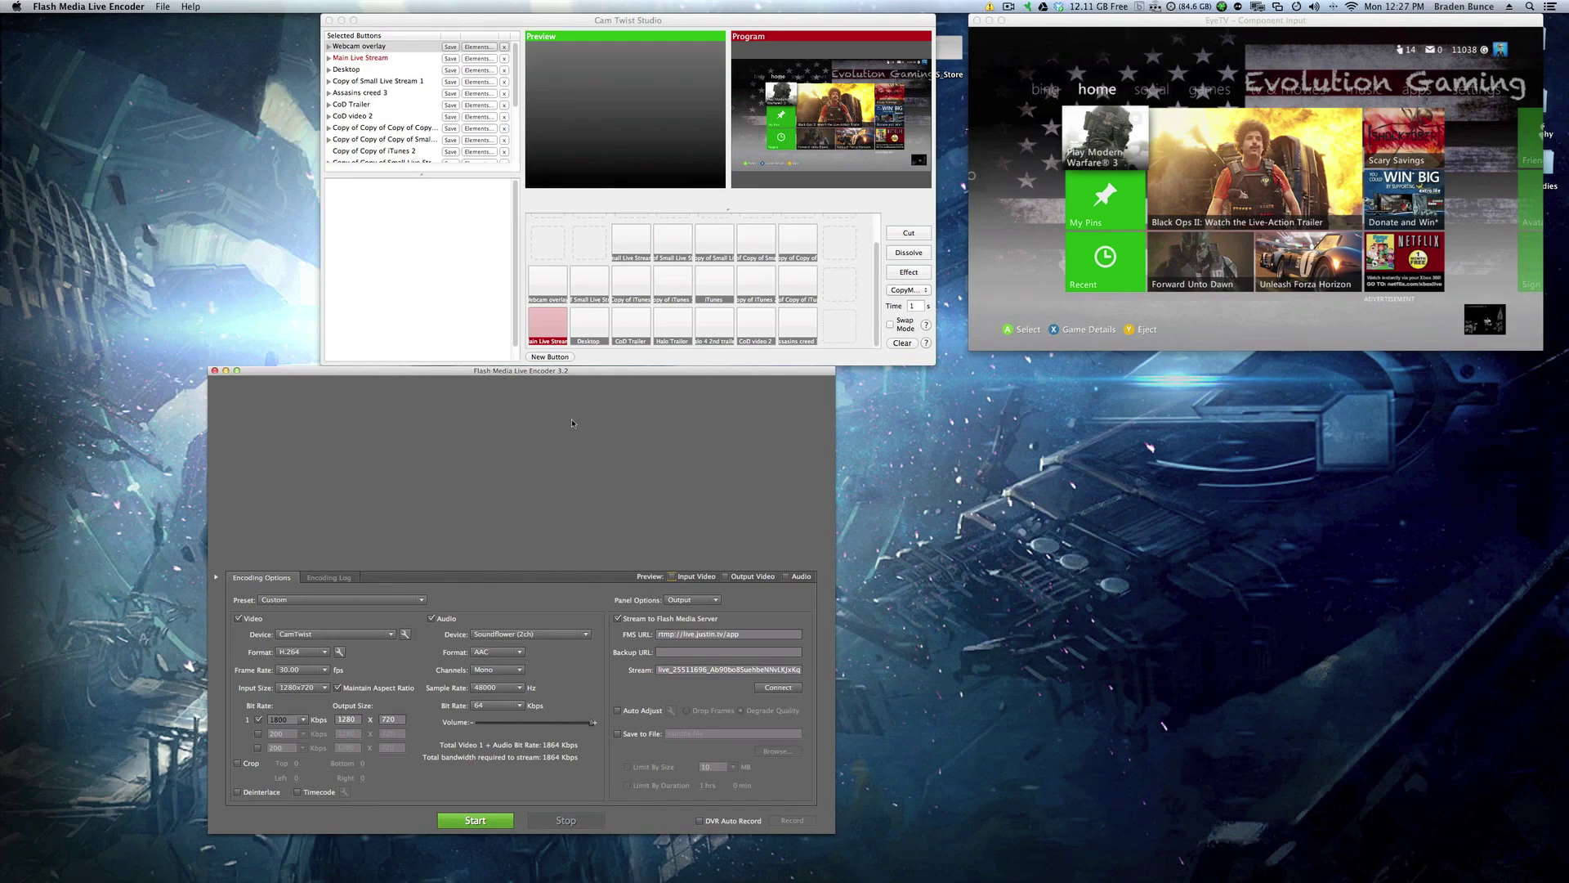
# Review the available encoding presets and video formats, leaving the preset on Custom and the format on H.264.
pyautogui.click(390, 603)
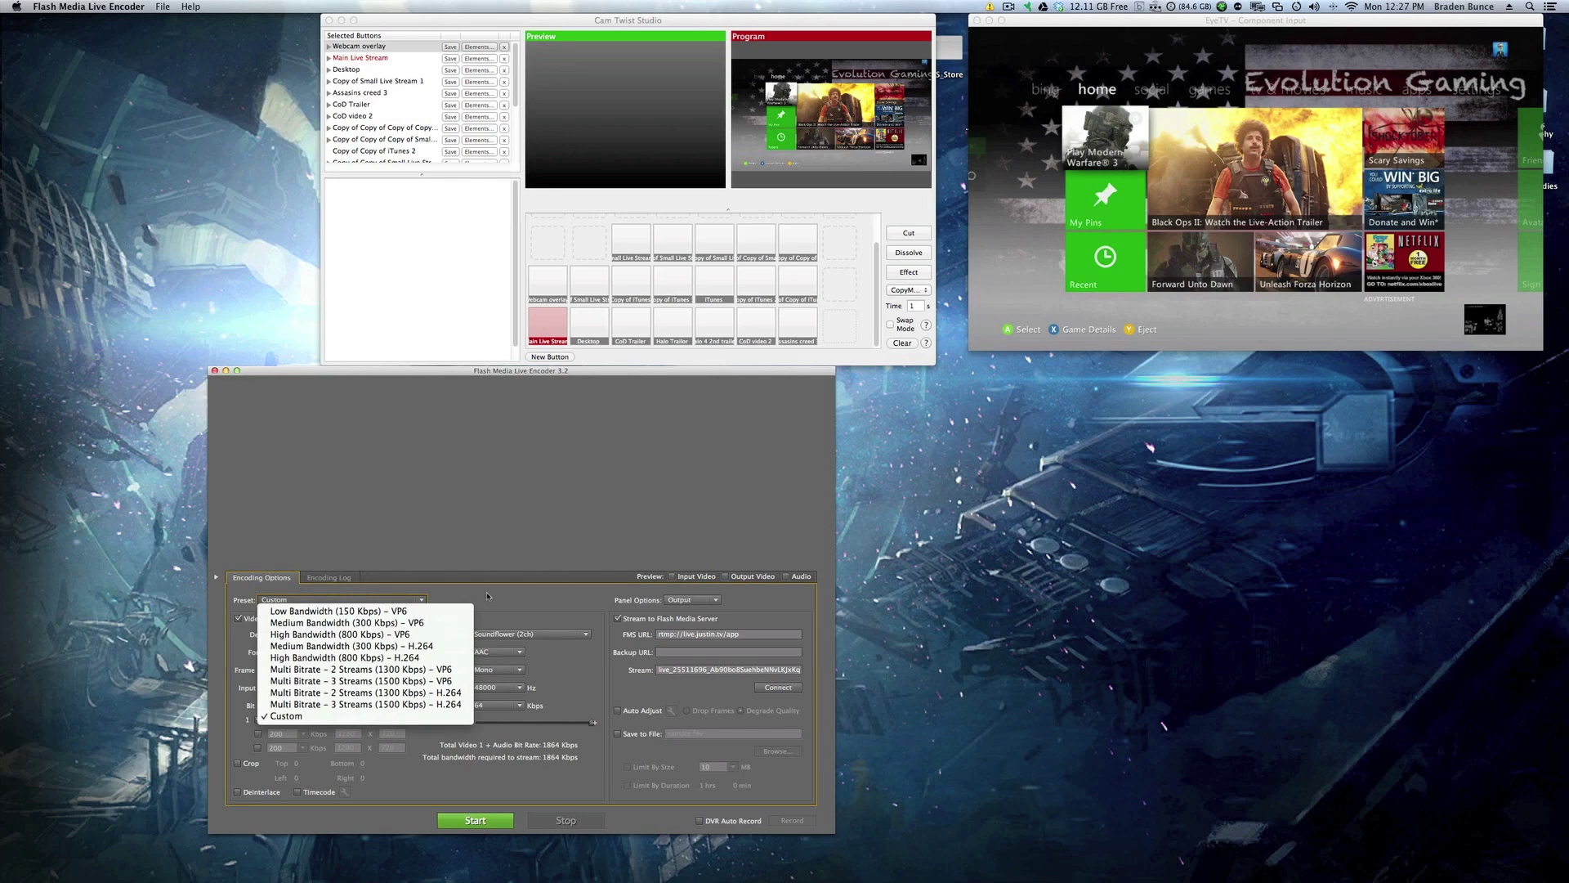
pyautogui.click(502, 605)
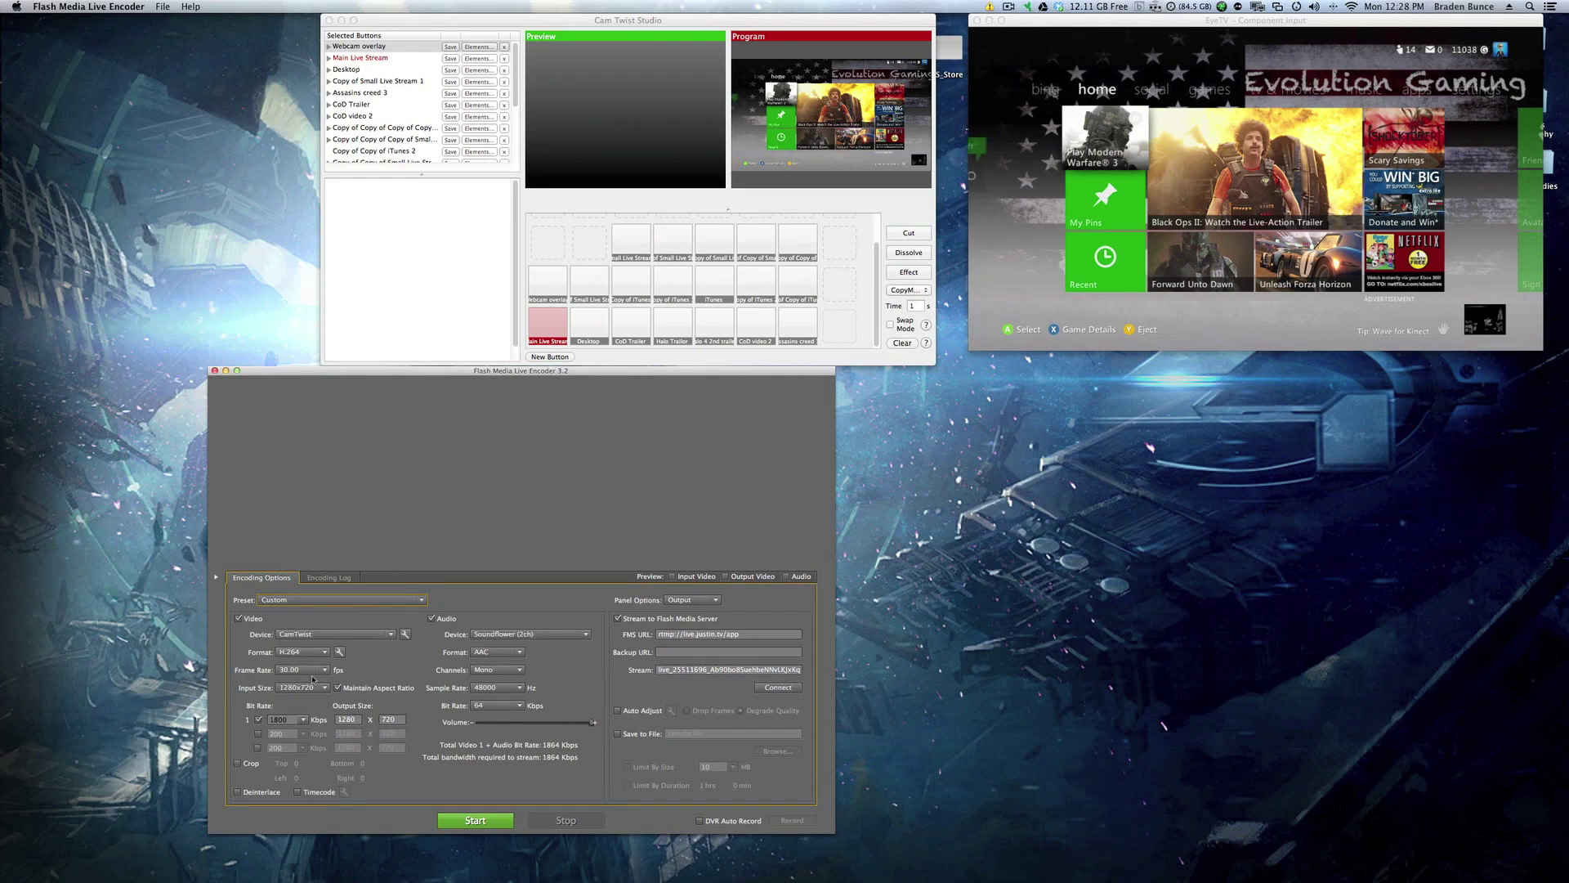
pyautogui.click(319, 652)
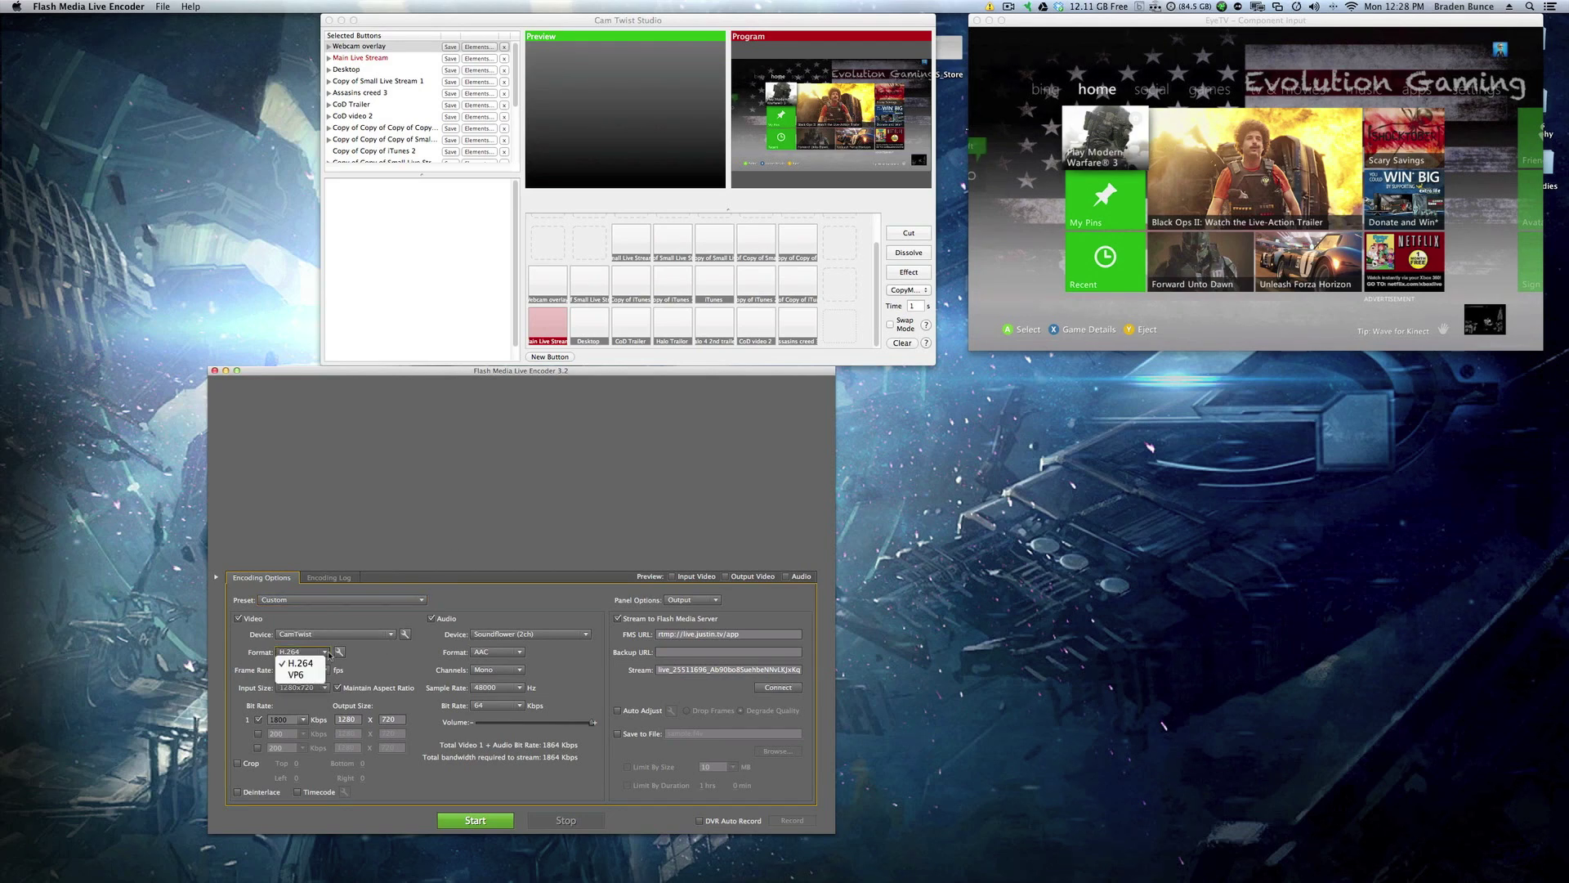
pyautogui.click(383, 678)
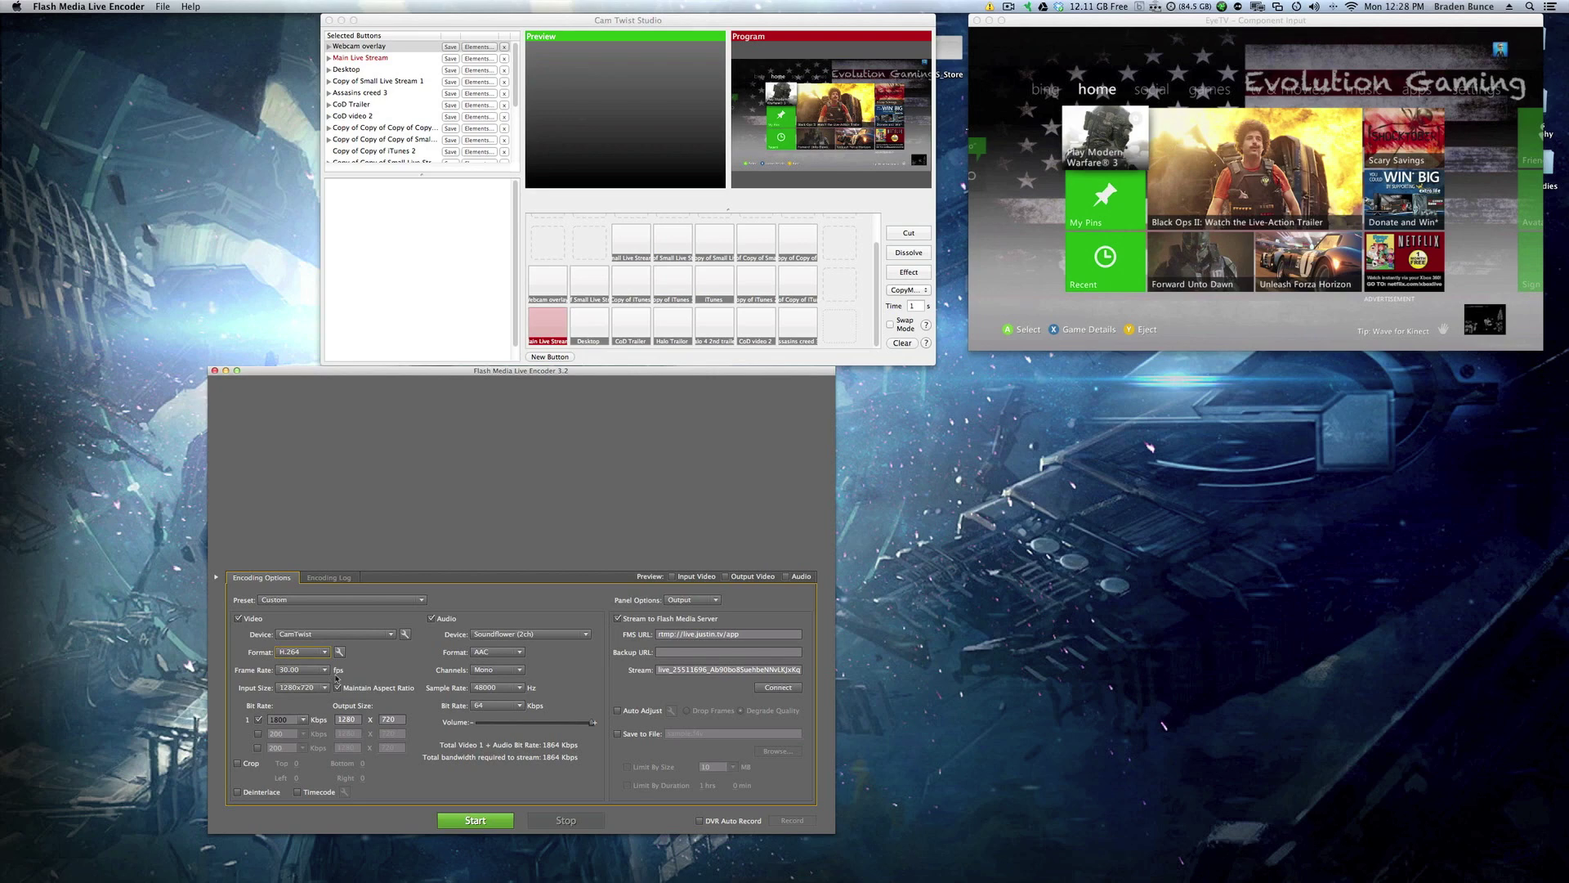
# Review the advanced H.264 settings for profile and keyframe frequency, and look through the frame rate choices without changing anything.
pyautogui.click(340, 653)
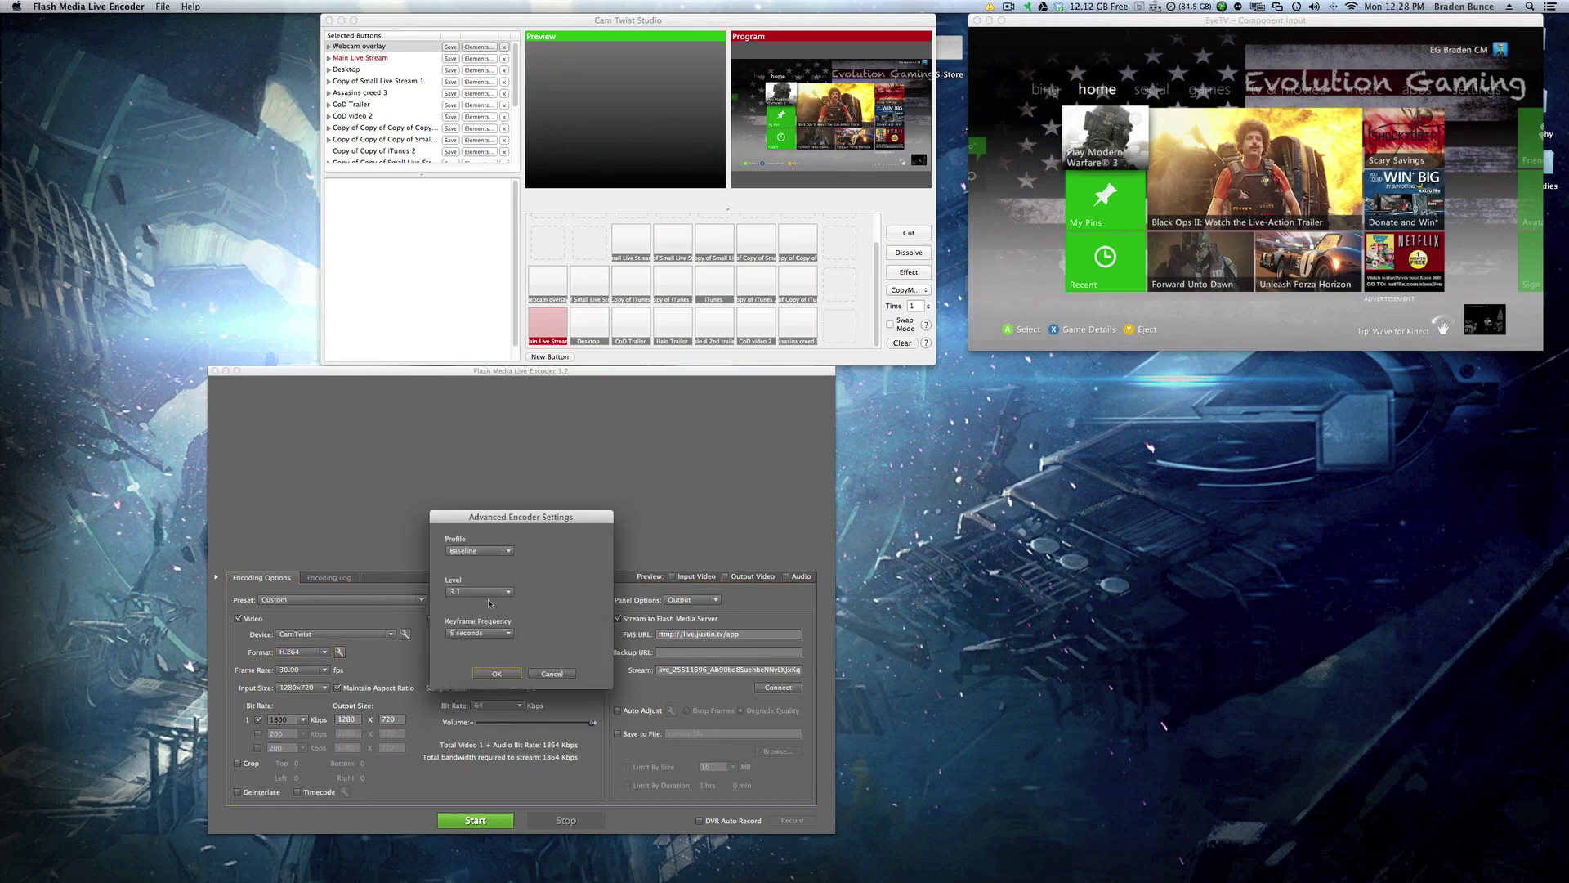
pyautogui.click(479, 632)
pyautogui.click(480, 632)
pyautogui.click(501, 553)
pyautogui.click(533, 674)
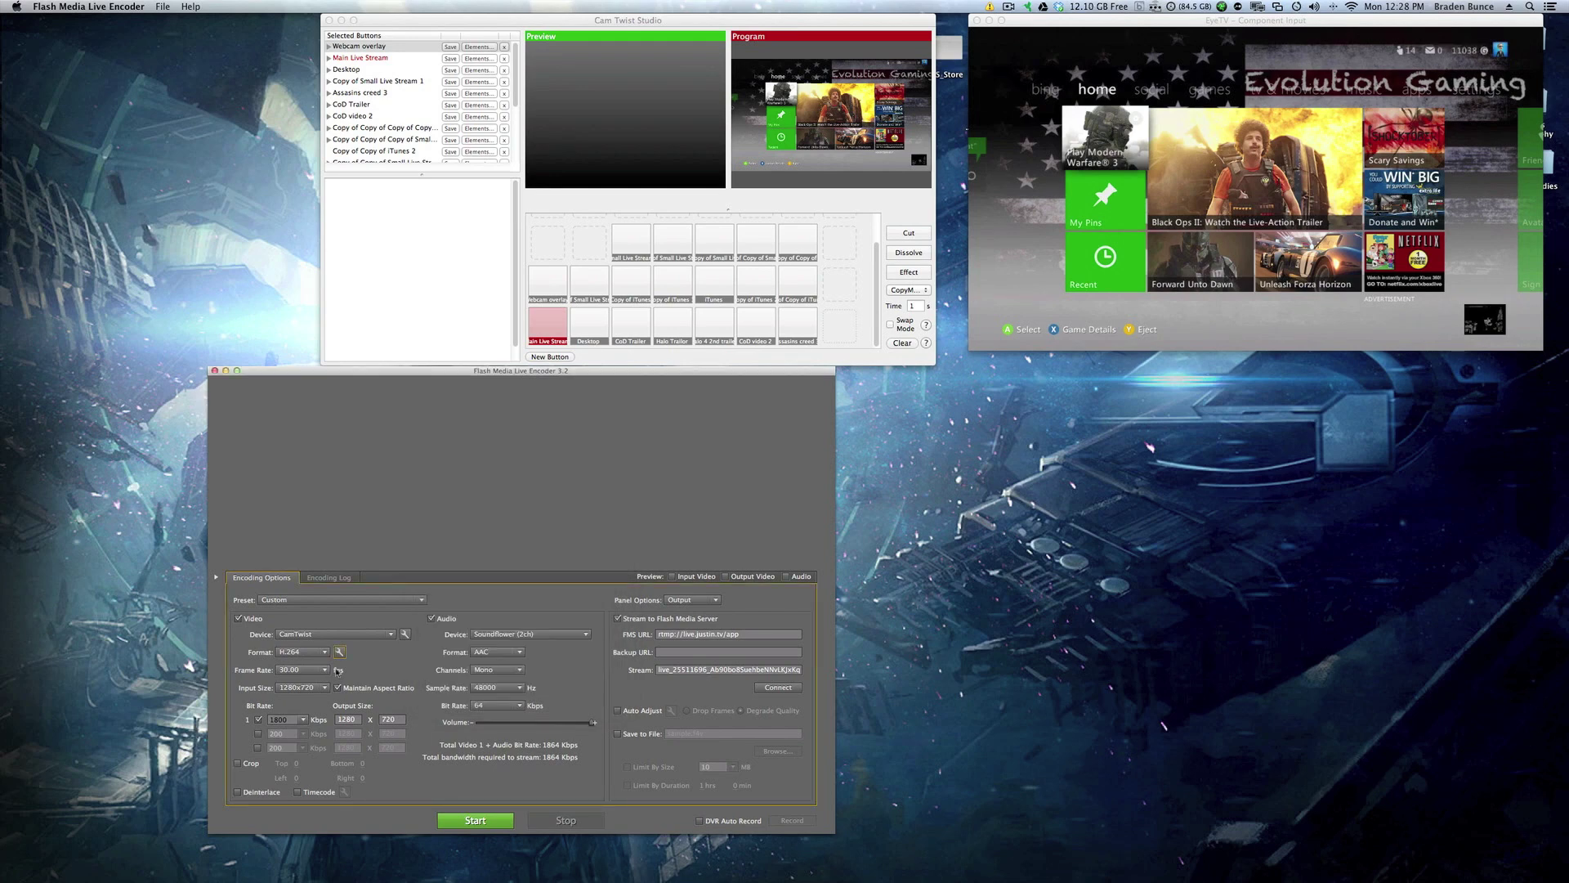
pyautogui.click(326, 669)
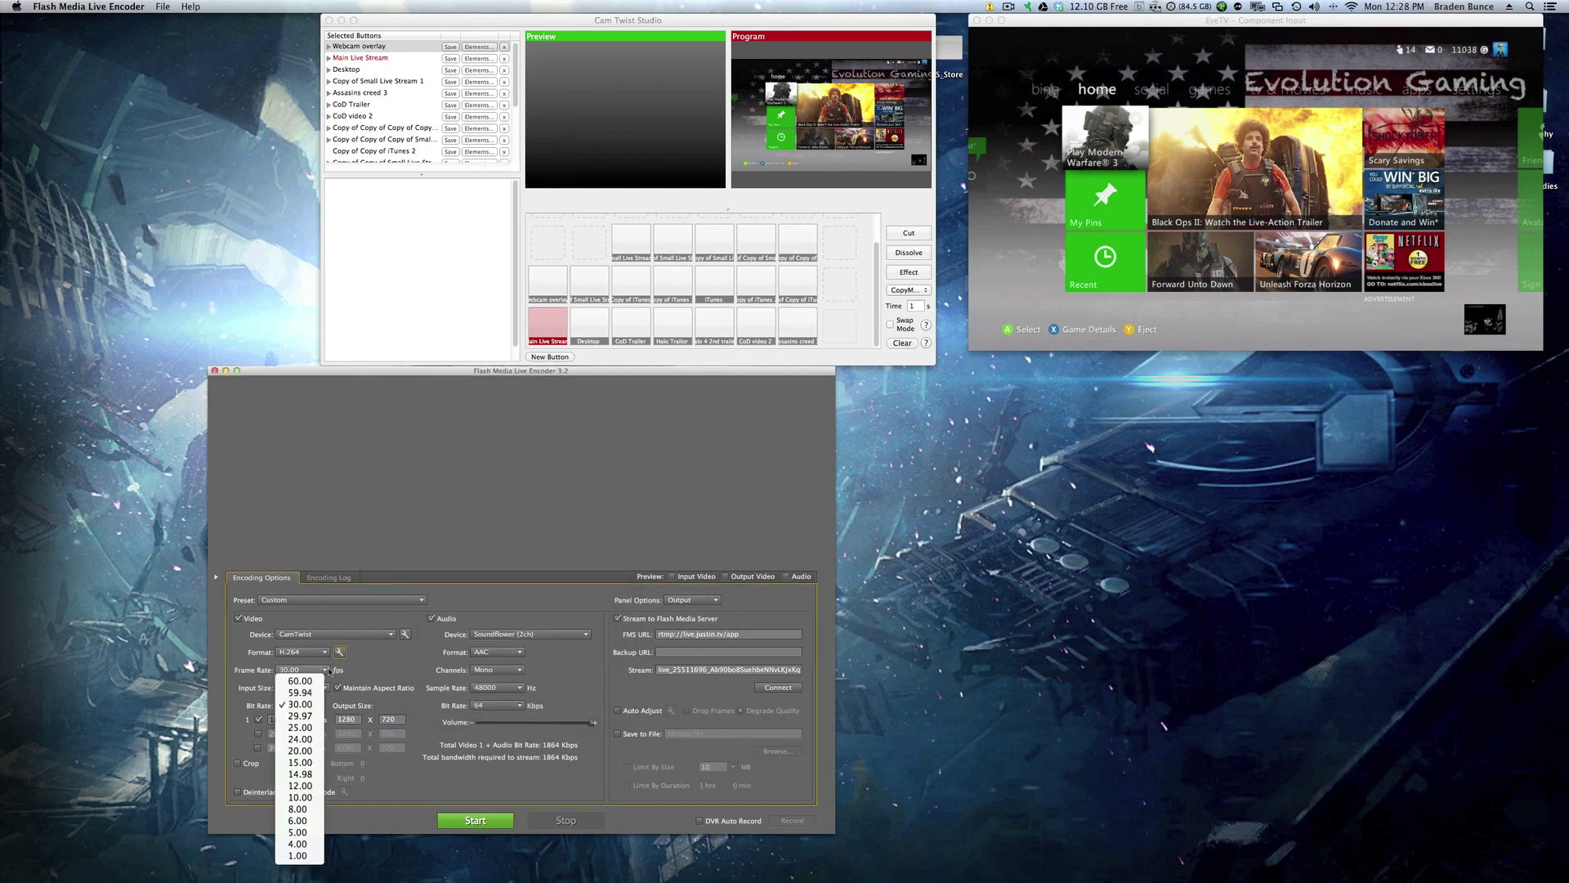
pyautogui.click(408, 671)
# Switch to EyeTV, show the stream info for the live component input, and hide it again.
pyautogui.press('super+Tab')
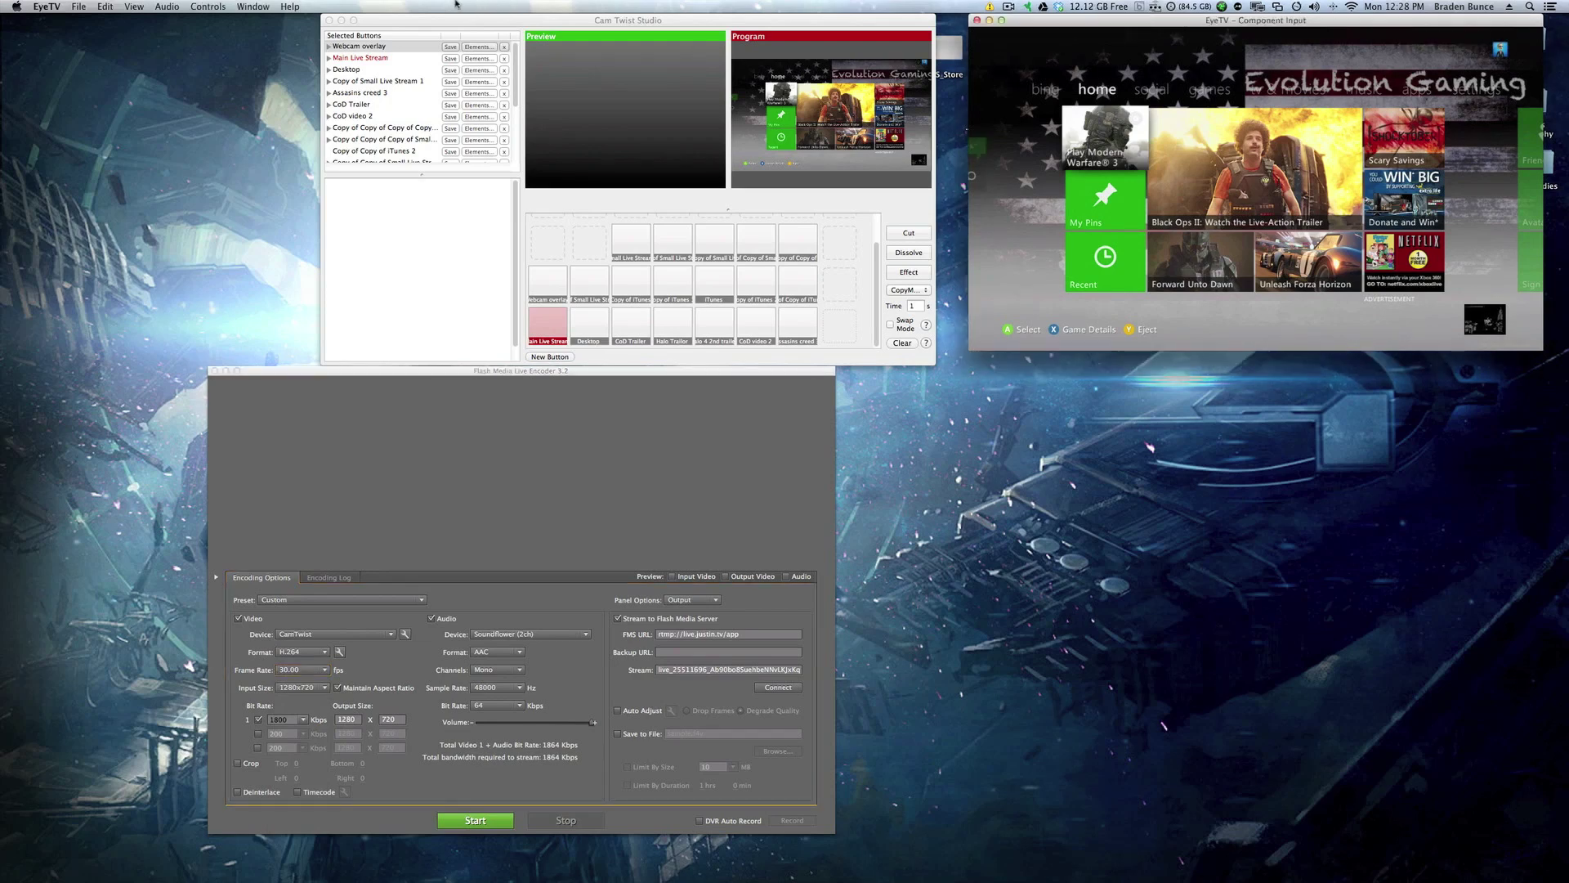
pyautogui.click(79, 7)
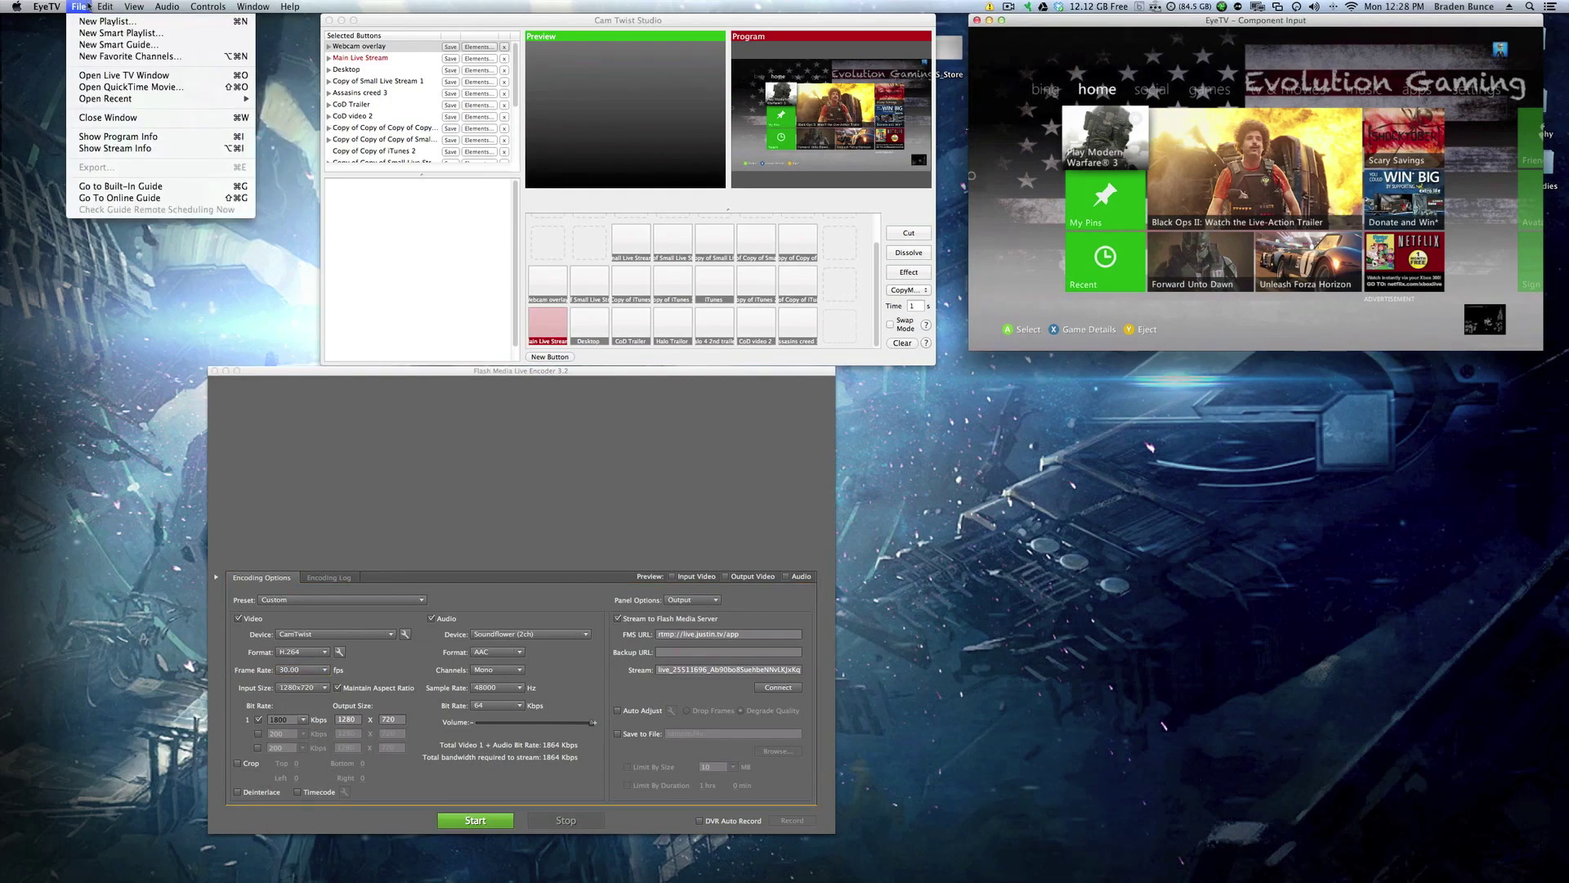
pyautogui.click(90, 148)
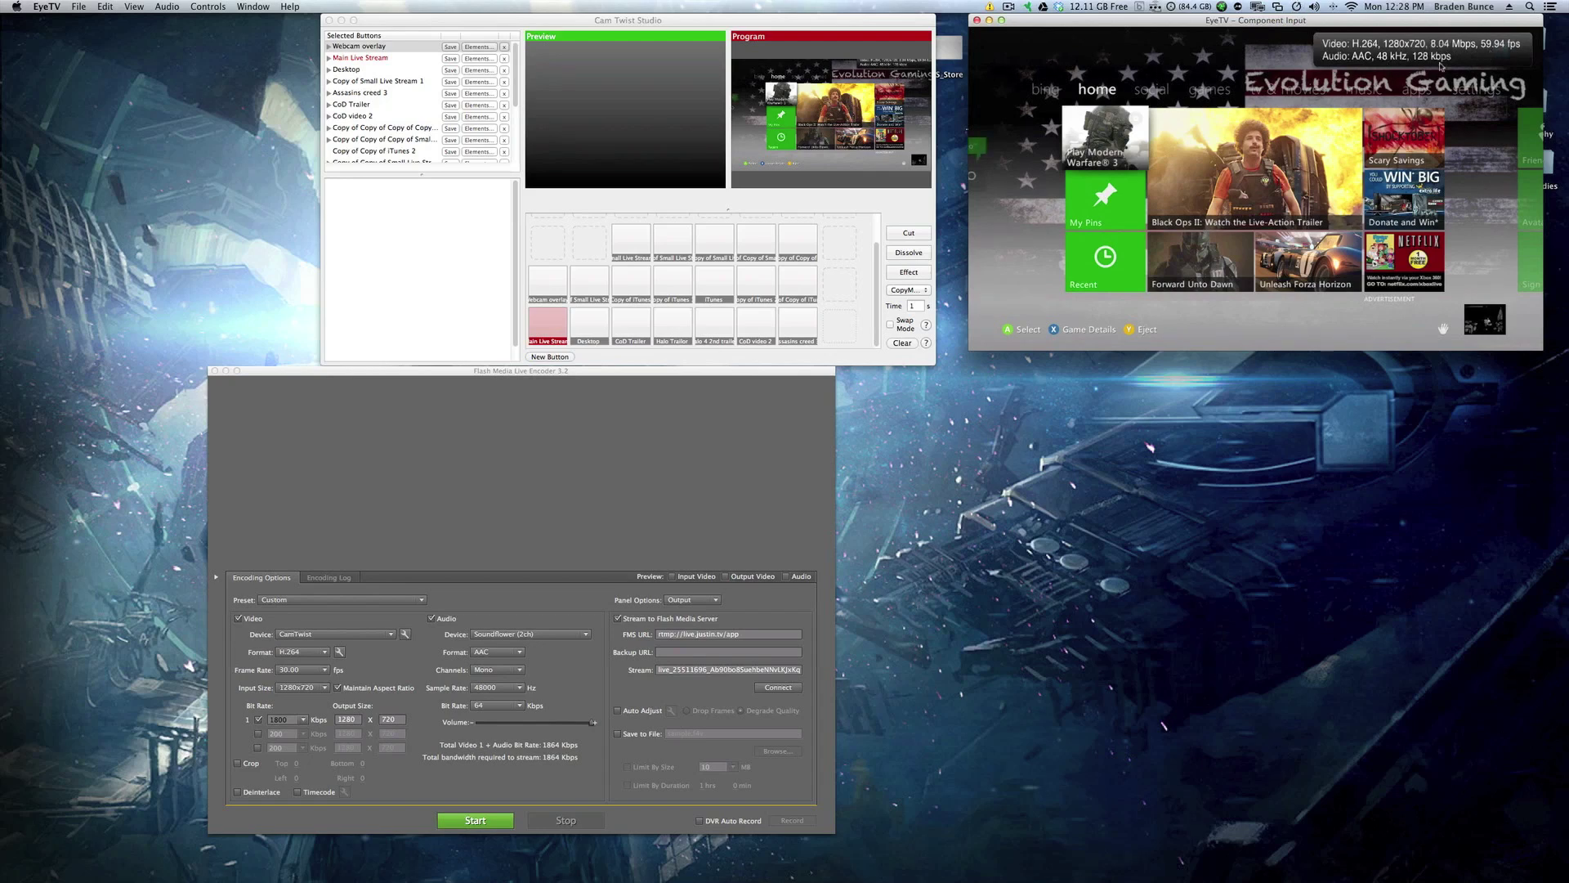
pyautogui.click(78, 7)
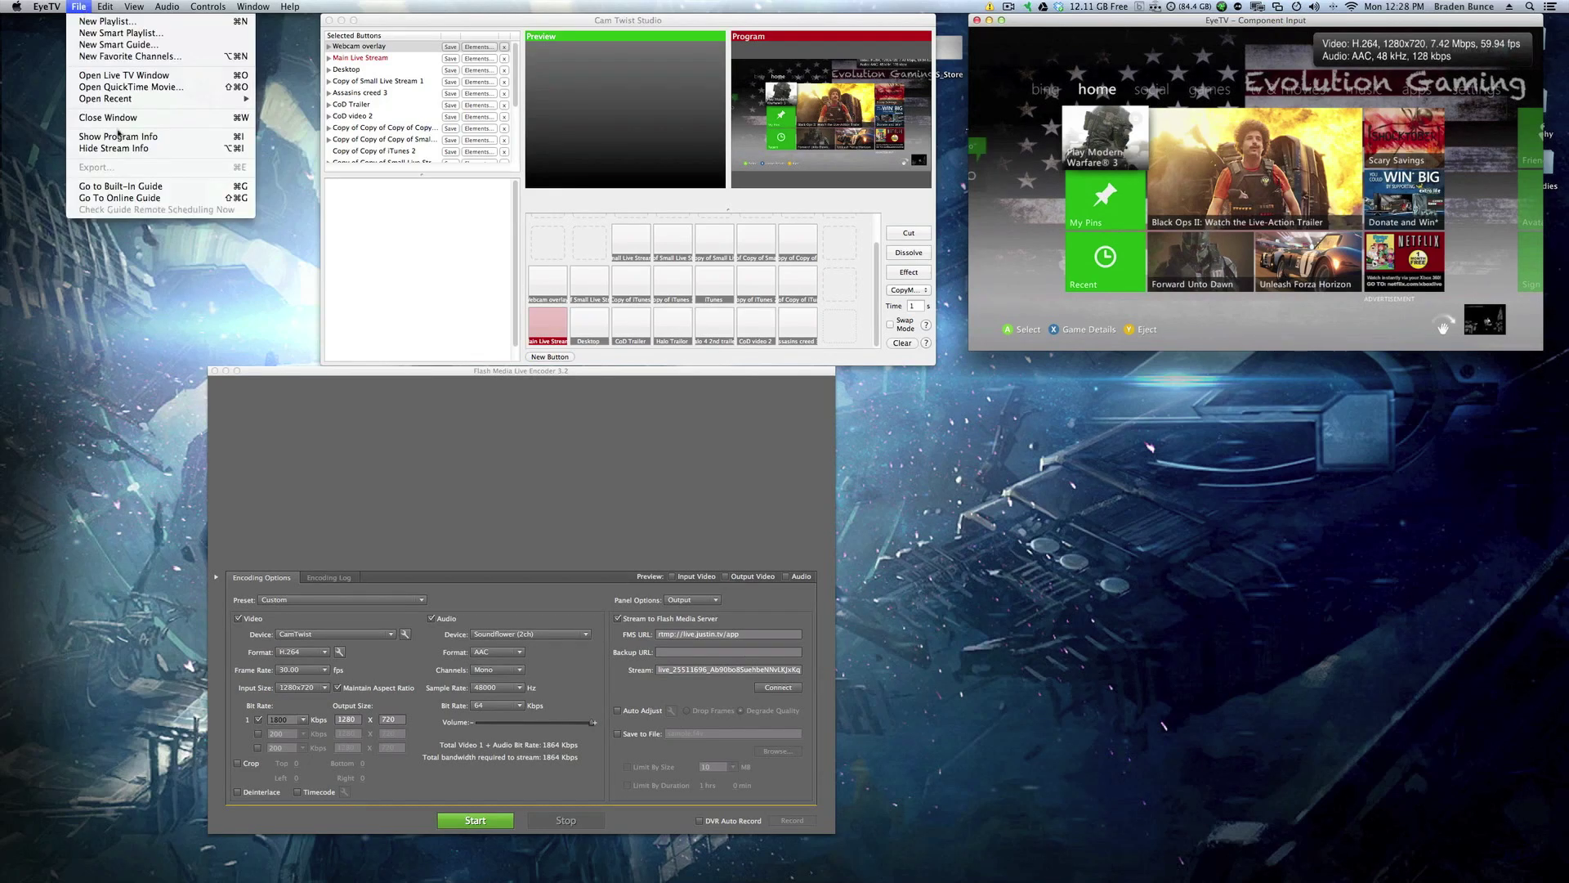
pyautogui.click(135, 149)
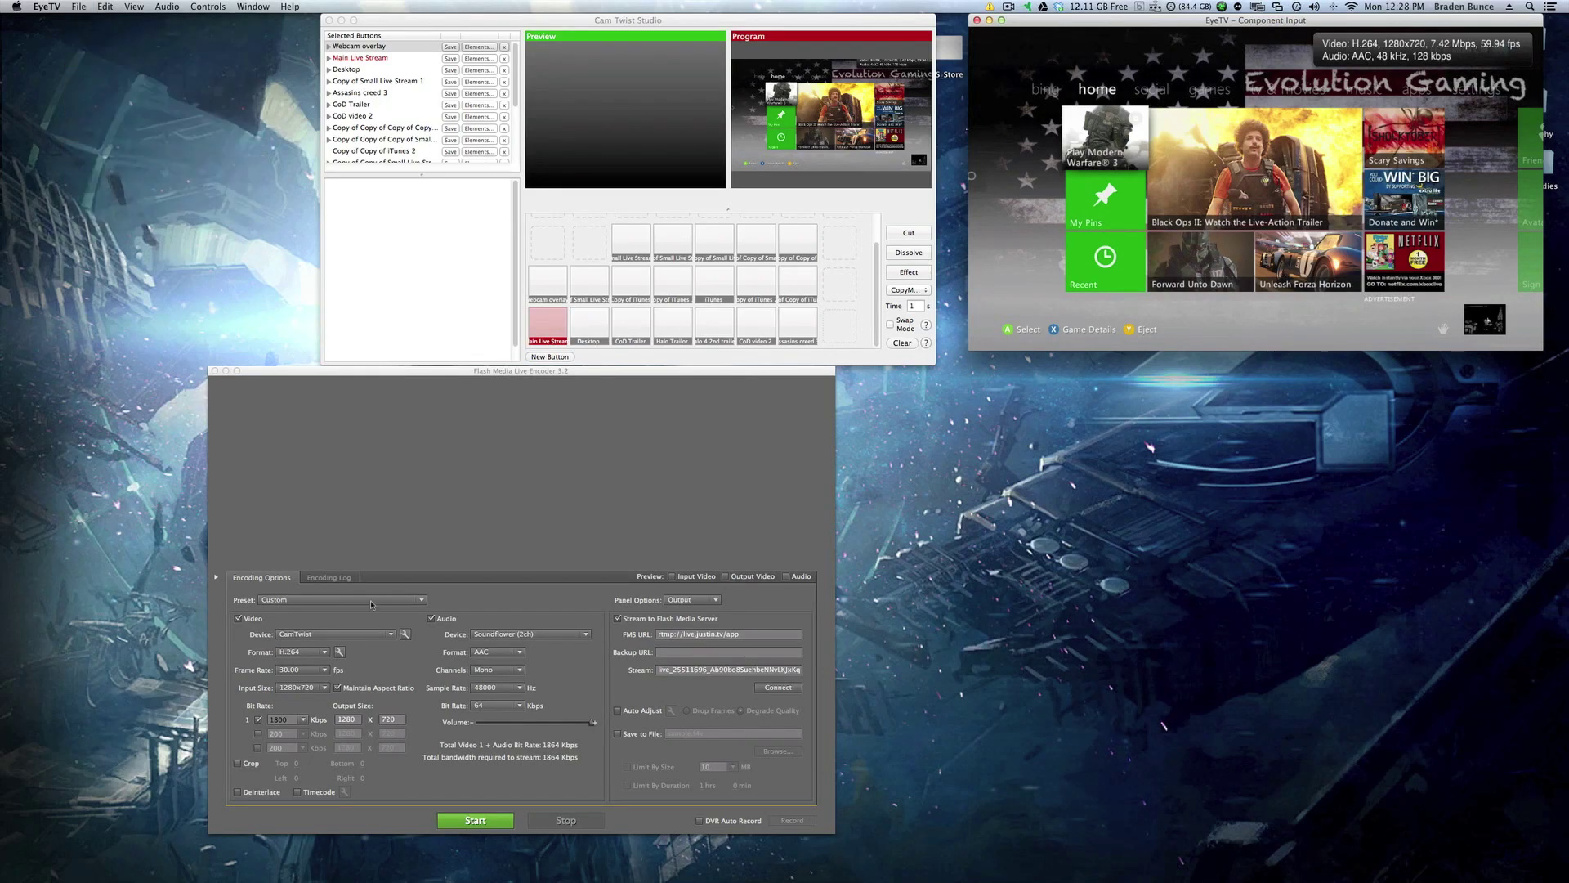
# Try a frame rate of 59.94 fps in Flash Media Live Encoder and set it back to 30.00 fps.
pyautogui.click(318, 670)
pyautogui.click(325, 670)
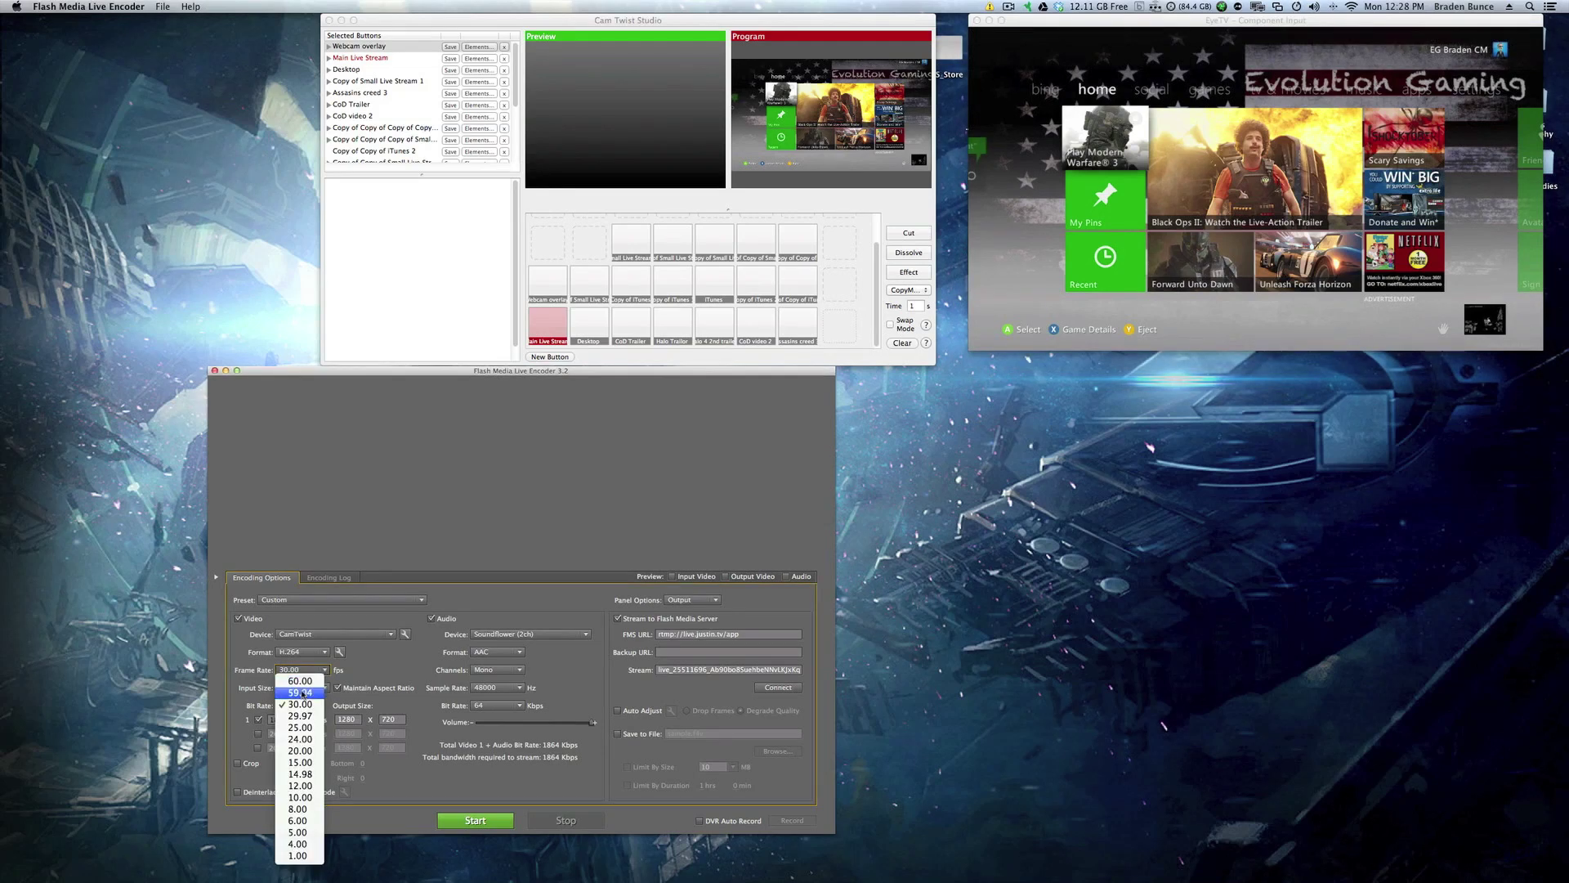
pyautogui.click(300, 704)
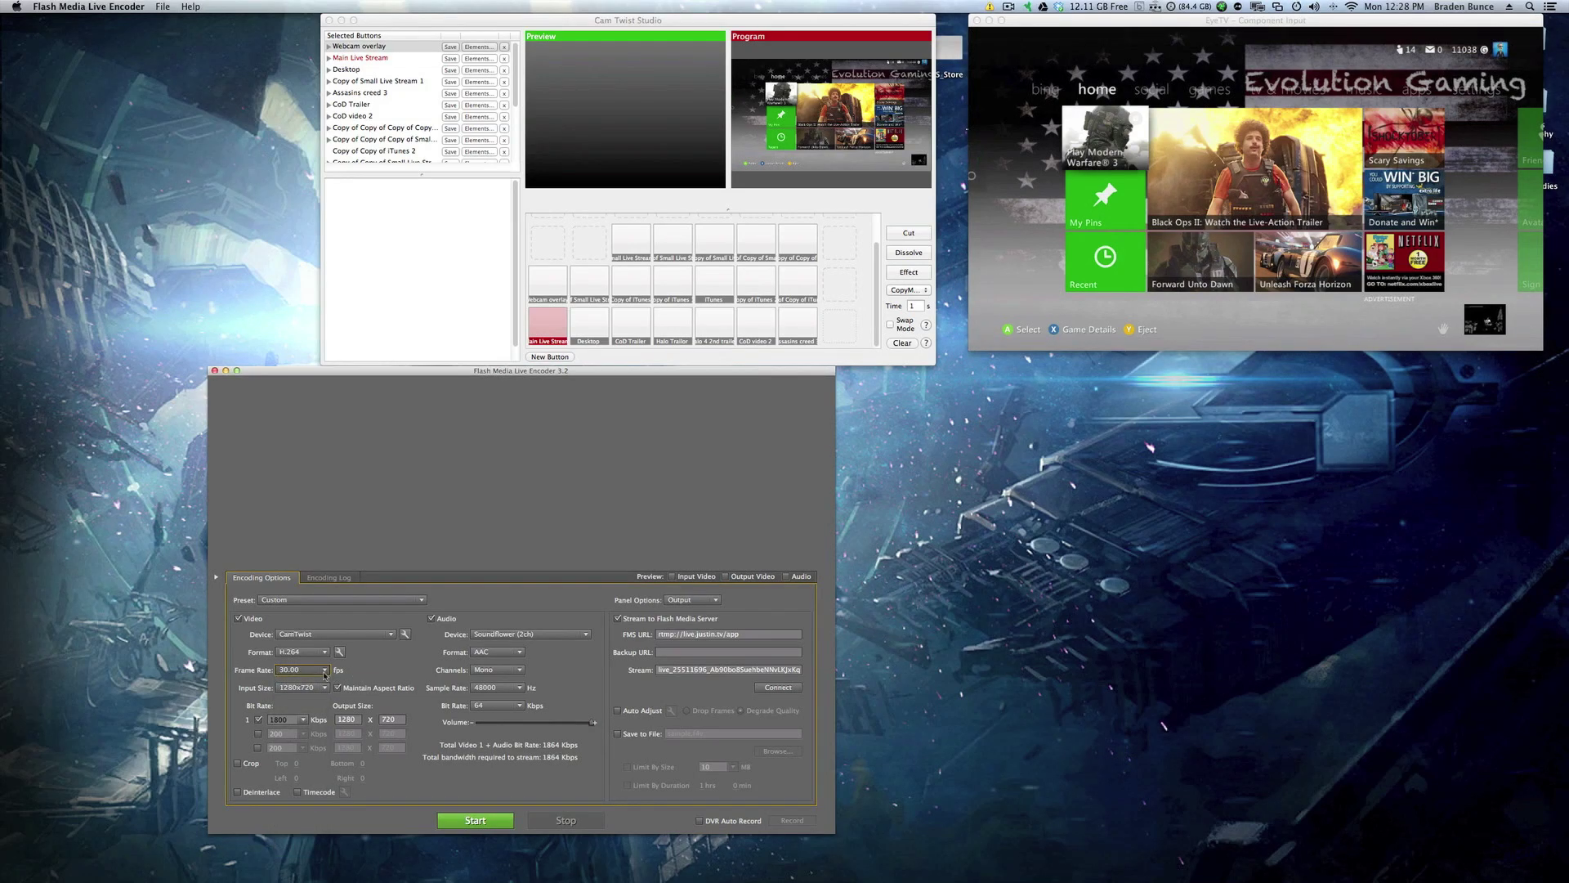
pyautogui.press('Up')
pyautogui.press('space')
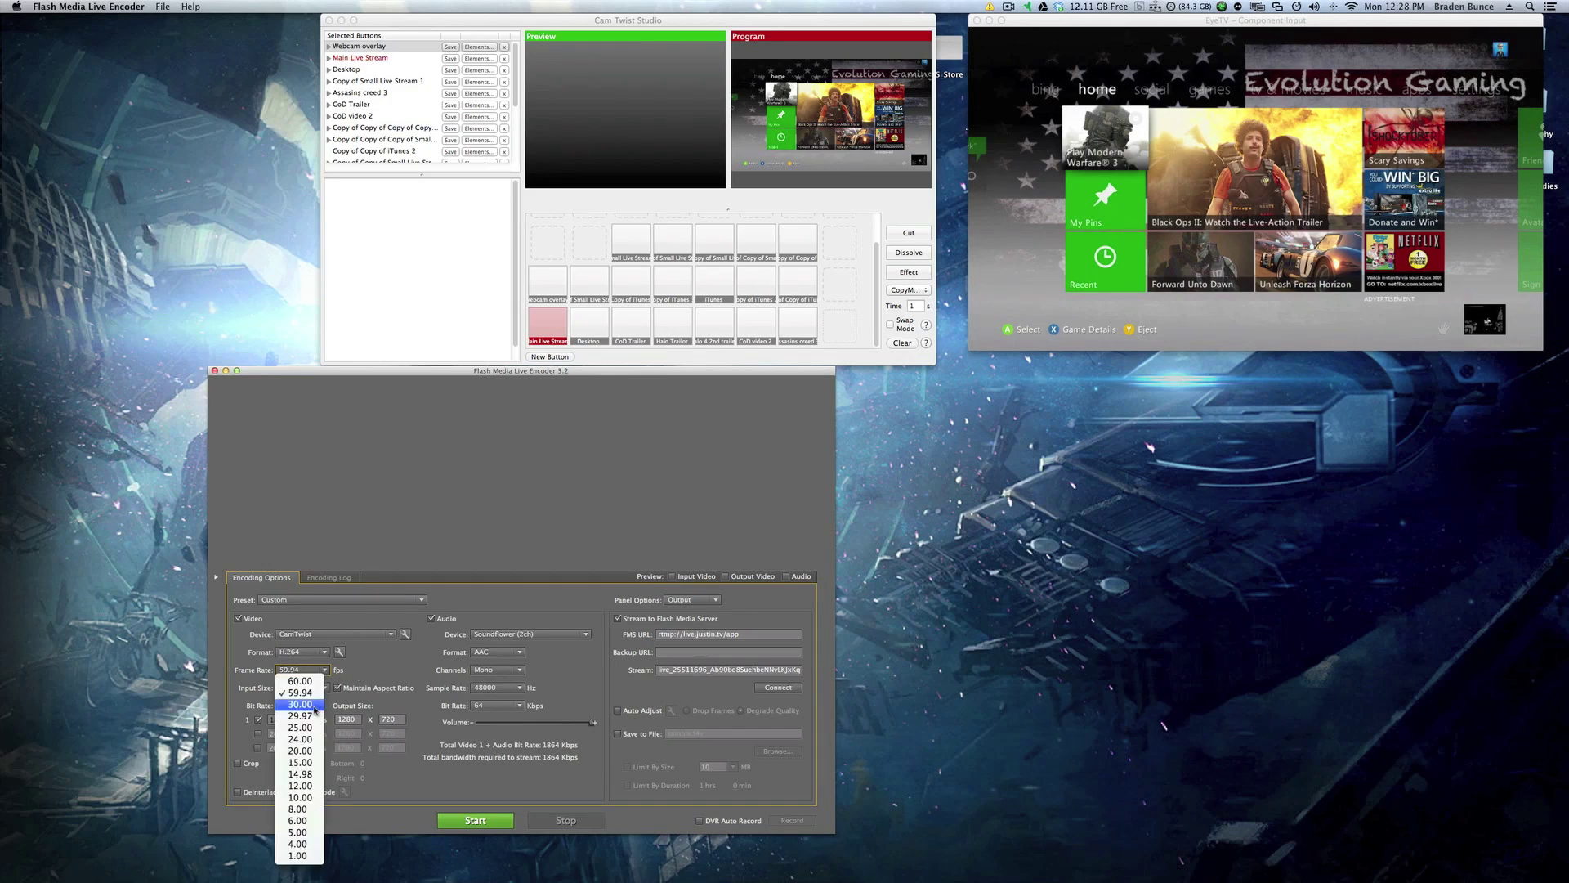
pyautogui.press('Return')
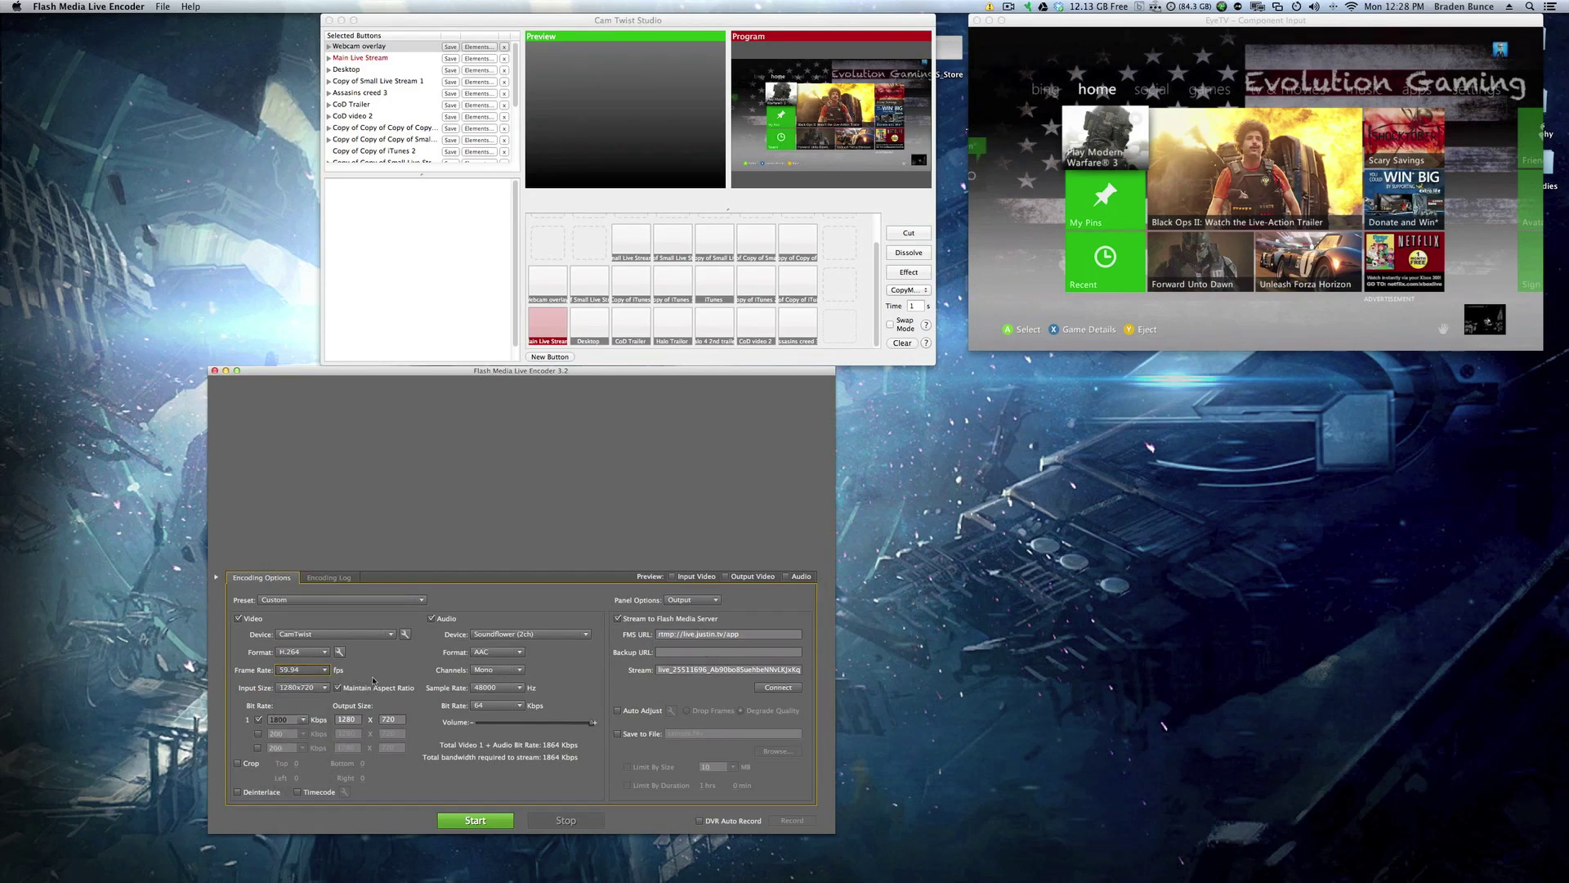
pyautogui.press('Down')
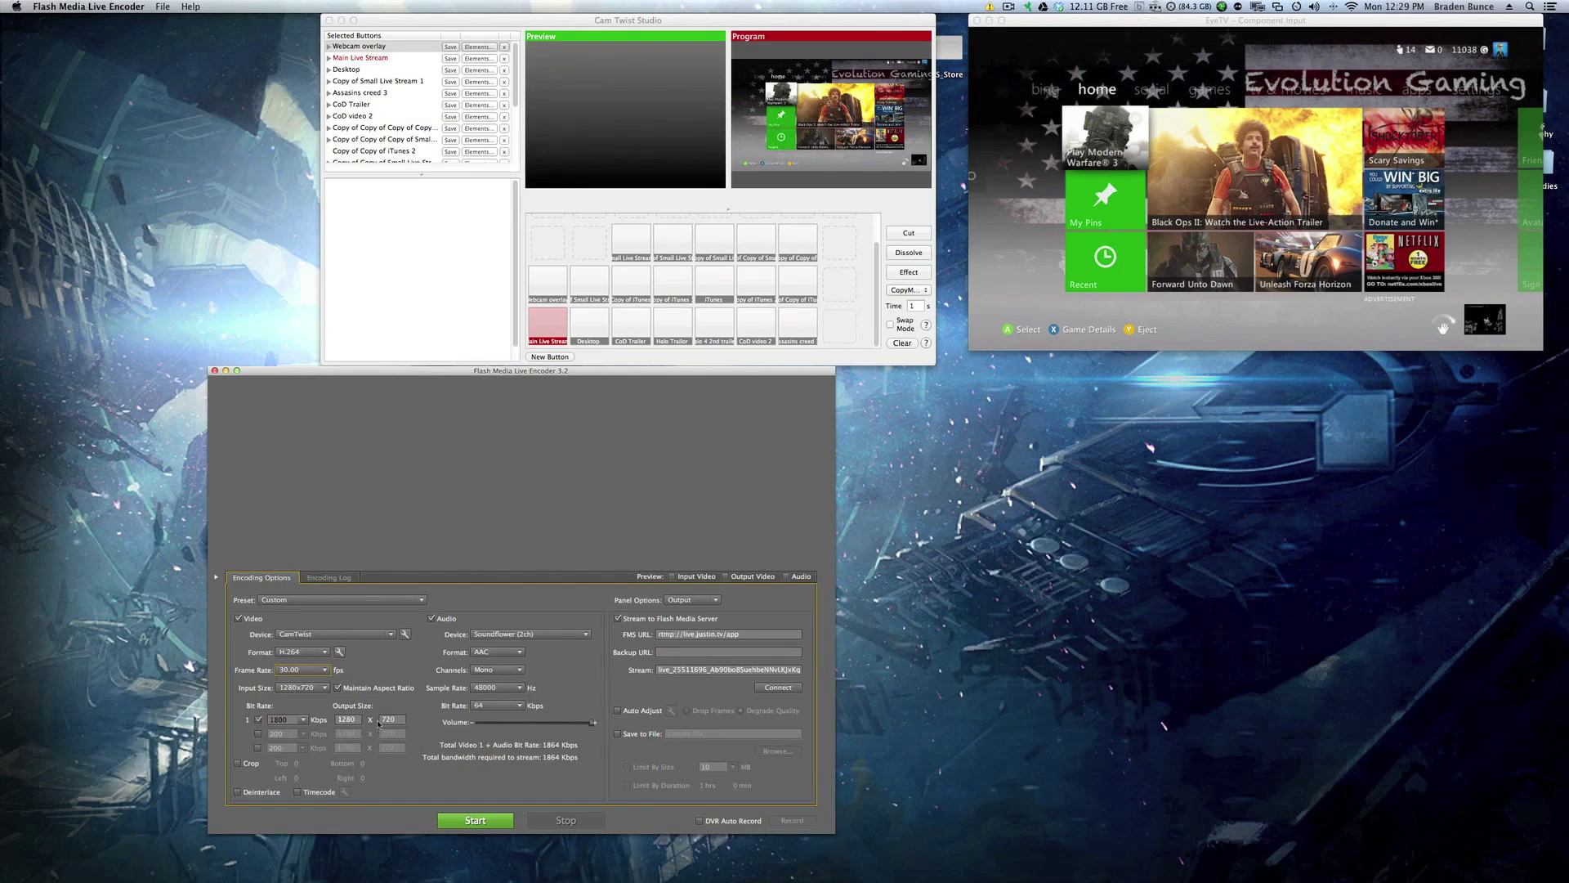
# Review the video bit rate choices and the audio devices, keeping 1800 Kbps and Soundflower (2ch).
pyautogui.click(303, 721)
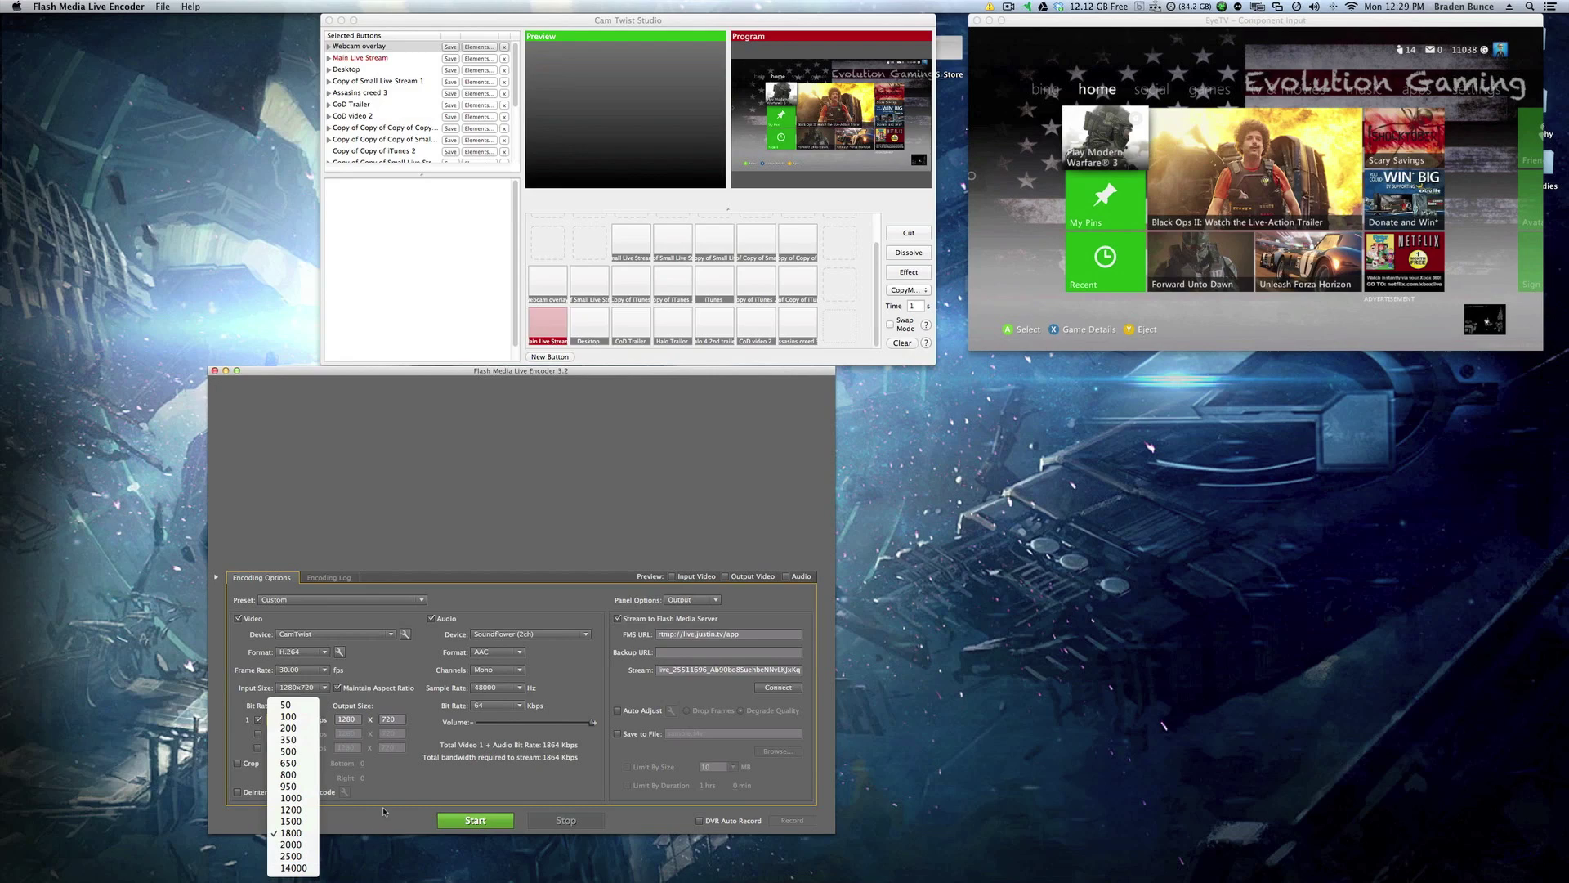
pyautogui.click(521, 705)
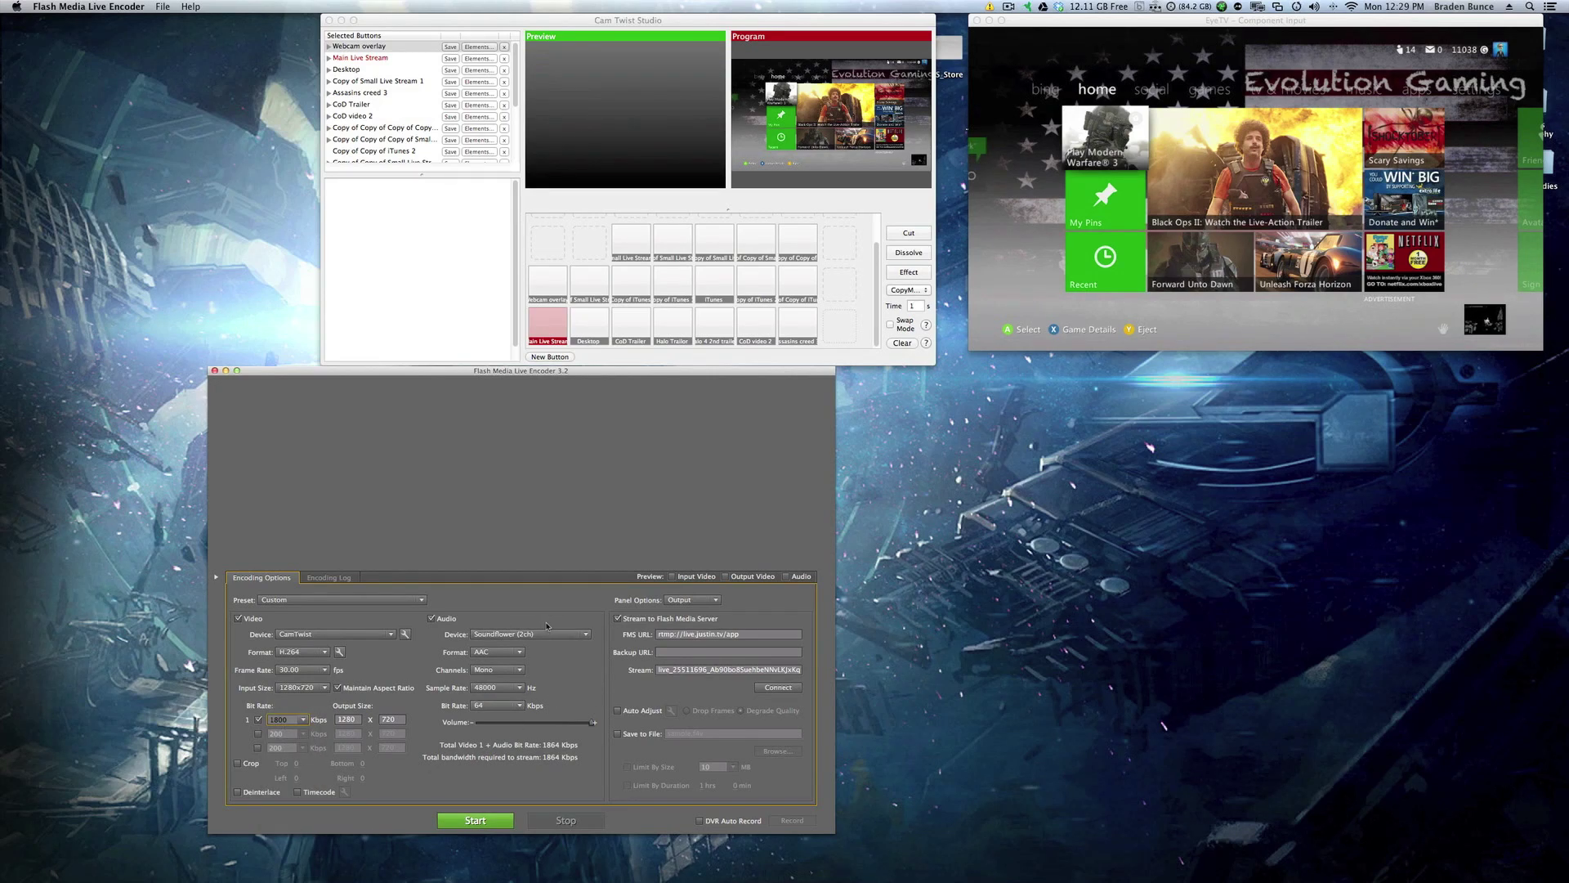
pyautogui.click(586, 636)
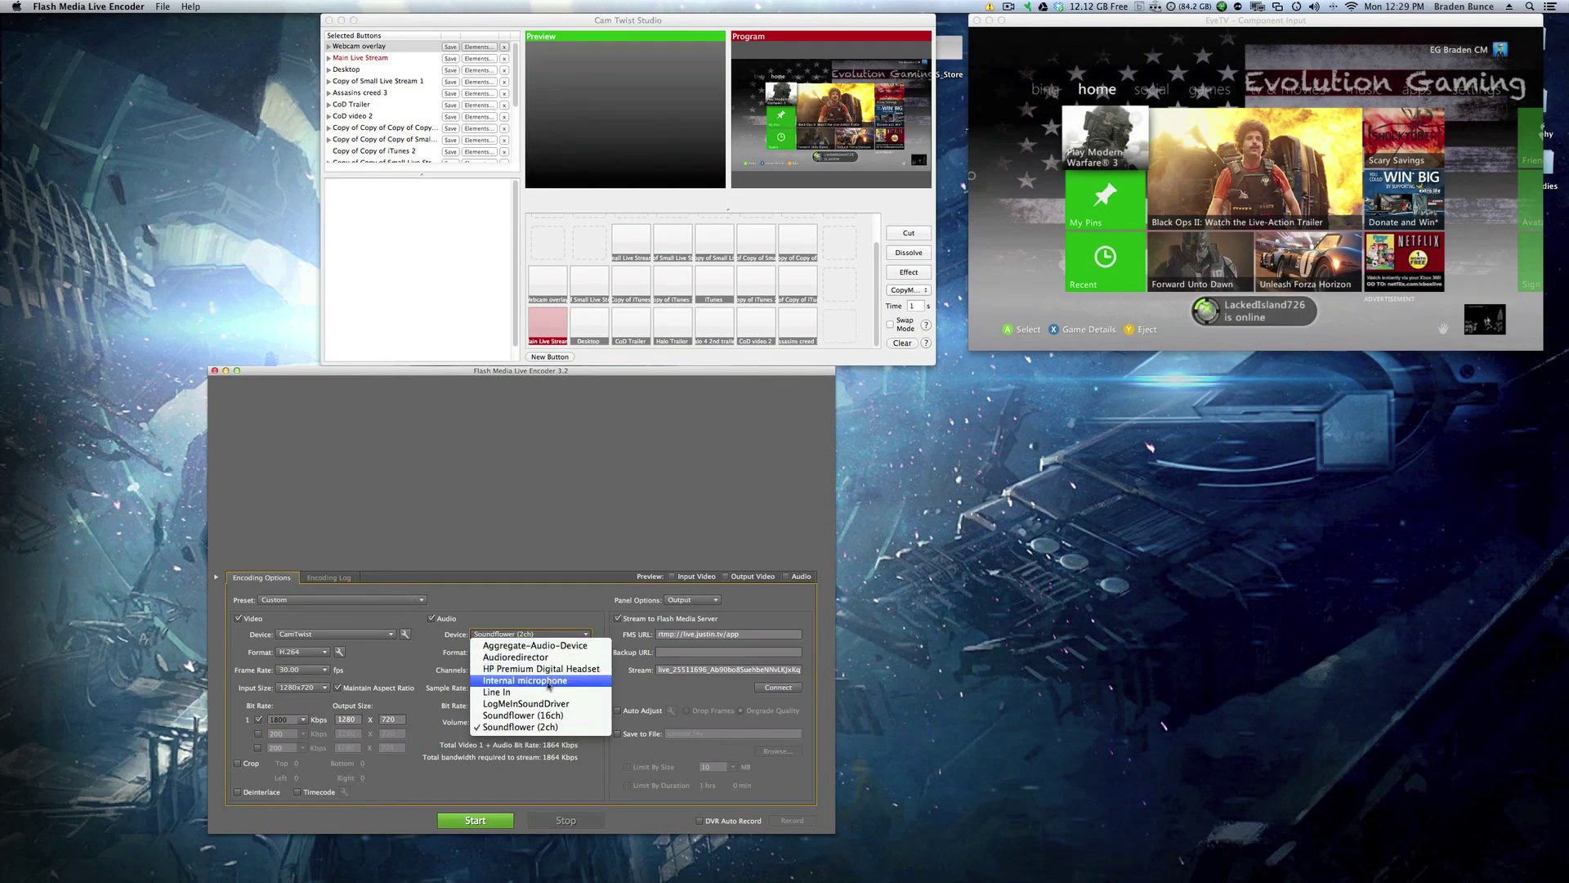
pyautogui.click(553, 727)
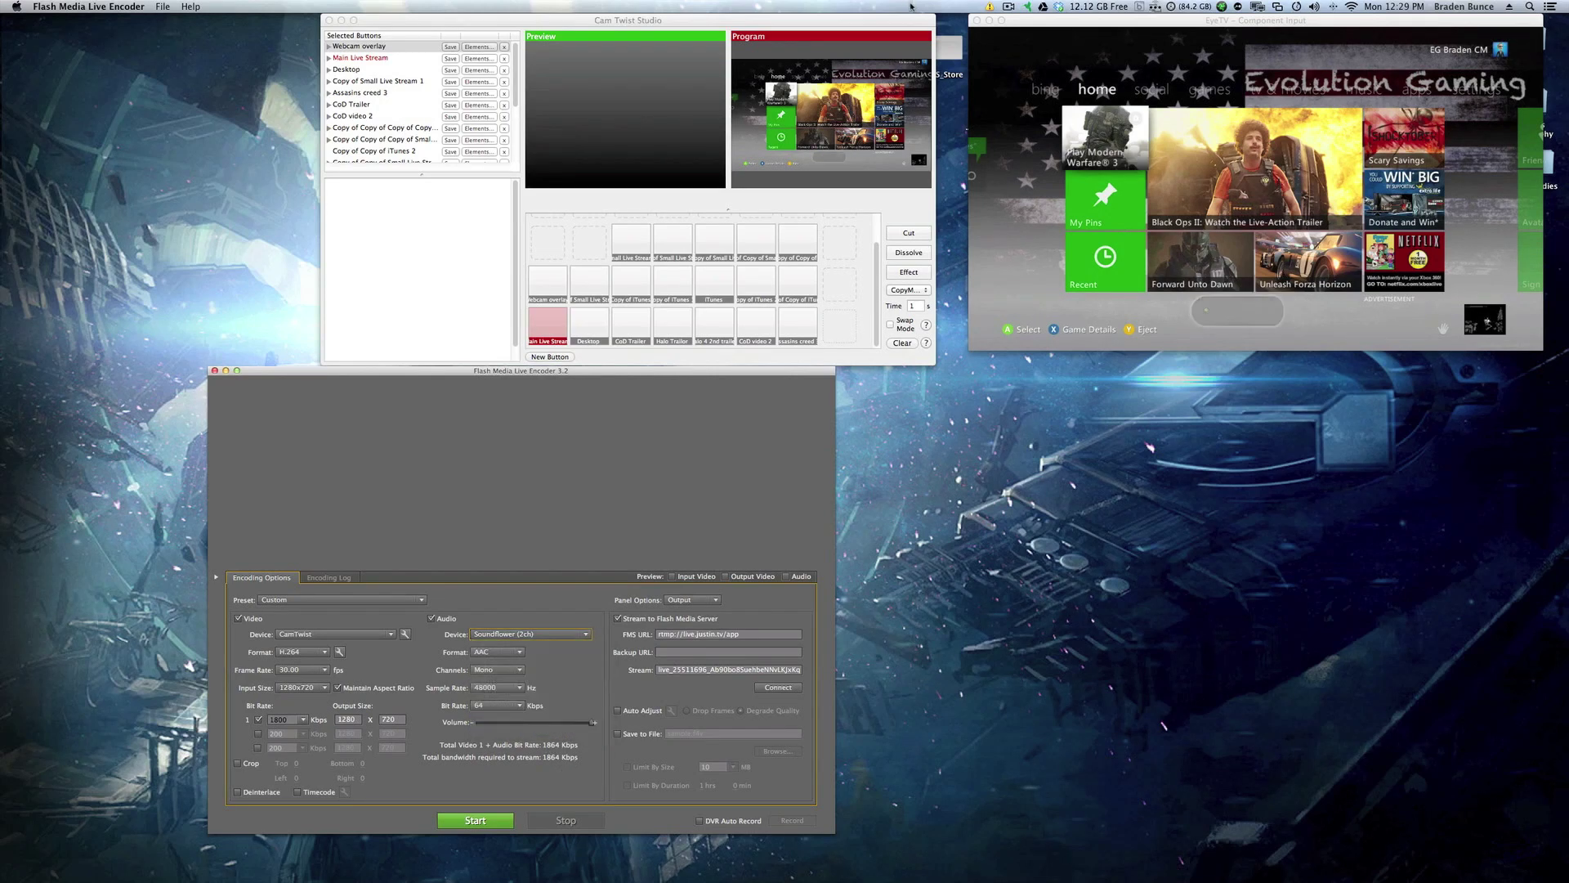
# Launch Soundflowerbed through a system search for "sound" and look over its Soundflower (2ch) and Soundflower (16ch) routing options.
pyautogui.press('super+space')
pyautogui.write('sound')
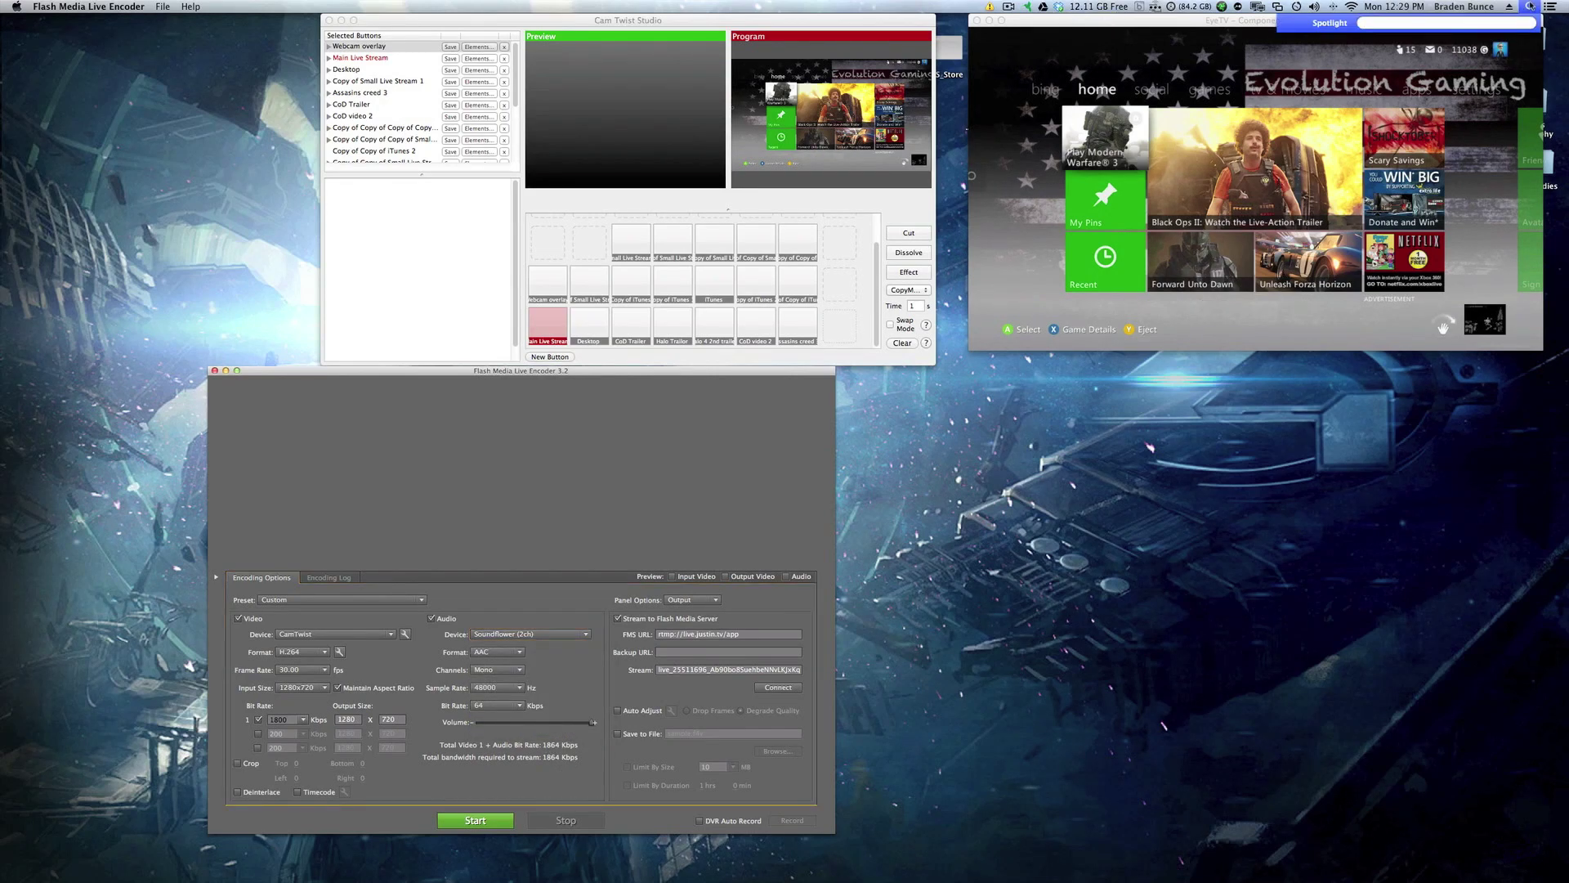
pyautogui.press('Return')
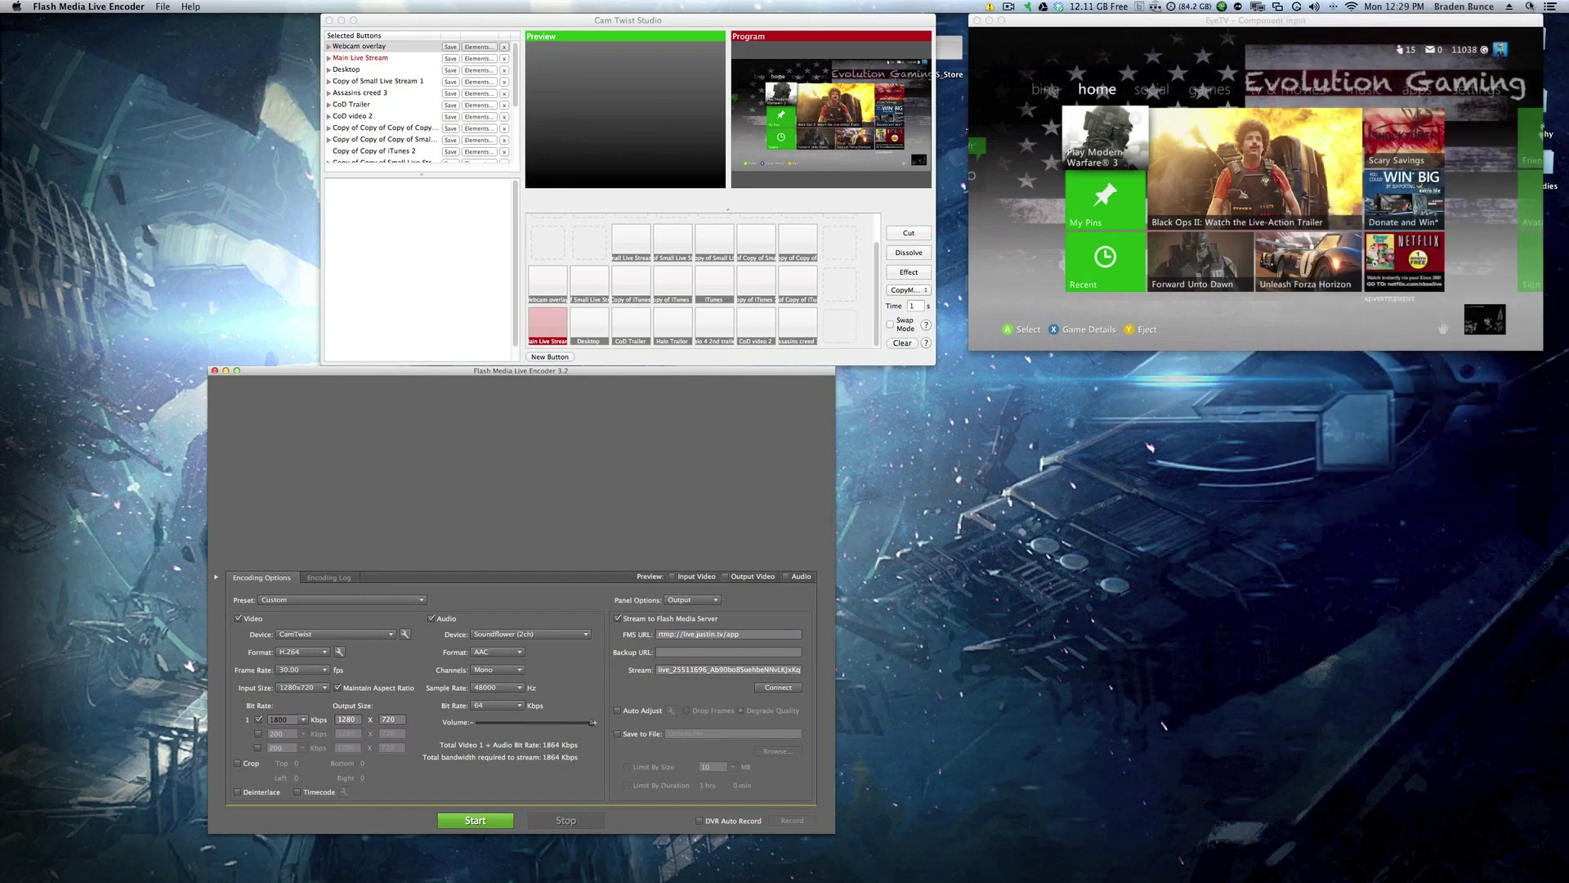
pyautogui.click(972, 6)
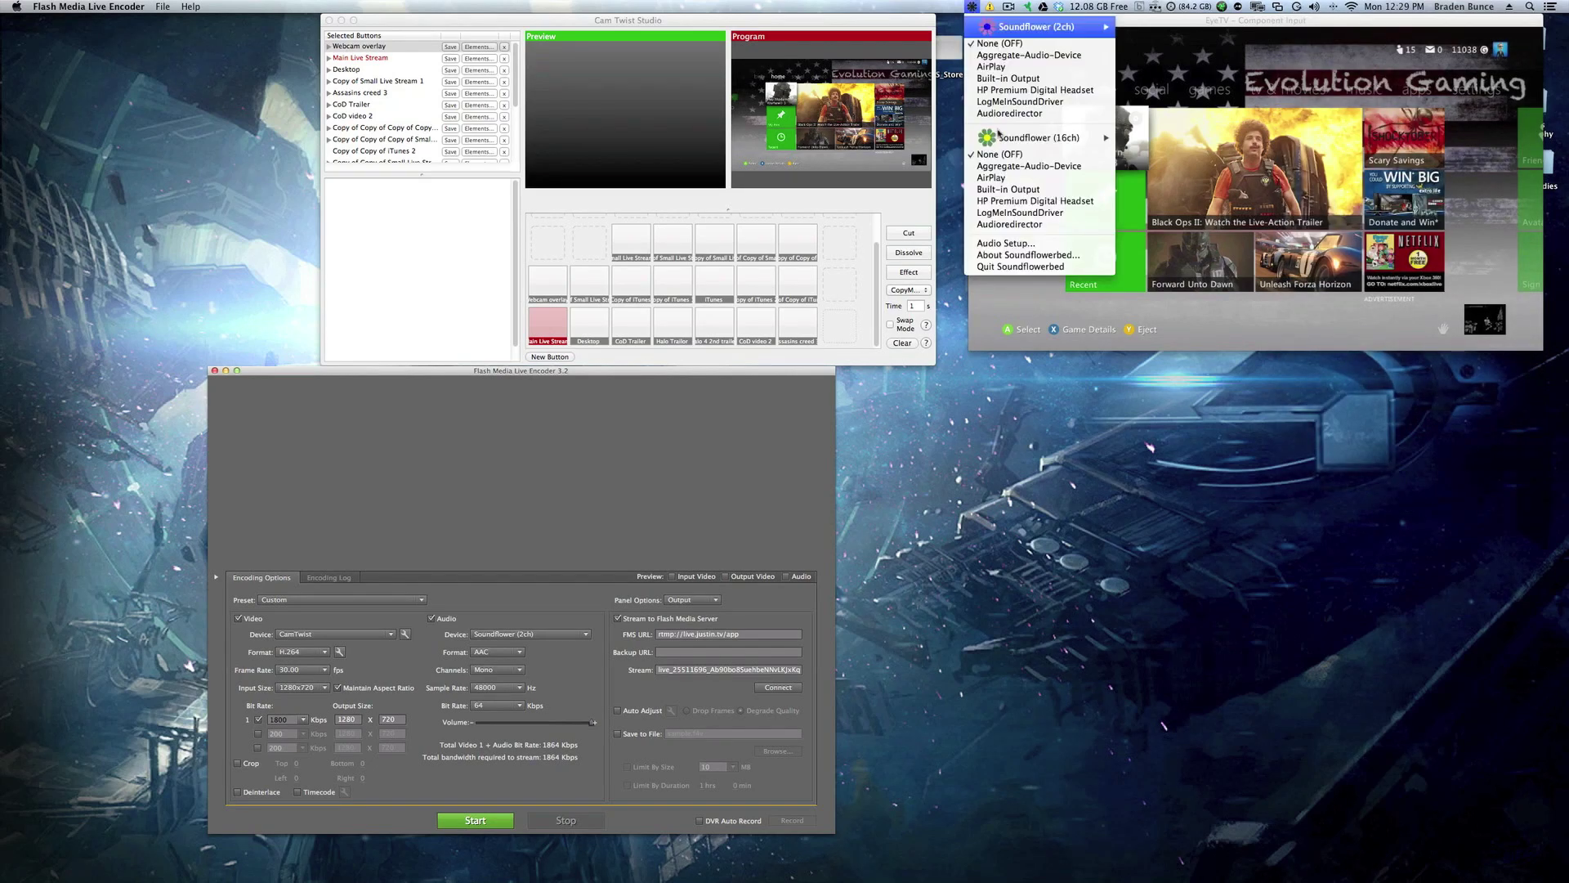
pyautogui.moveTo(1048, 39)
pyautogui.moveTo(1041, 139)
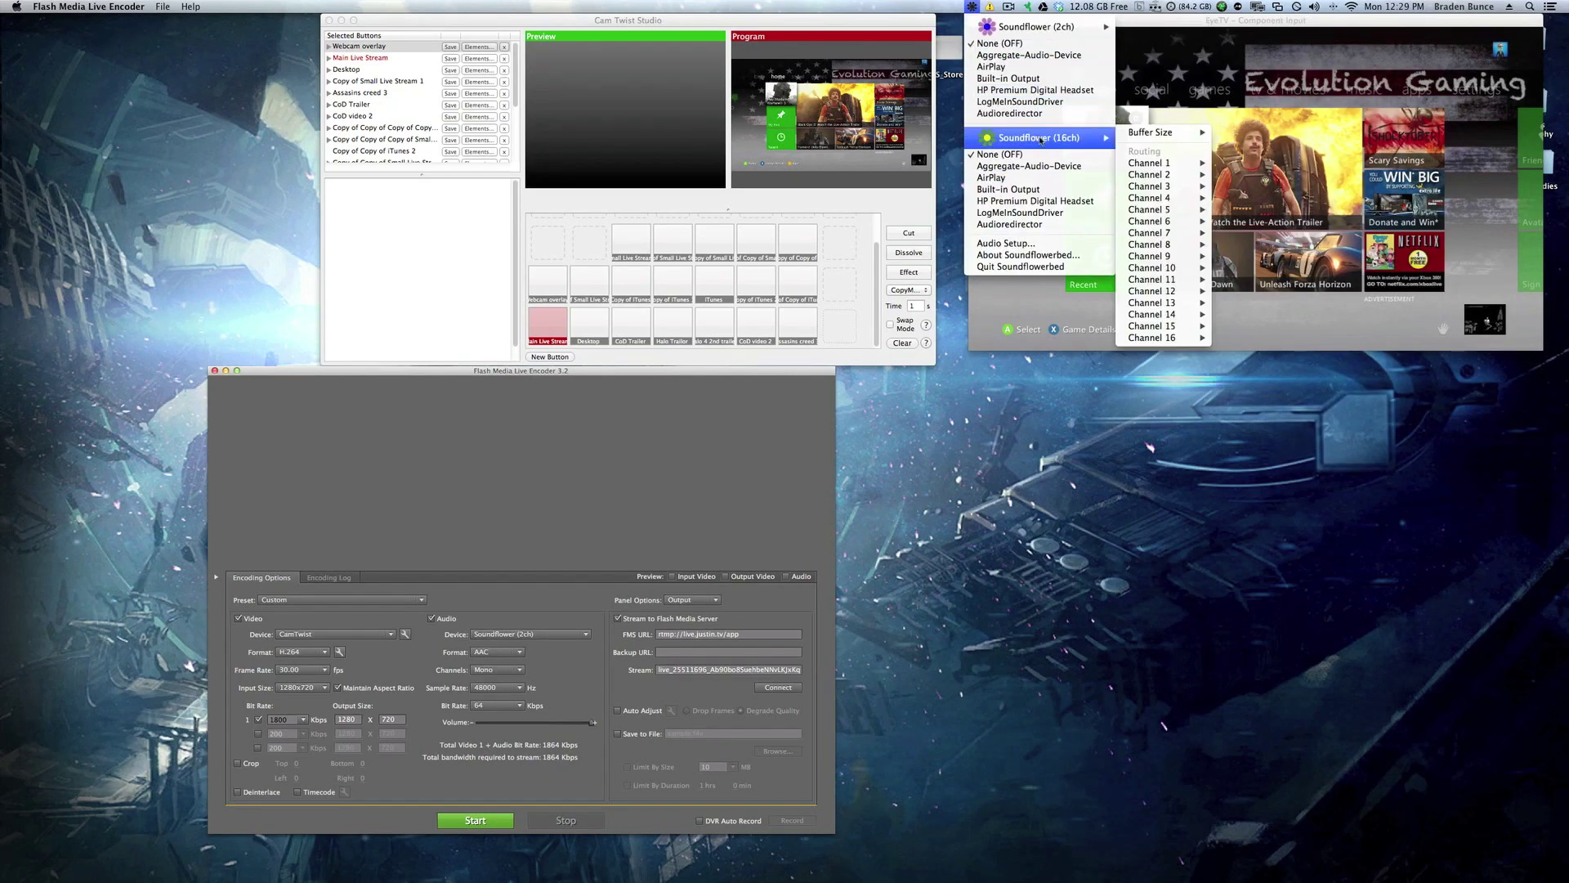
pyautogui.click(972, 141)
# Check the audio output in the EyeTV sound preferences and close the preferences.
pyautogui.click(79, 6)
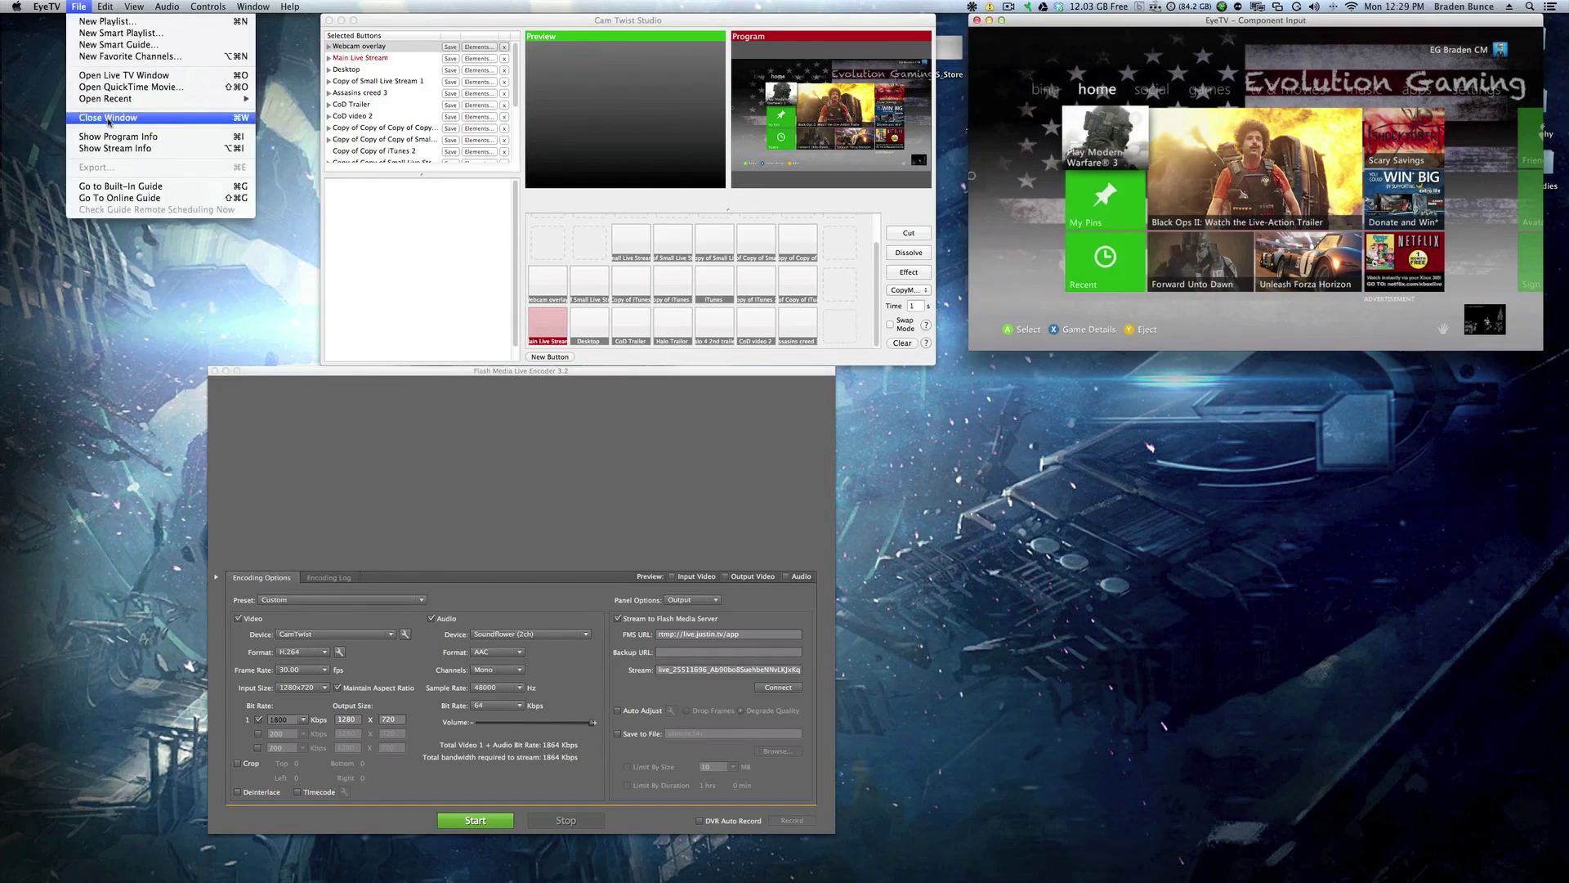
pyautogui.moveTo(47, 6)
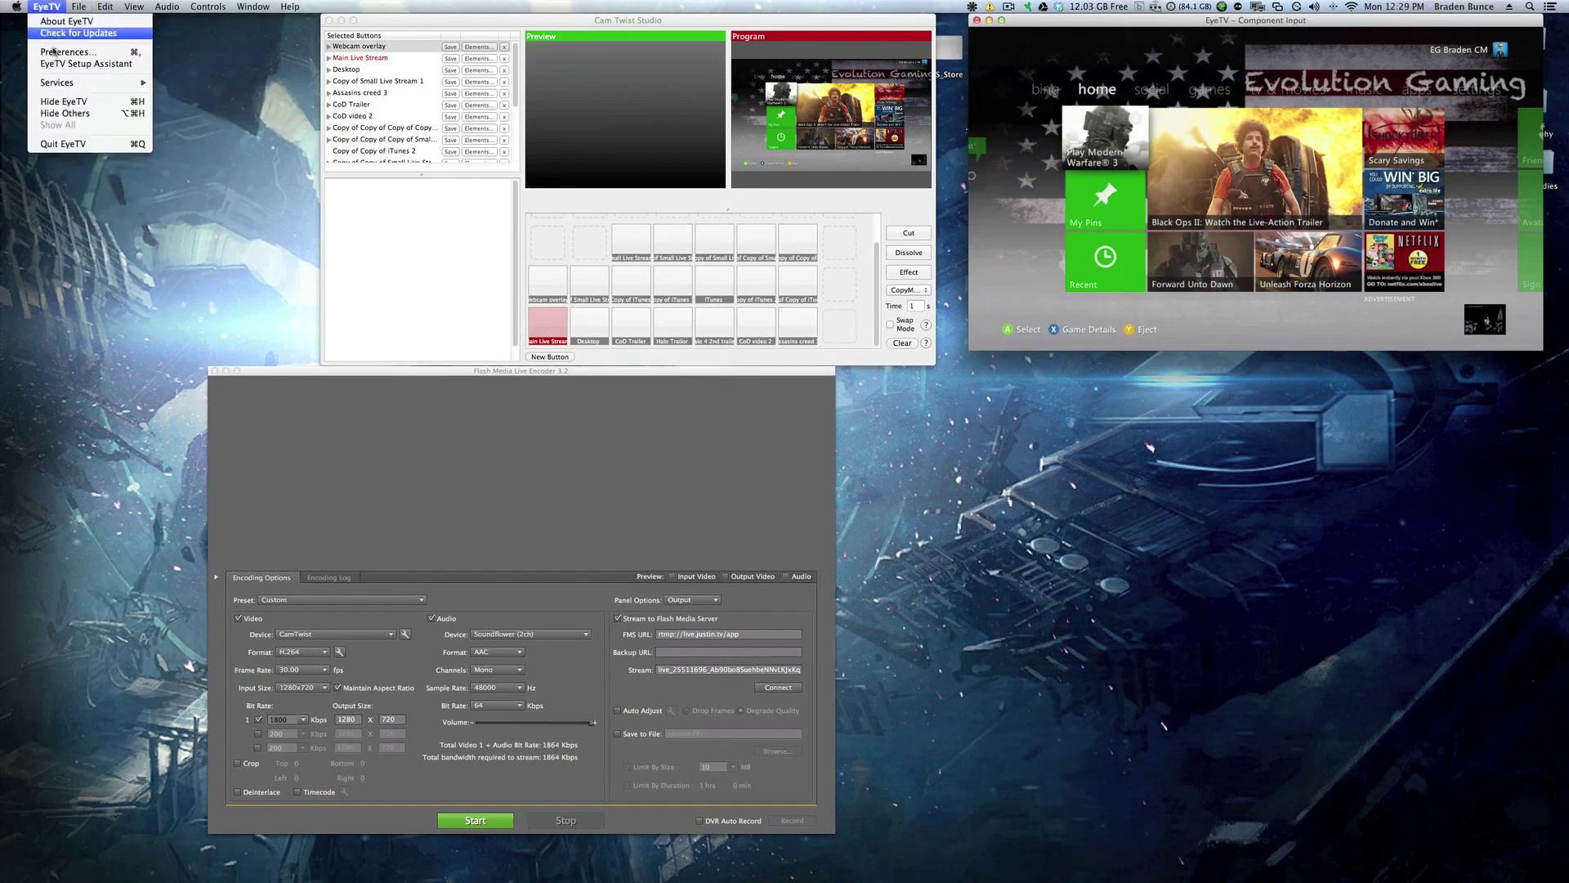
pyautogui.click(54, 52)
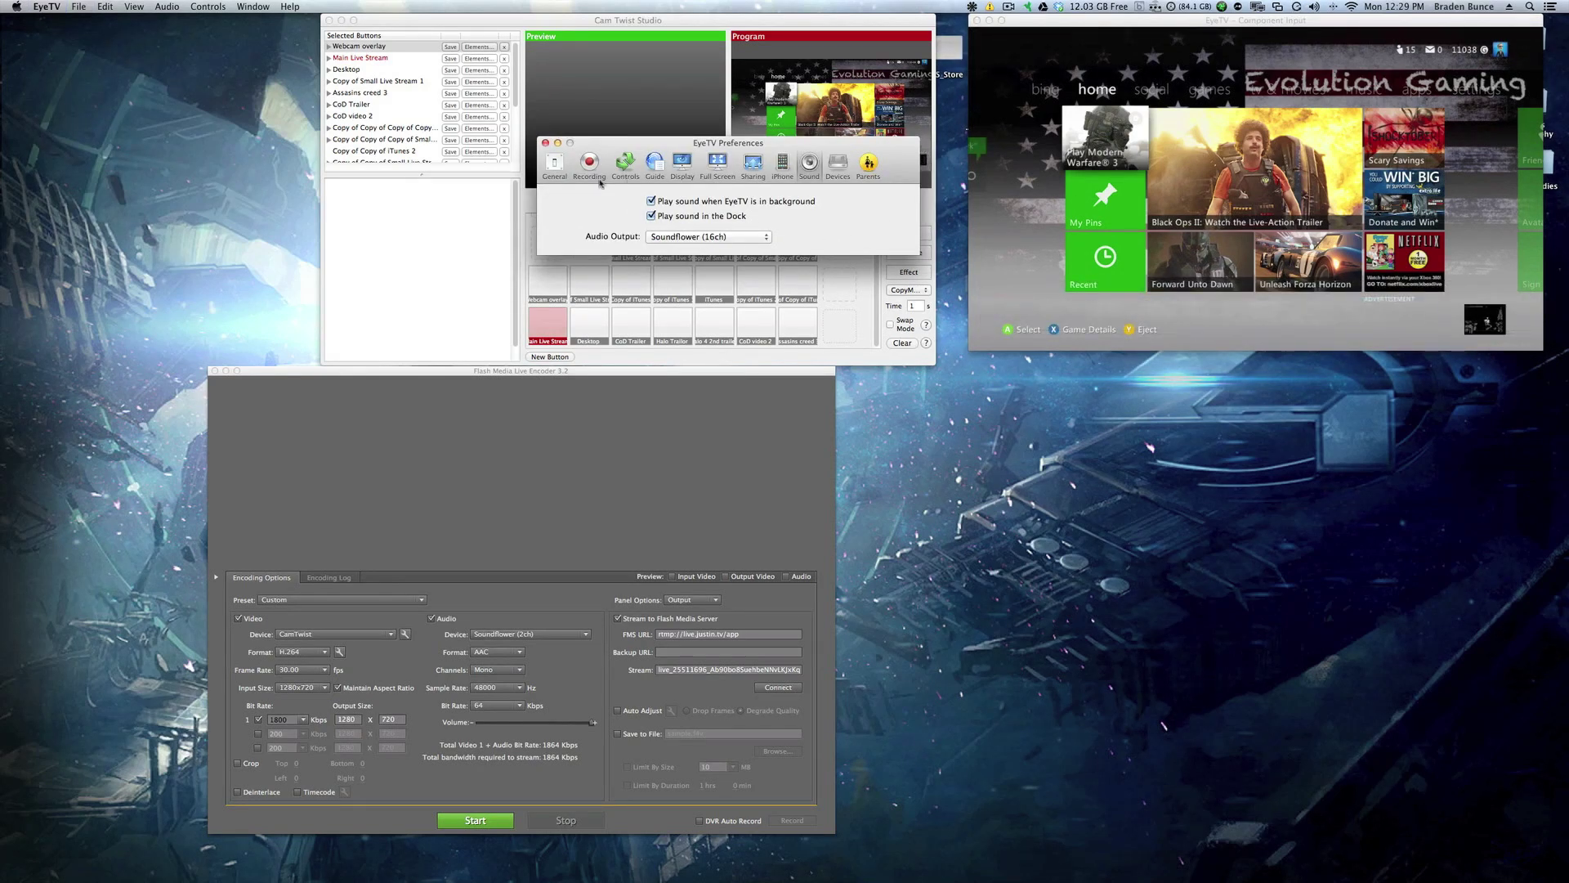
pyautogui.click(546, 143)
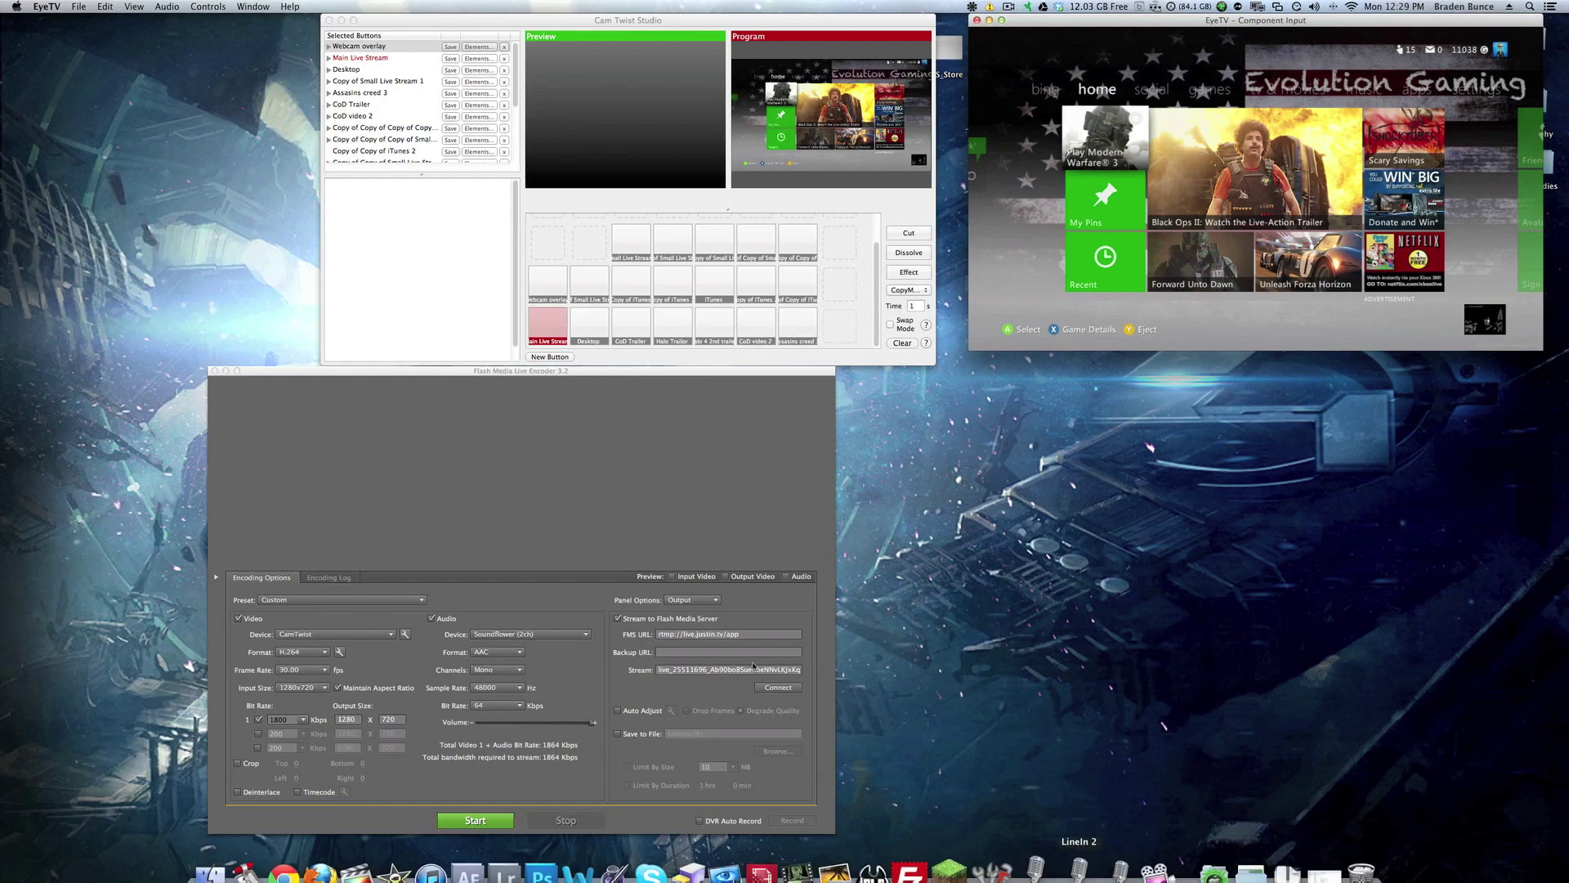
# Switch back to Flash Media Live Encoder and review the audio format choices, leaving the format on AAC.
pyautogui.click(560, 607)
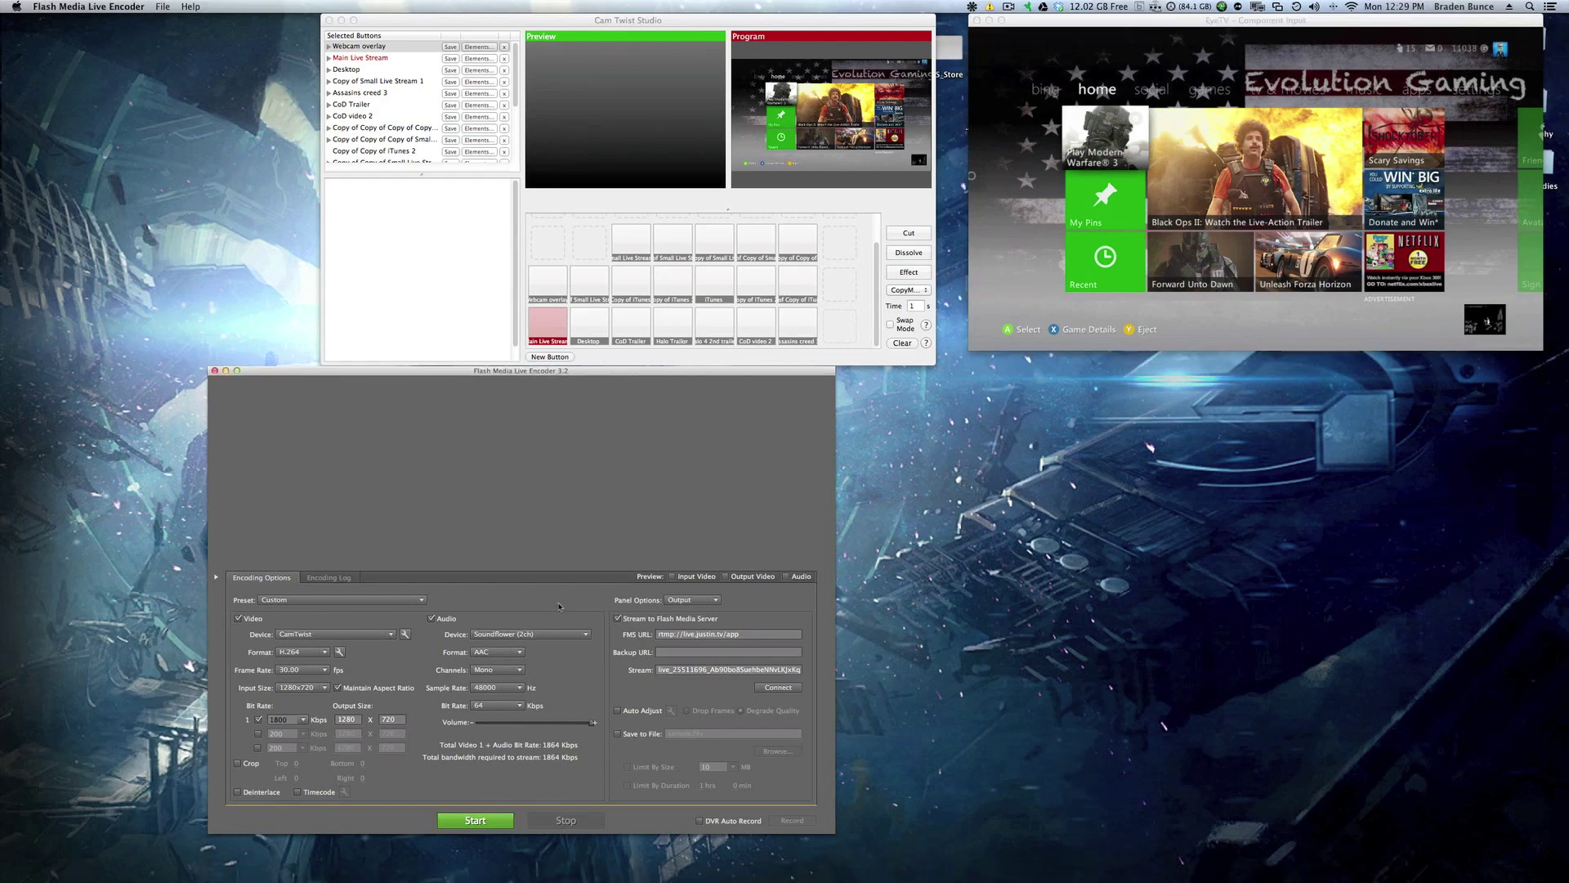
pyautogui.click(497, 651)
pyautogui.click(553, 669)
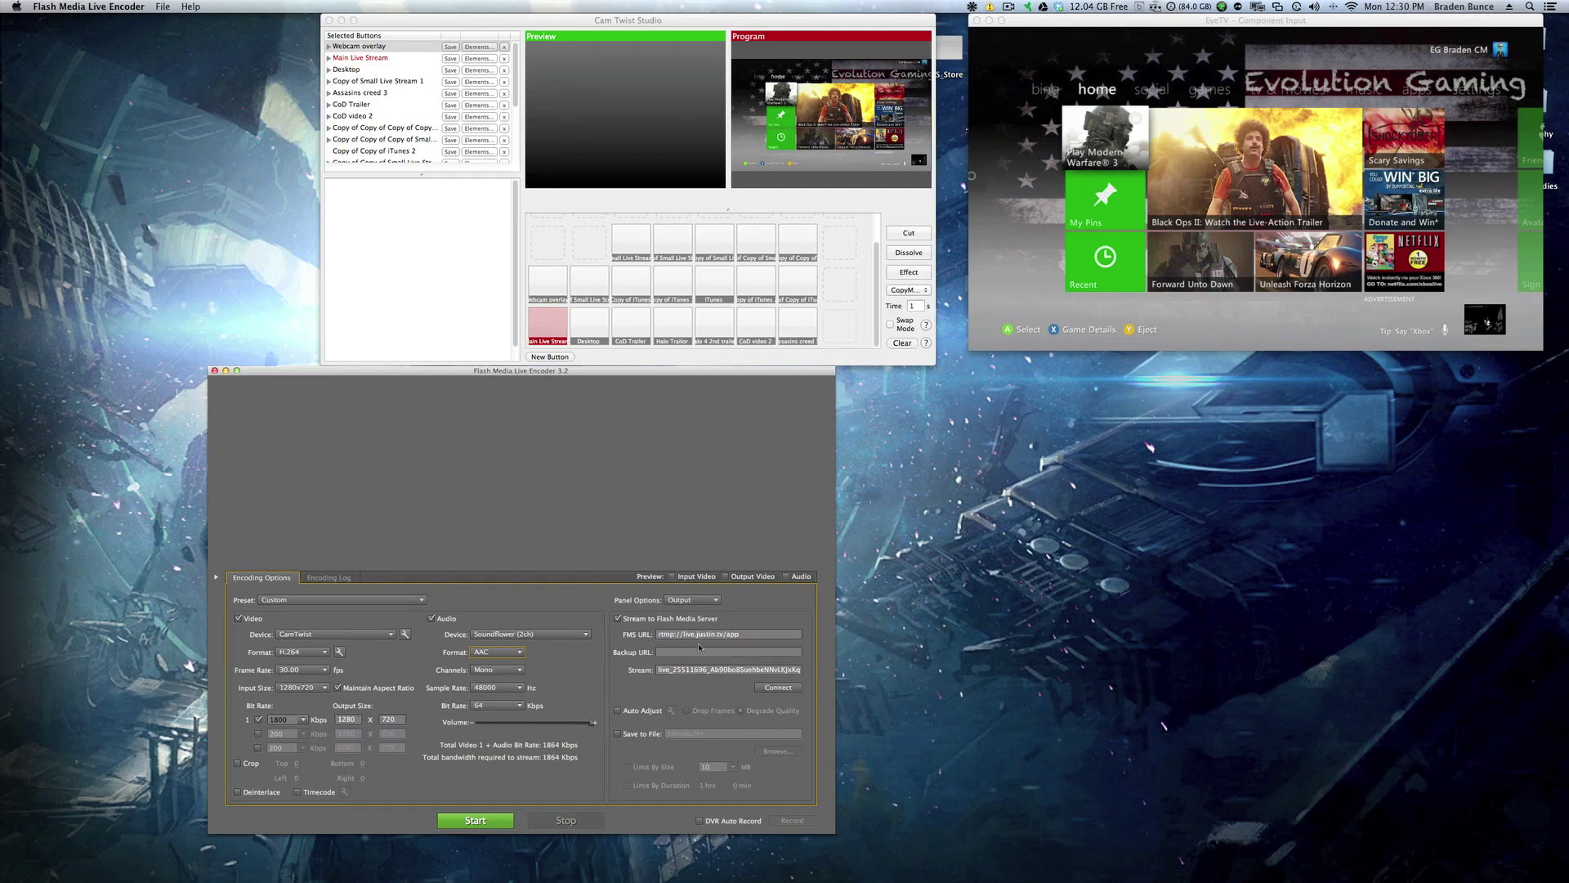
# Copy and clear the stream key, paste it back into the Stream field, and stop the running test stream.
pyautogui.doubleClick(717, 670)
pyautogui.press('super+c')
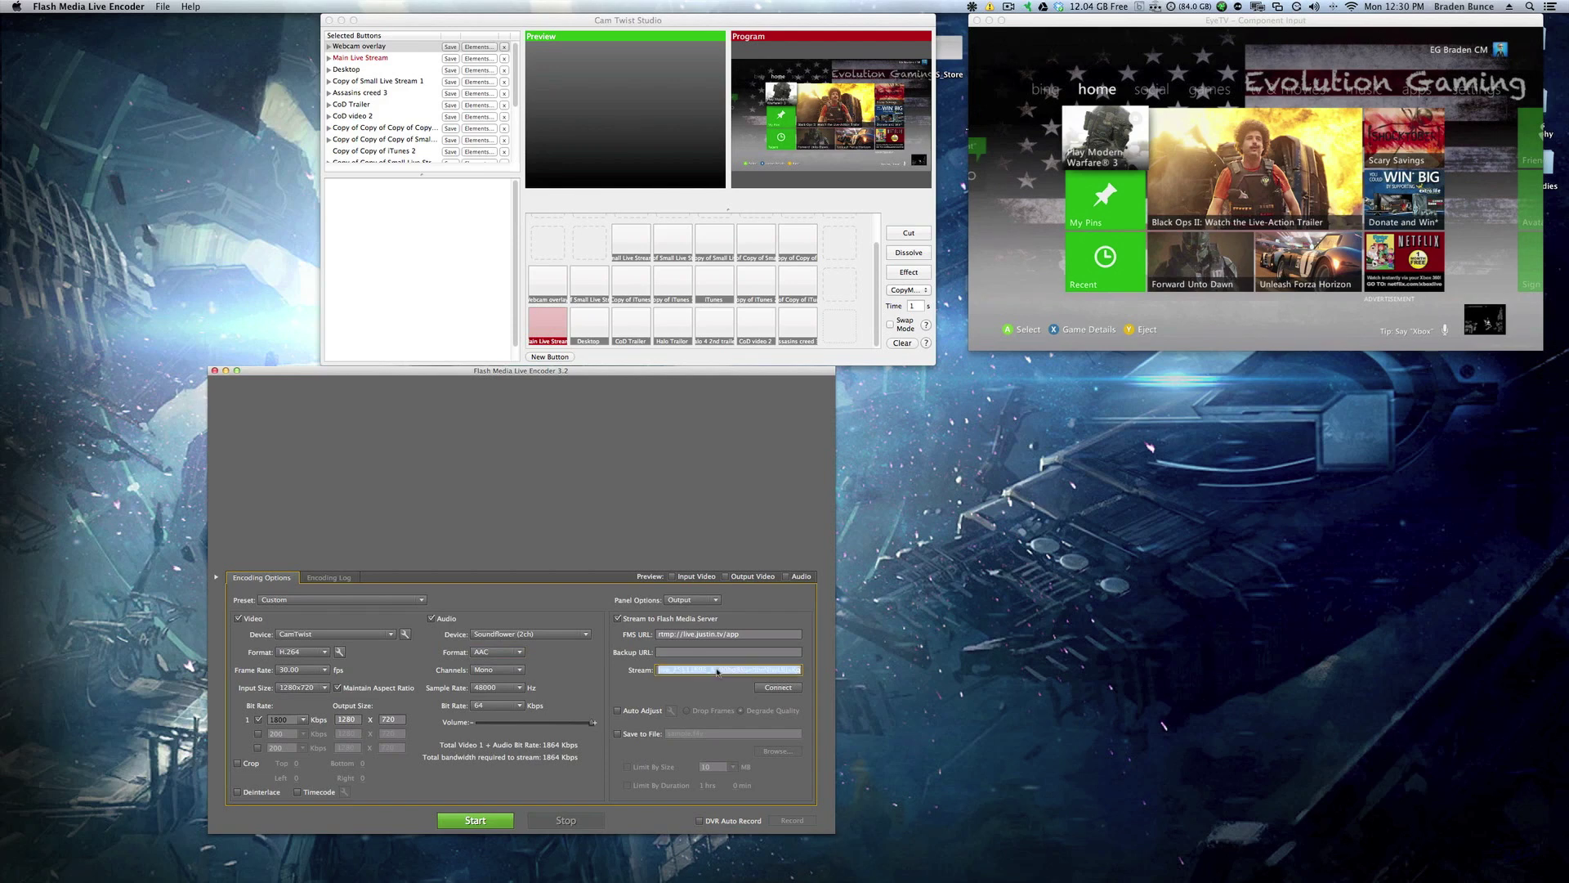
pyautogui.press('BackSpace')
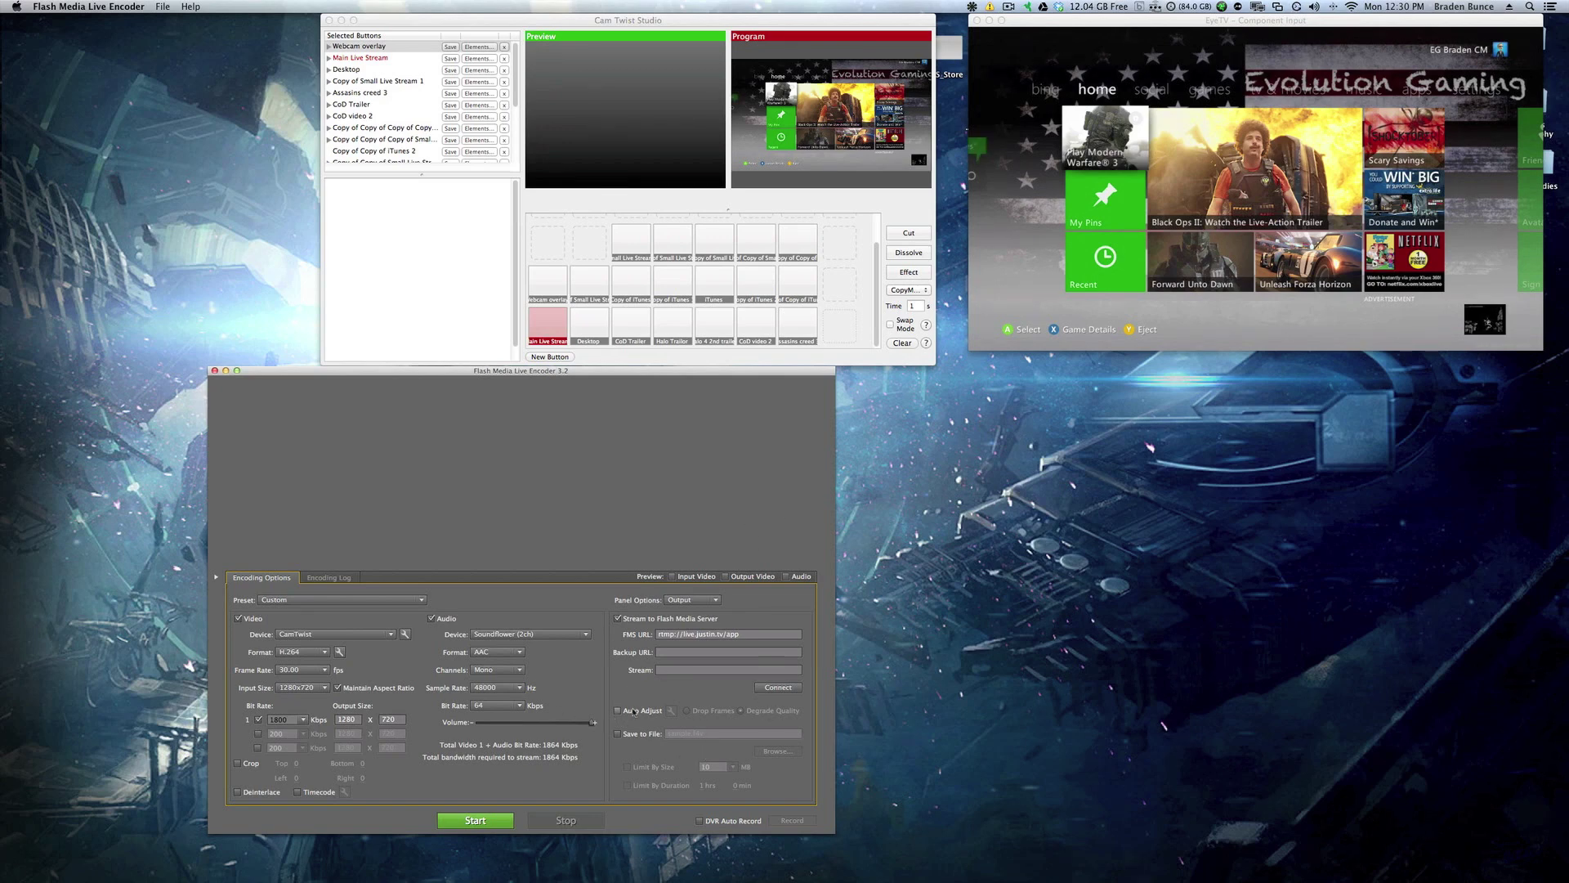
pyautogui.click(736, 670)
pyautogui.press('super+v')
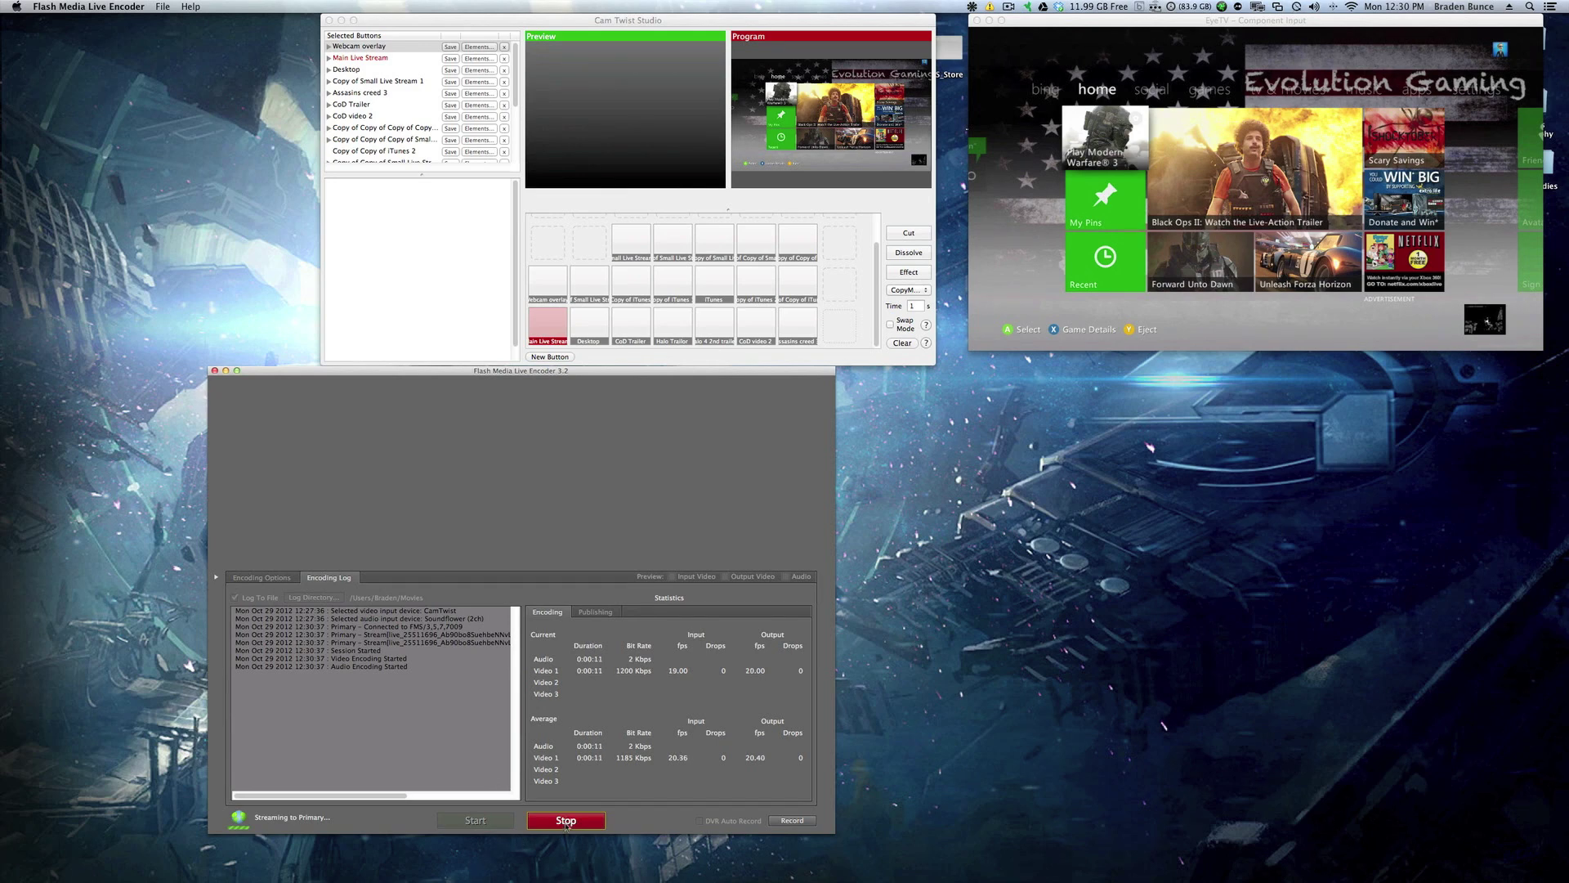
pyautogui.click(565, 822)
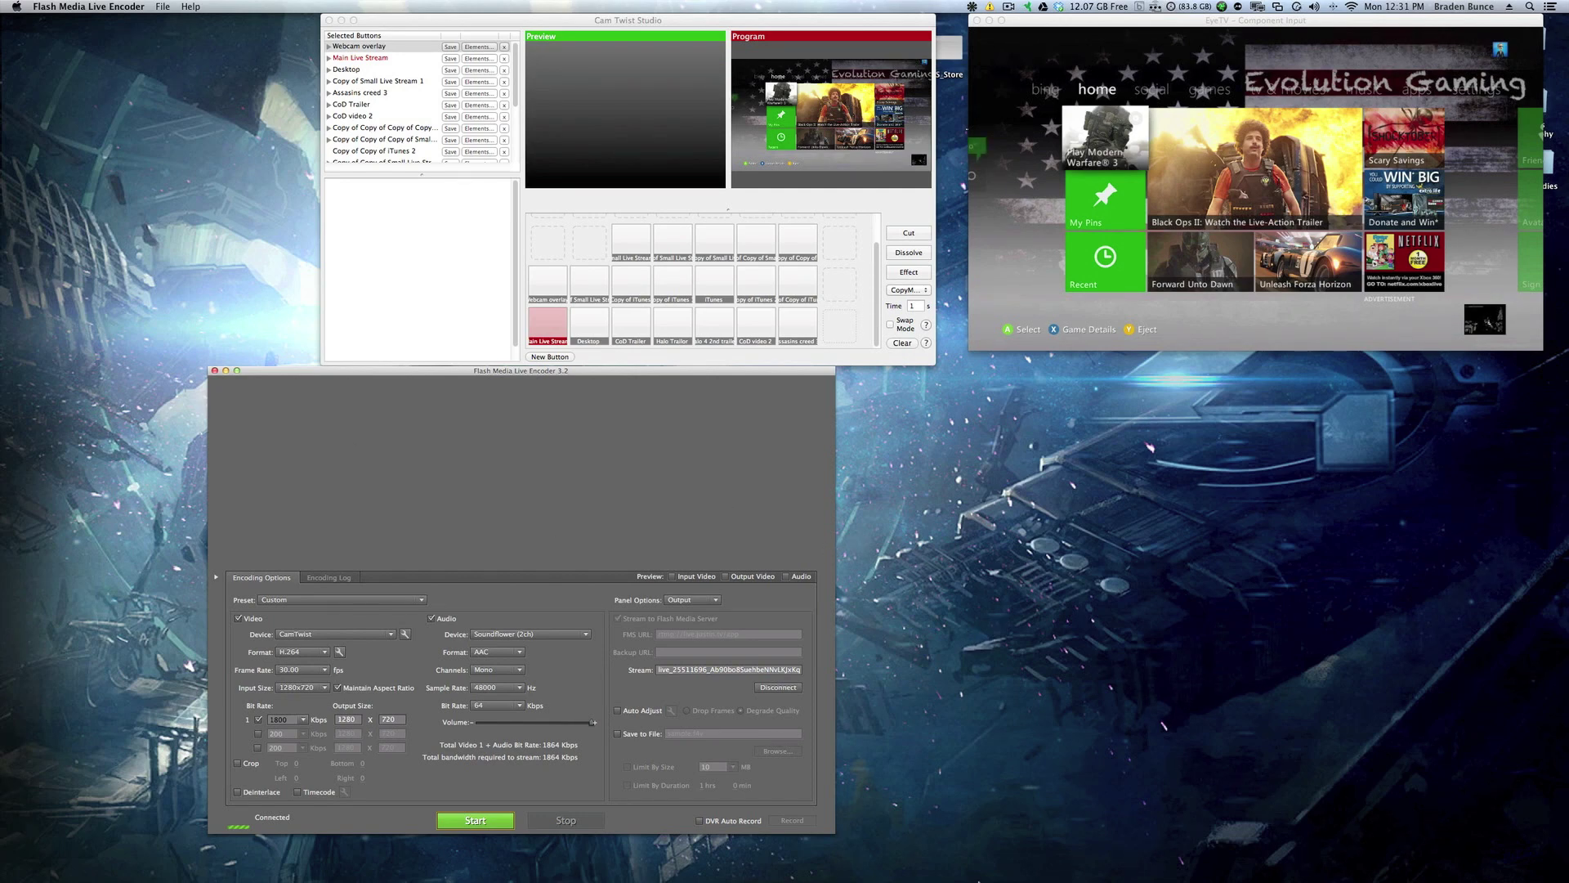
# Open three LineIn windows and spread them out below the EyeTV window so none overlap.
pyautogui.moveTo(956, 875)
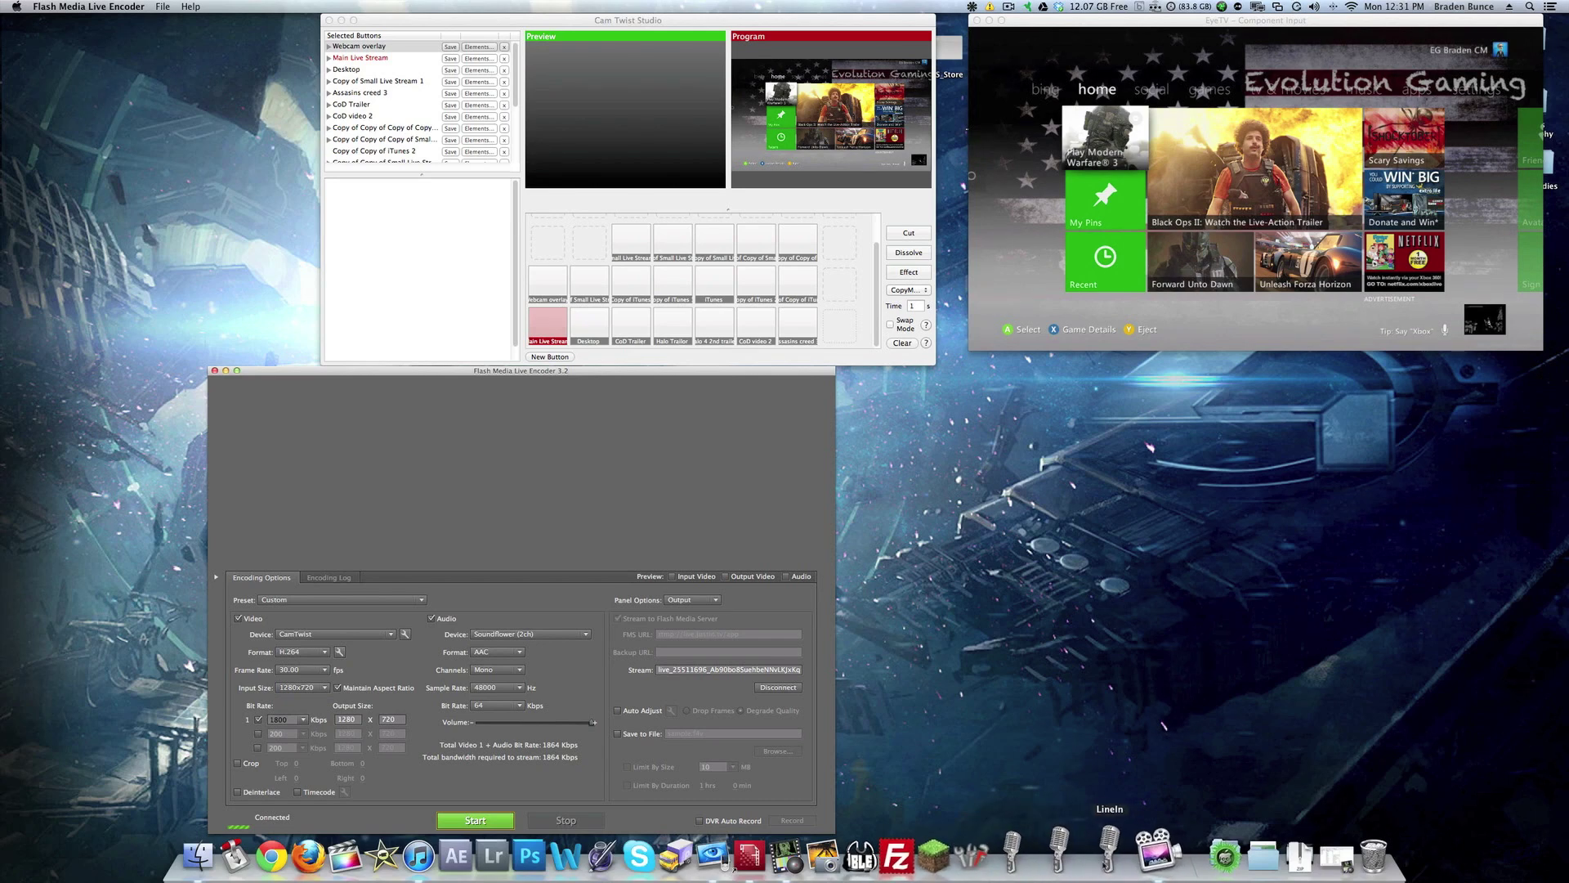
pyautogui.click(1108, 866)
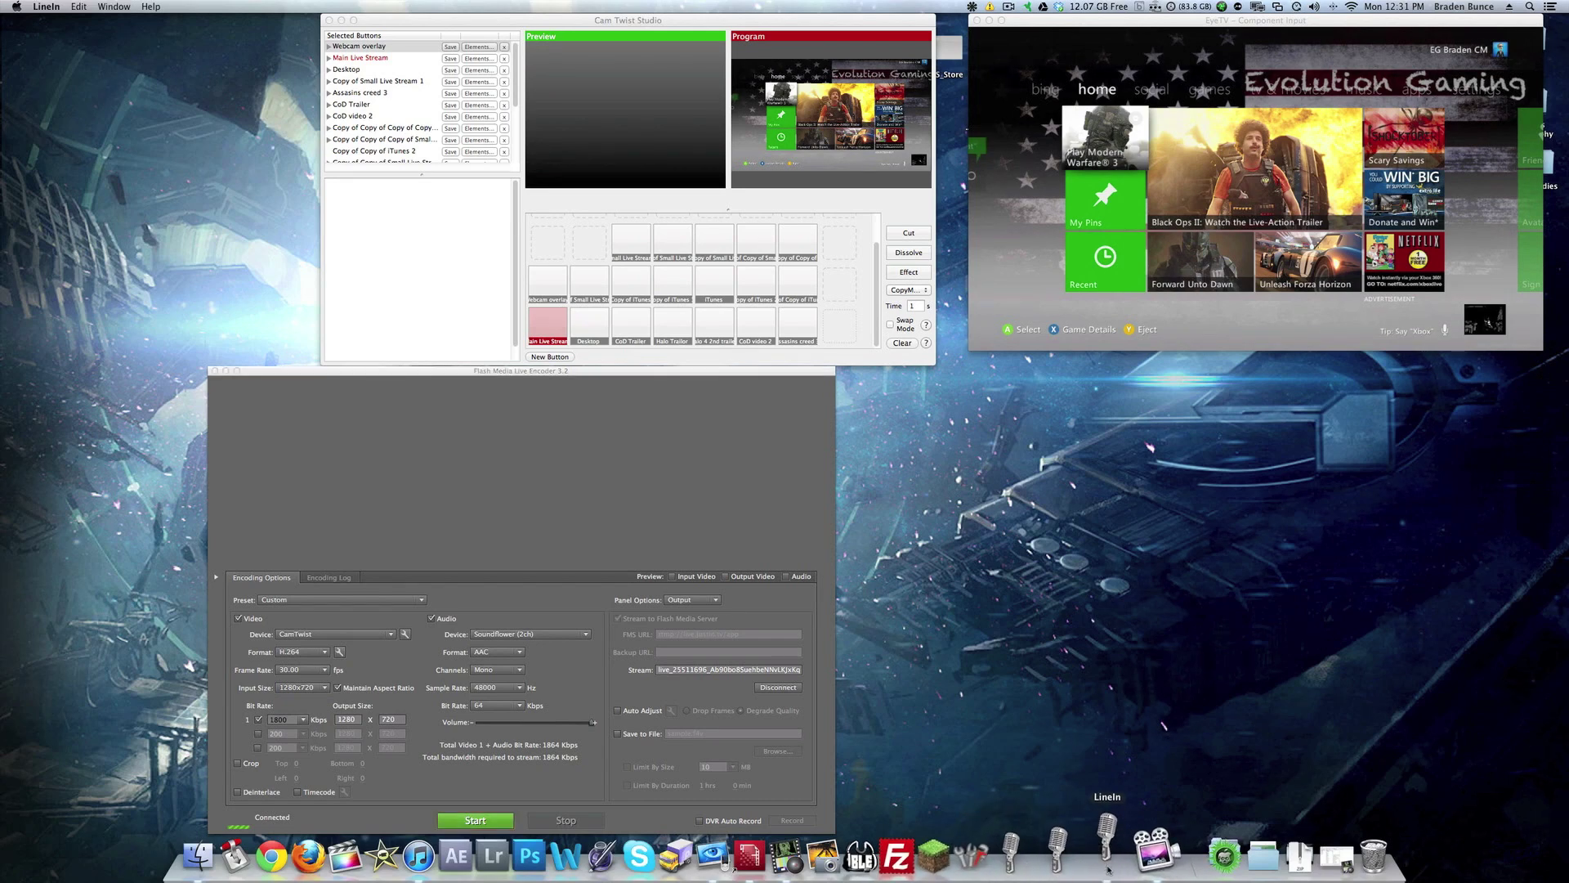
pyautogui.moveTo(1339, 214); pyautogui.dragTo(970, 430)
pyautogui.moveTo(1038, 876)
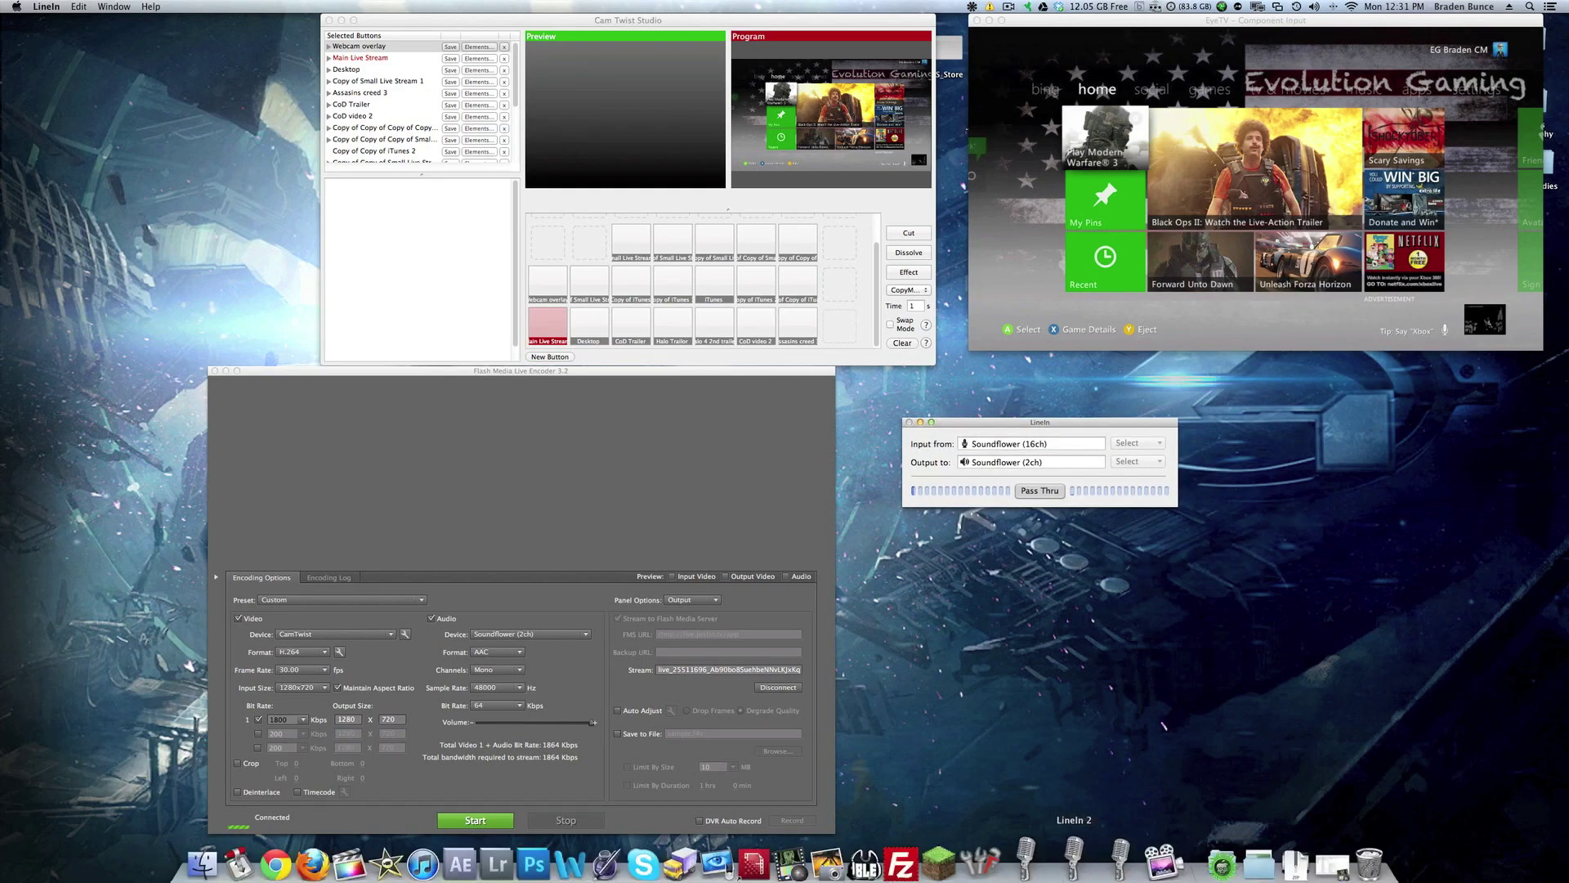
pyautogui.click(1036, 870)
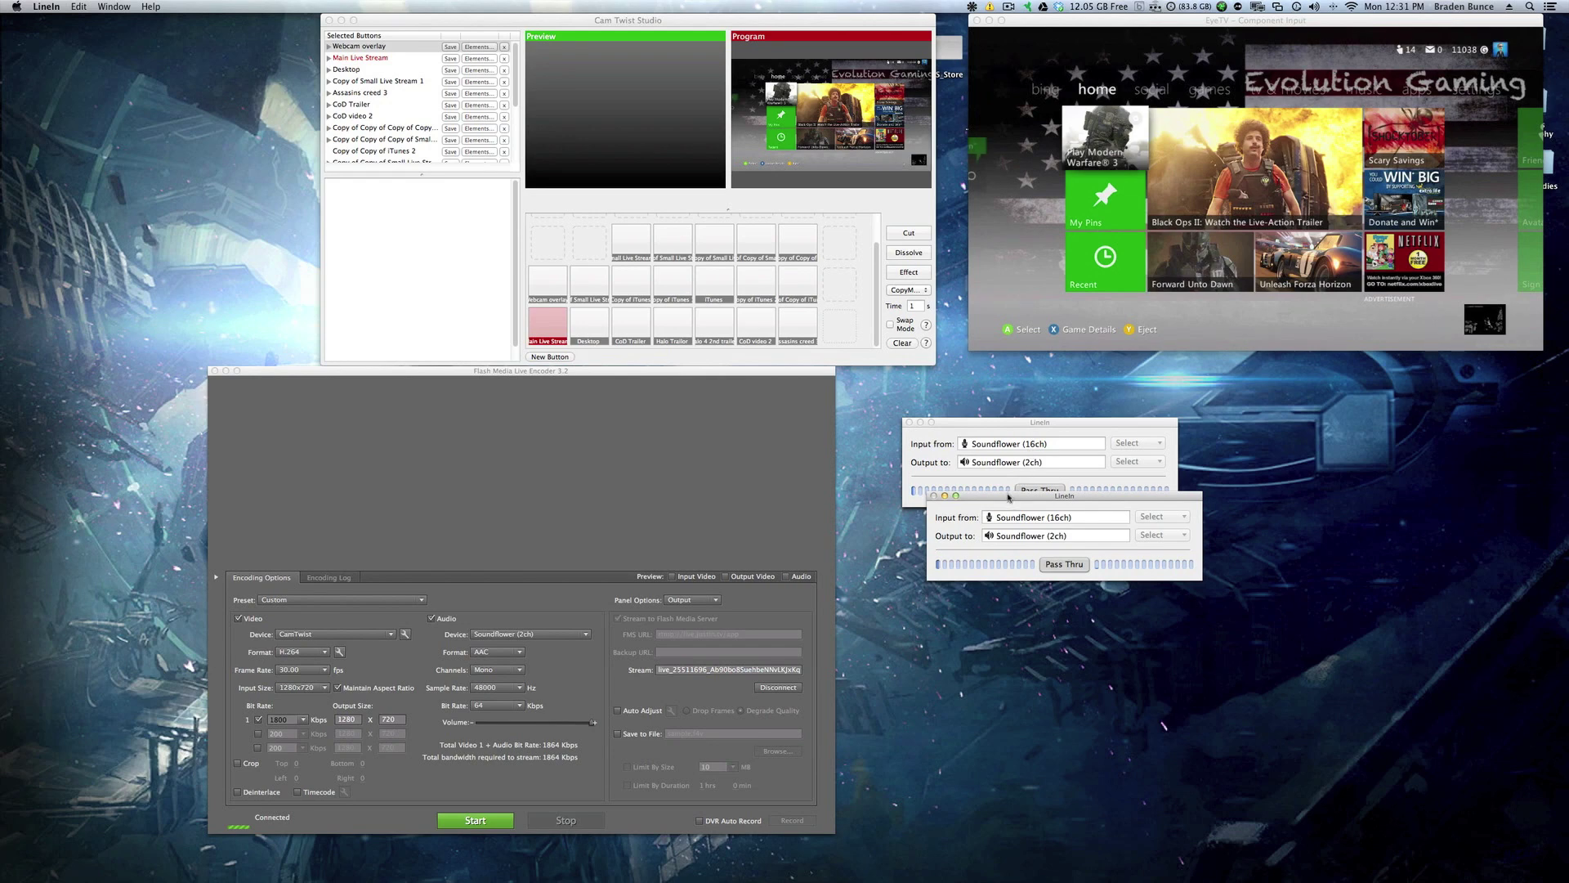
pyautogui.moveTo(1001, 419); pyautogui.dragTo(1281, 434)
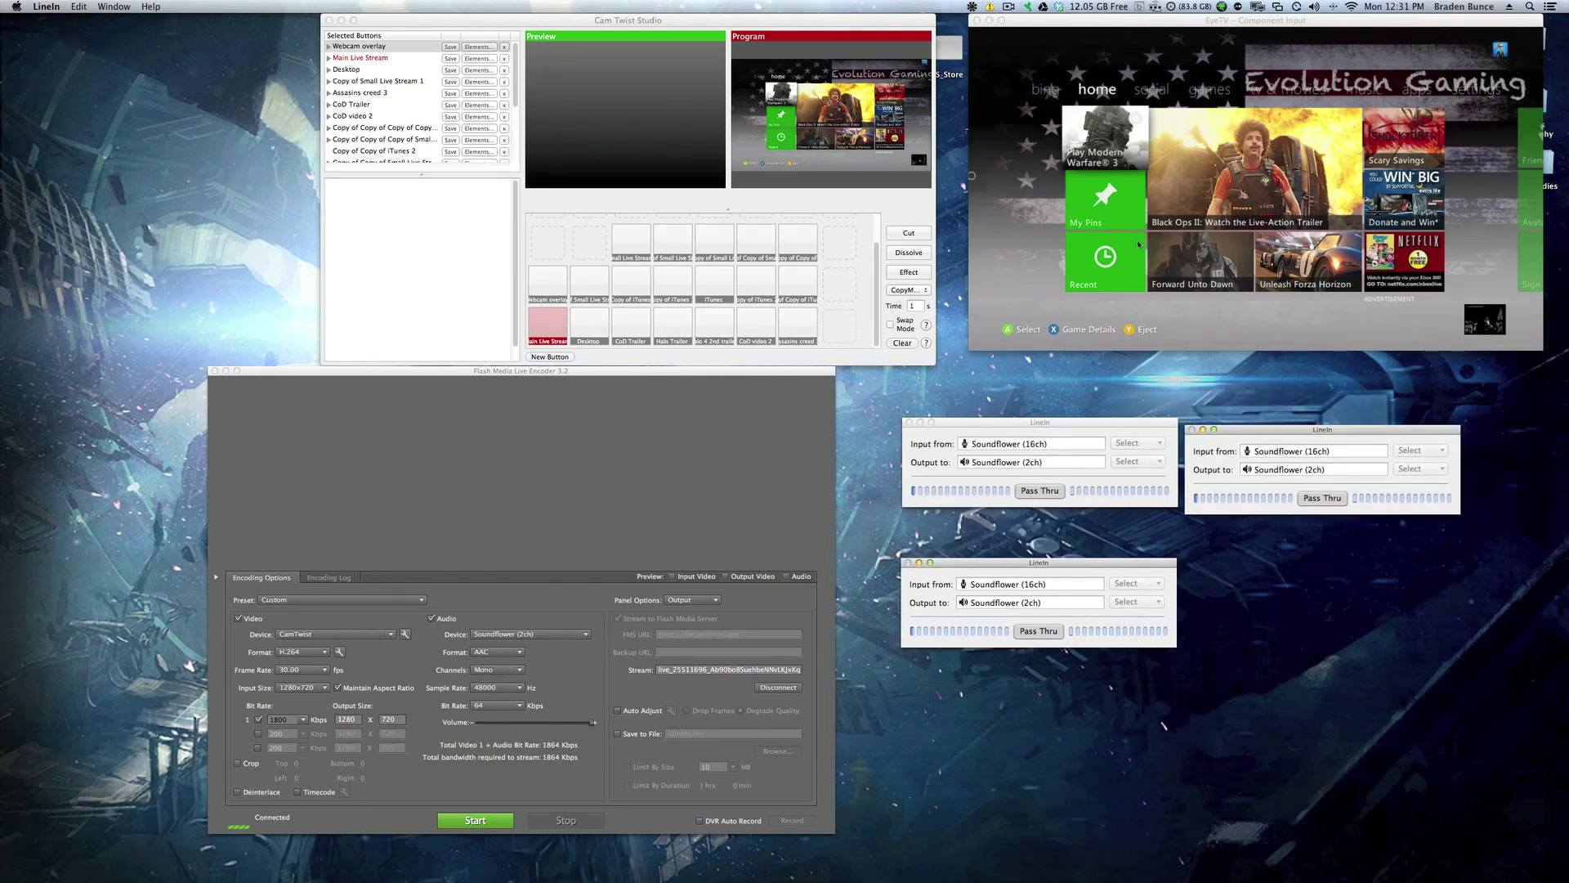
# Reposition the first LineIn window just below EyeTV and set its output to Soundflower (2ch), keeping Soundflower (16ch) as its input.
pyautogui.moveTo(1080, 424); pyautogui.dragTo(1072, 405)
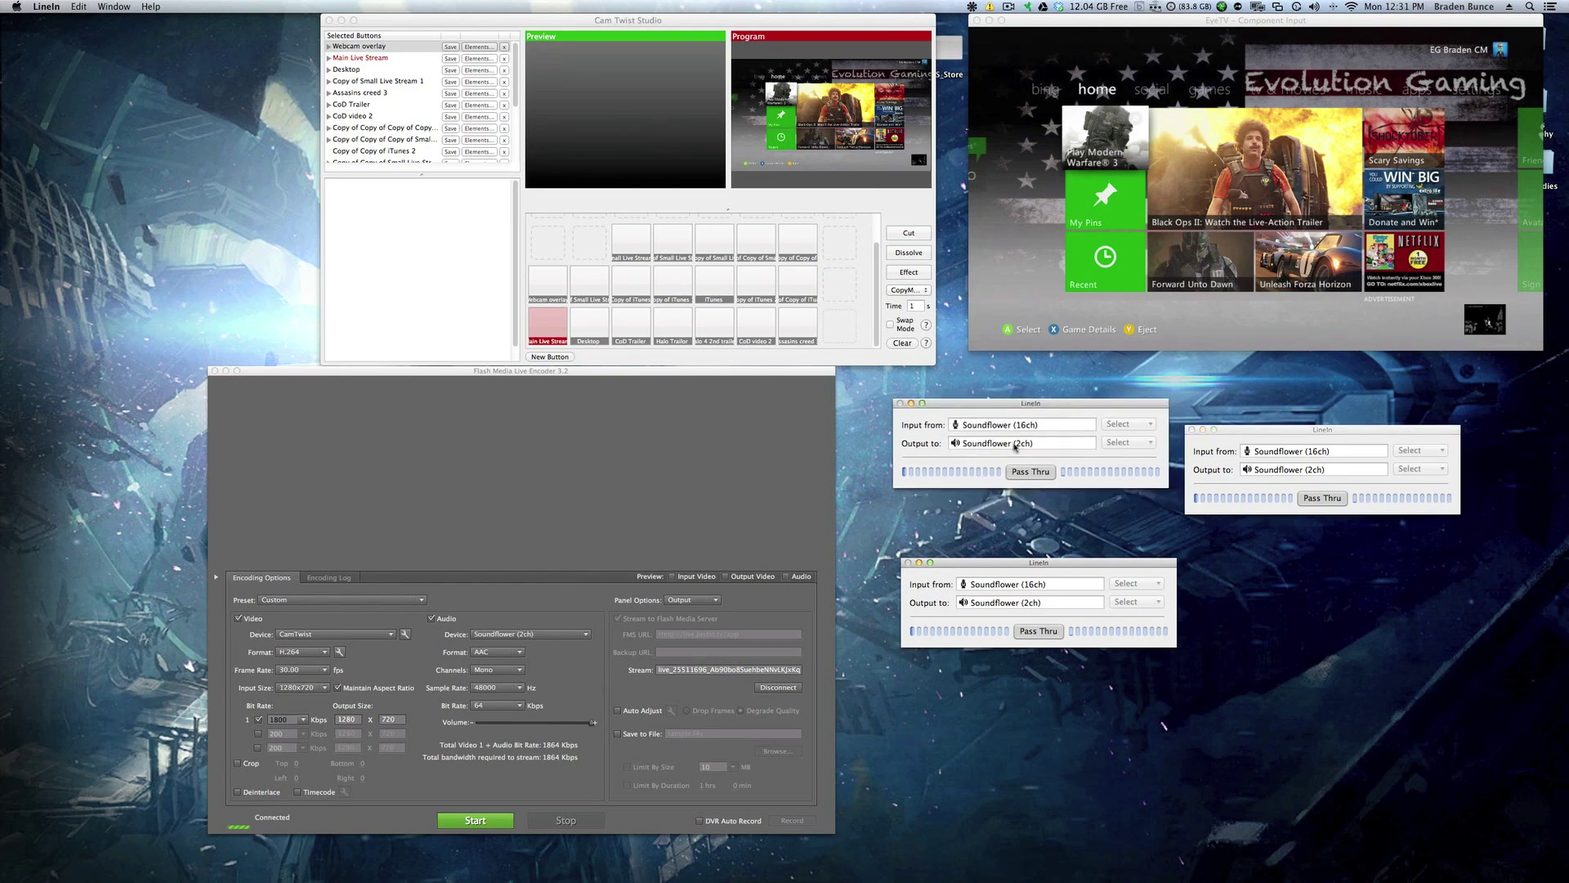
pyautogui.click(1126, 424)
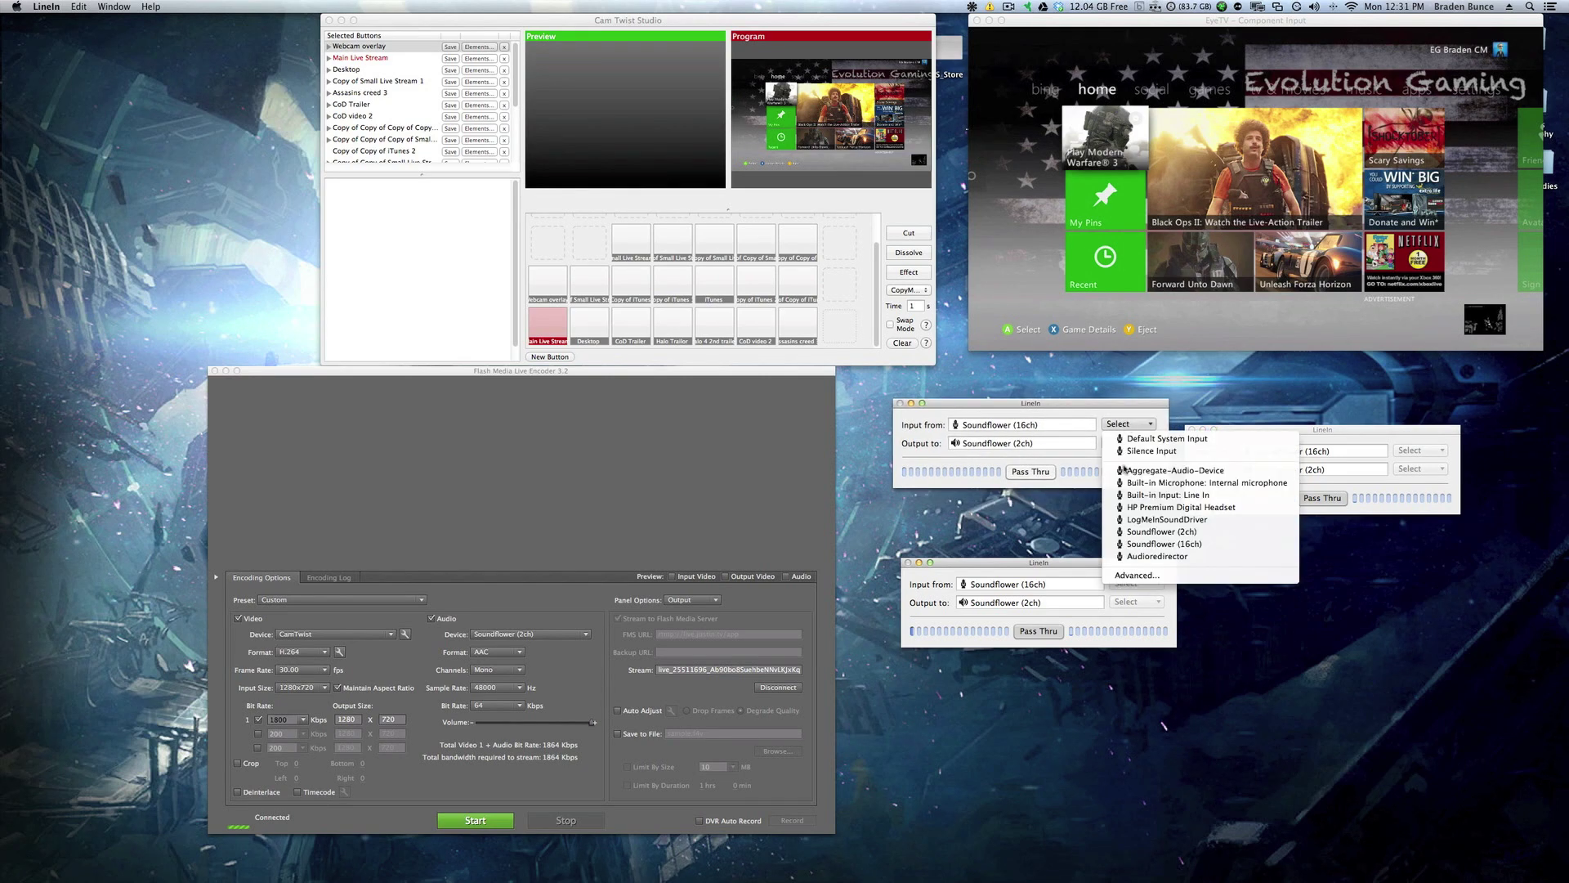
pyautogui.click(1129, 442)
pyautogui.click(1128, 441)
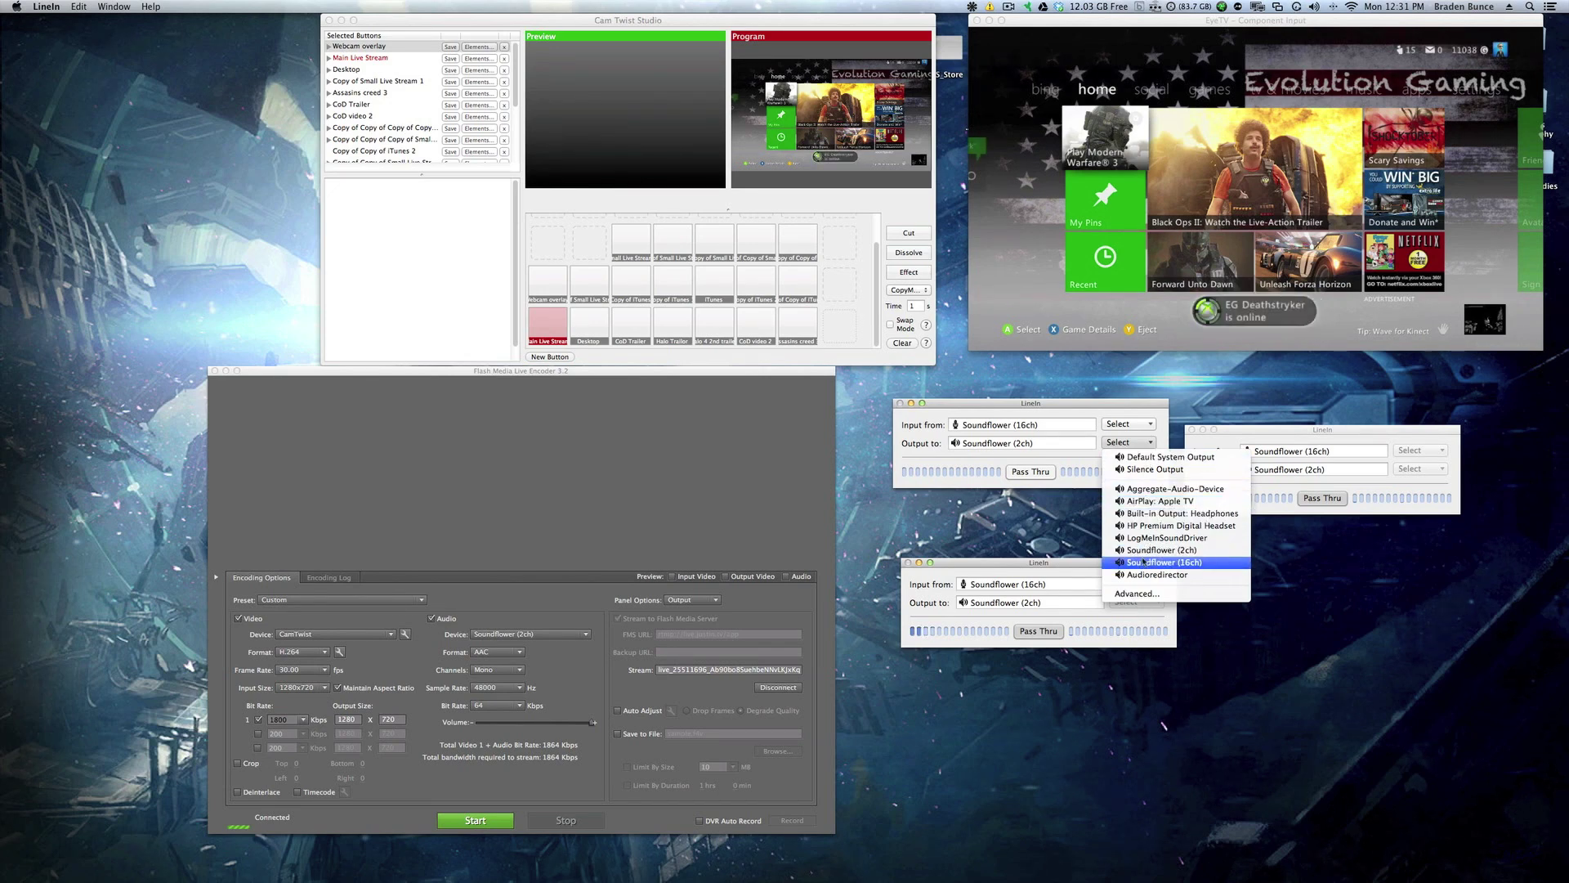
pyautogui.click(1148, 552)
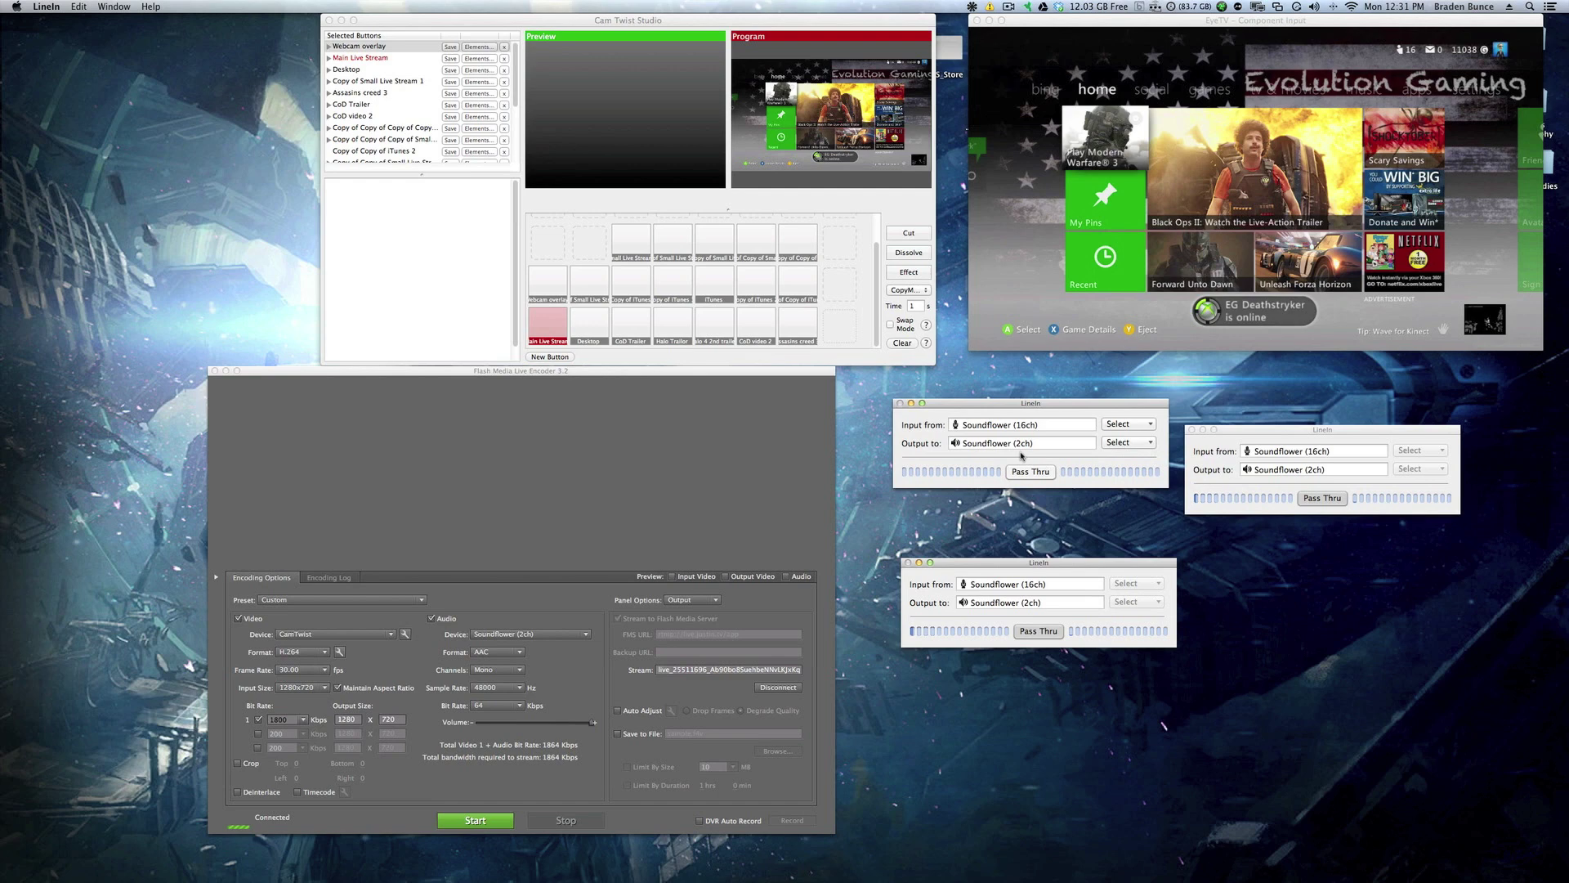
# Toggle pass-through in the LineIn window routing Soundflower (16ch) to Soundflower (2ch), leaving it on.
pyautogui.click(564, 662)
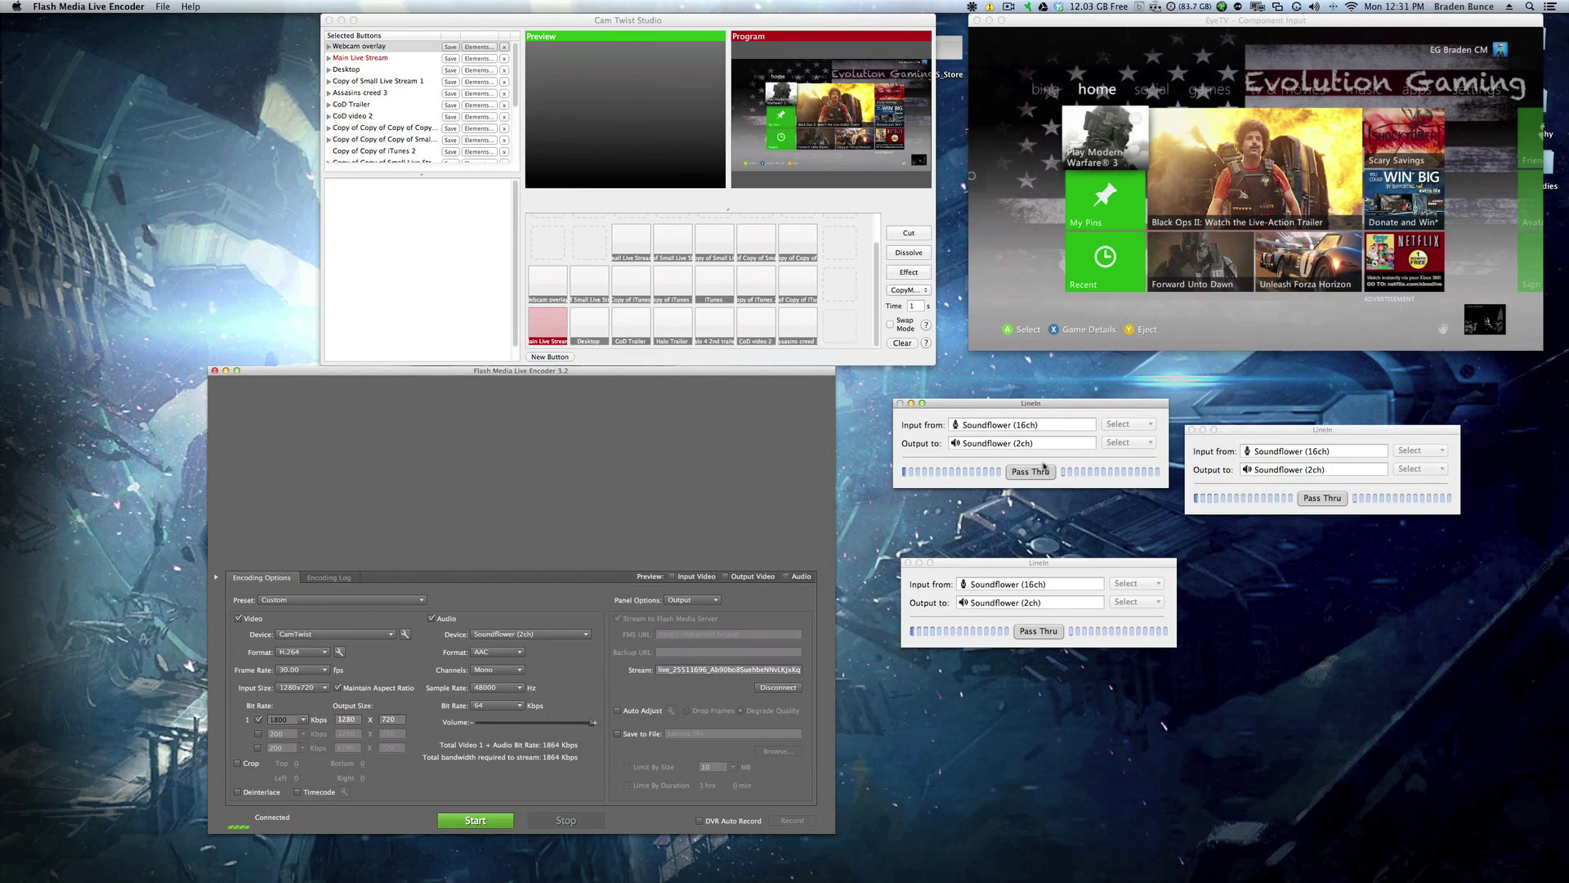
pyautogui.click(1040, 472)
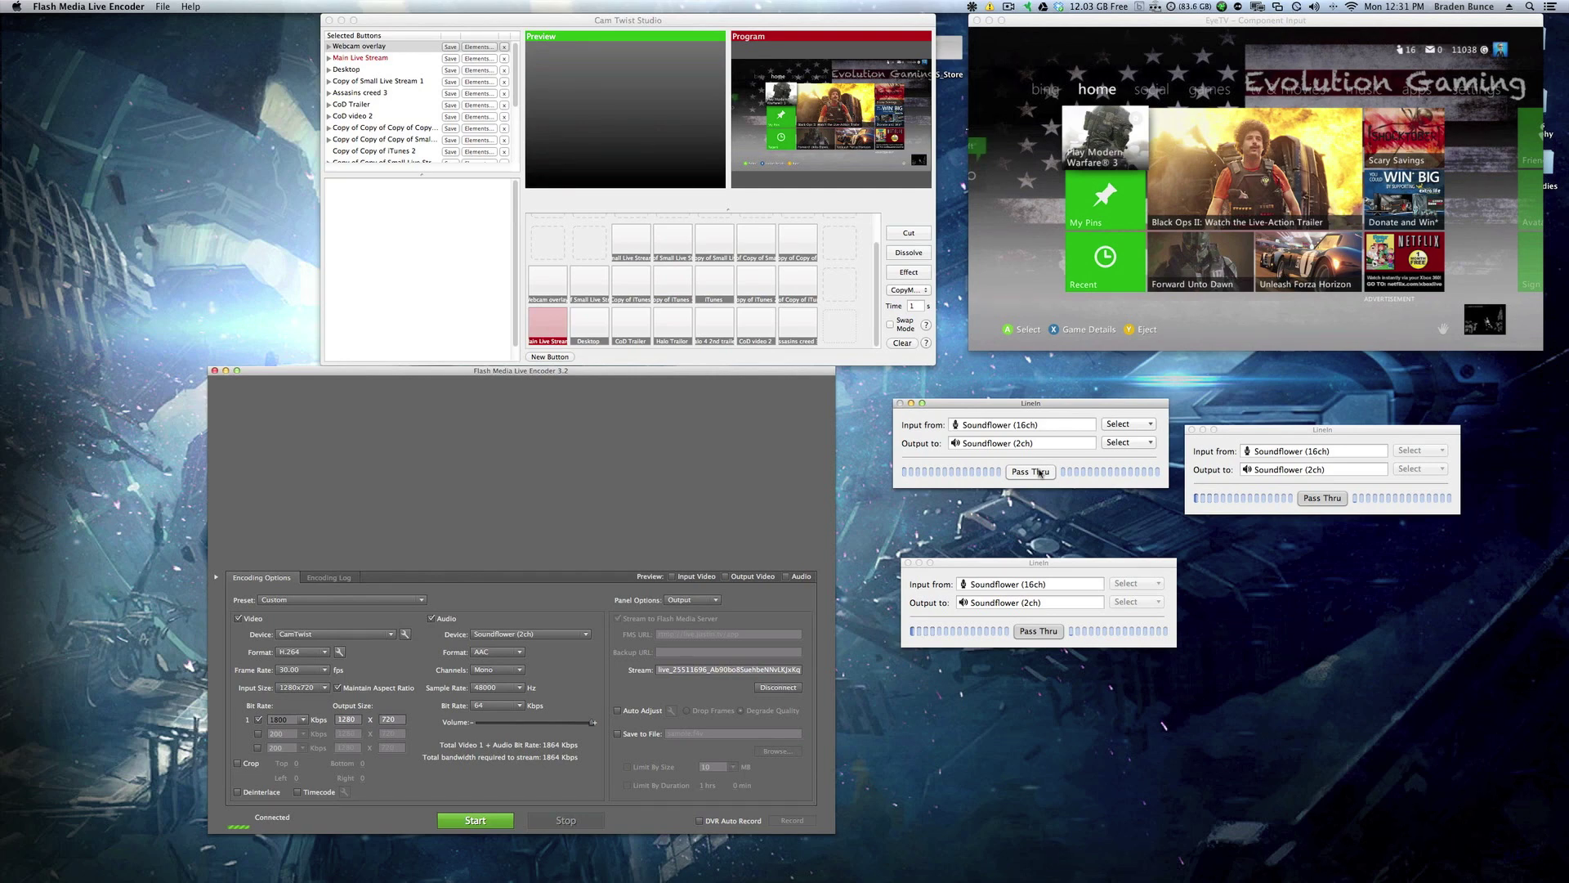
pyautogui.click(1040, 473)
pyautogui.click(1041, 473)
pyautogui.click(1040, 473)
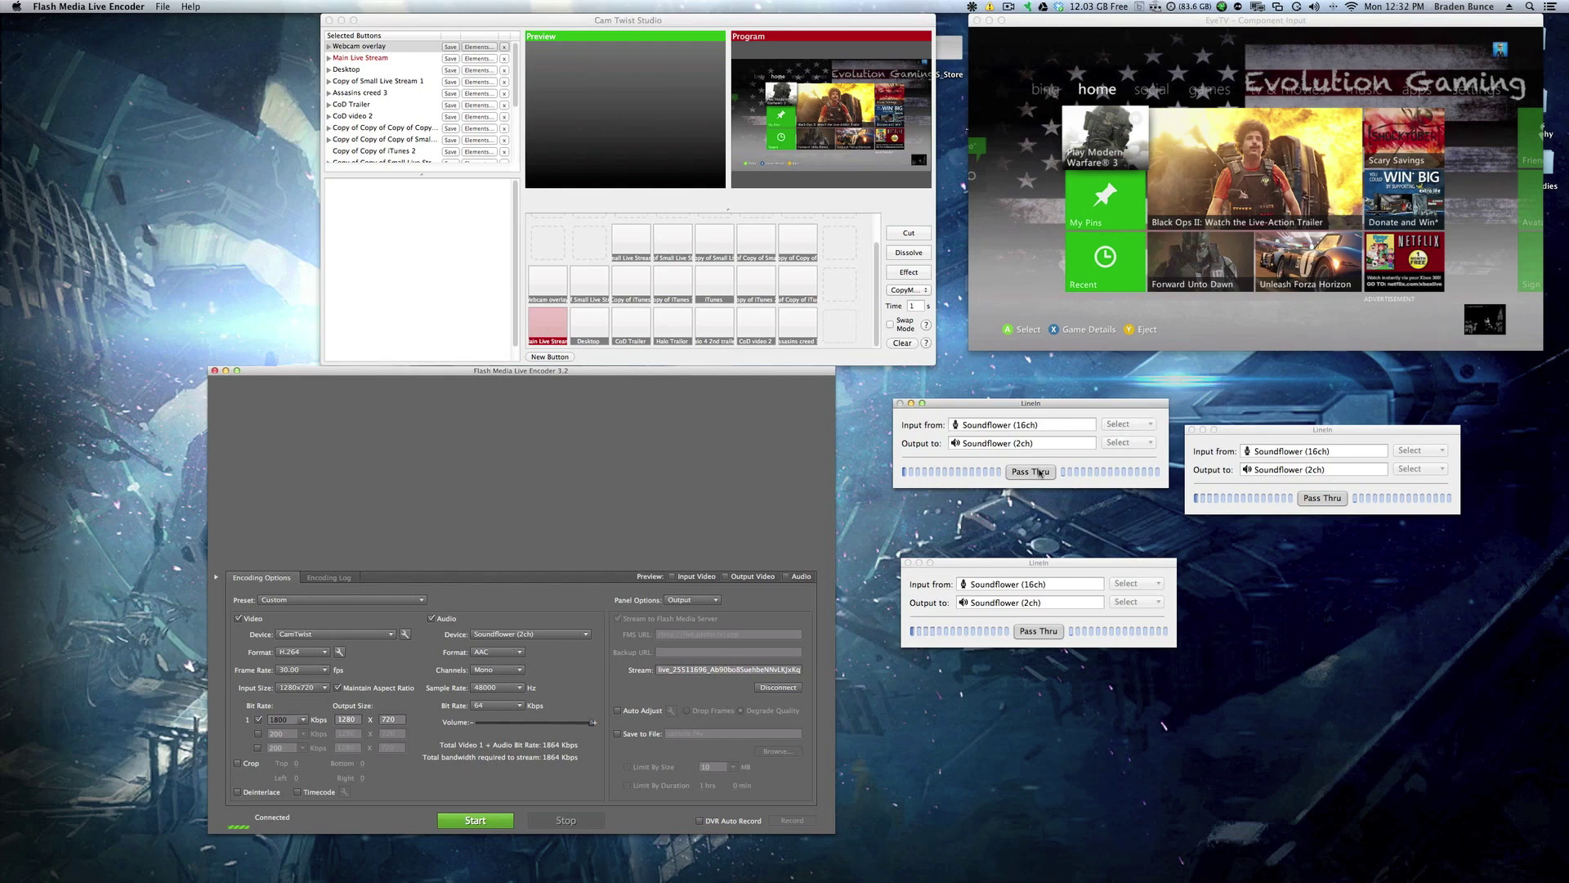
# Align the second LineIn window beside the first, stop its pass-through and set its input to HP Premium Digital Headset.
pyautogui.moveTo(1281, 433); pyautogui.dragTo(1273, 406)
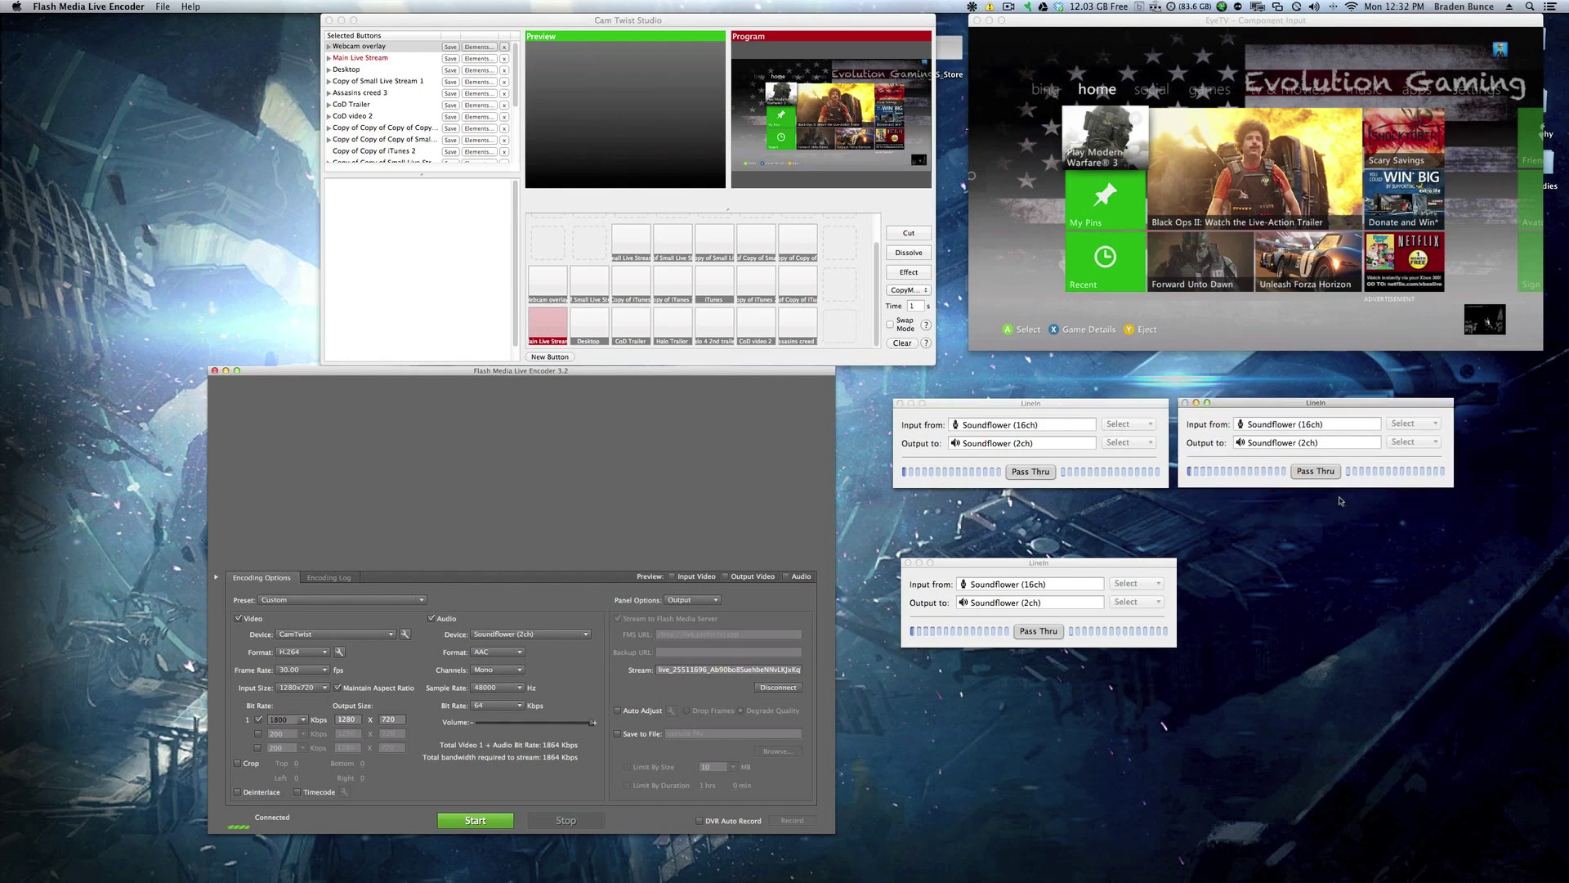
pyautogui.click(1332, 474)
pyautogui.click(1412, 423)
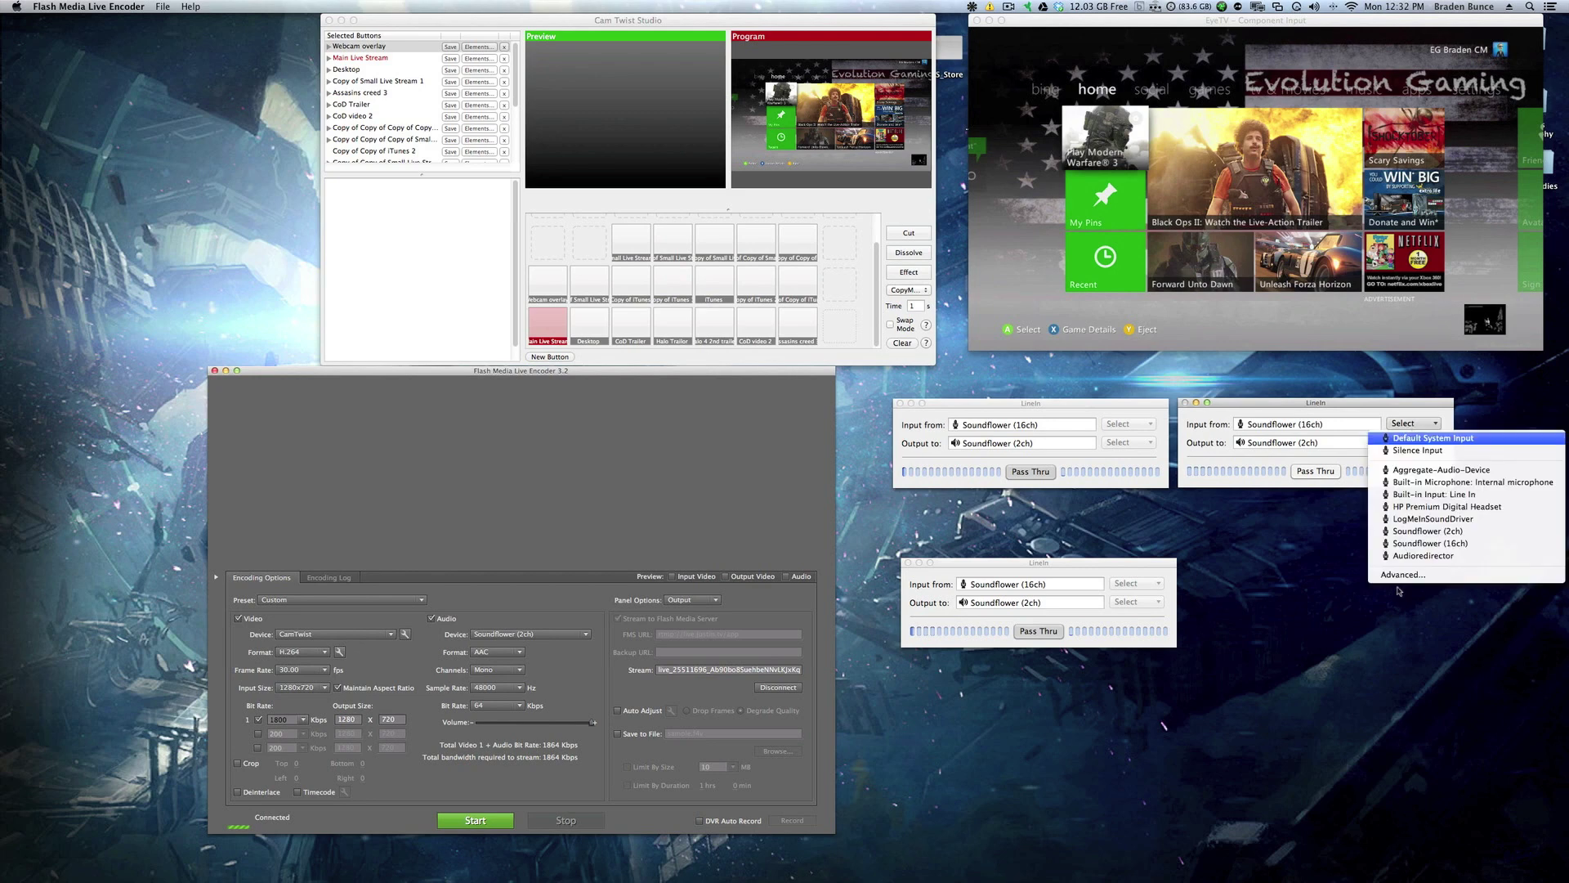
pyautogui.click(1442, 506)
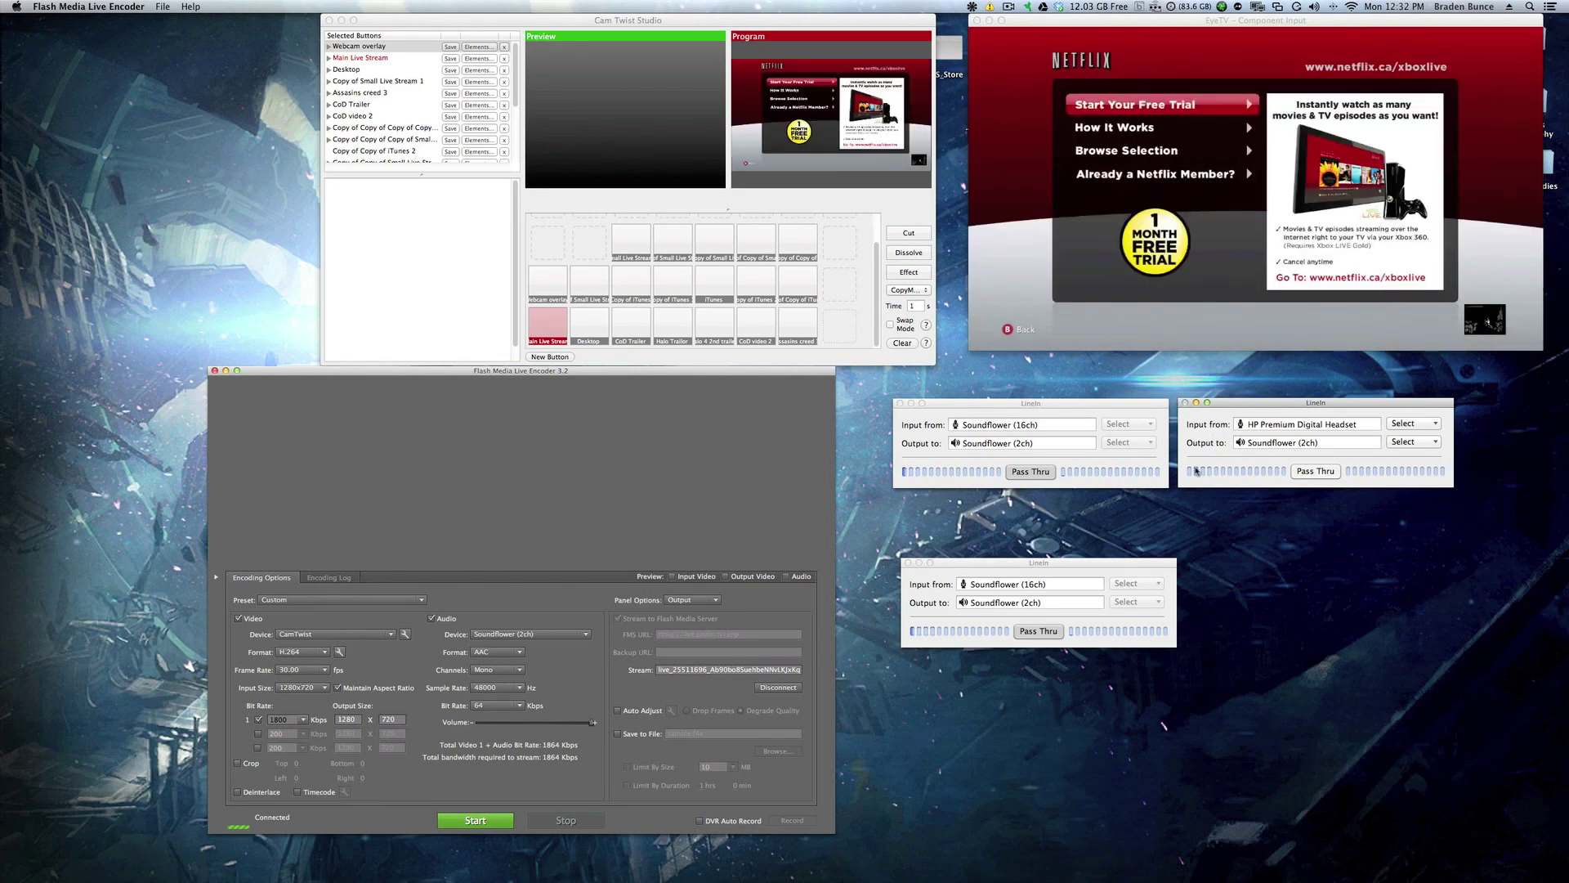
# Test the headset pass-through to Soundflower (2ch) by switching it on and off, leaving it off.
pyautogui.click(1305, 473)
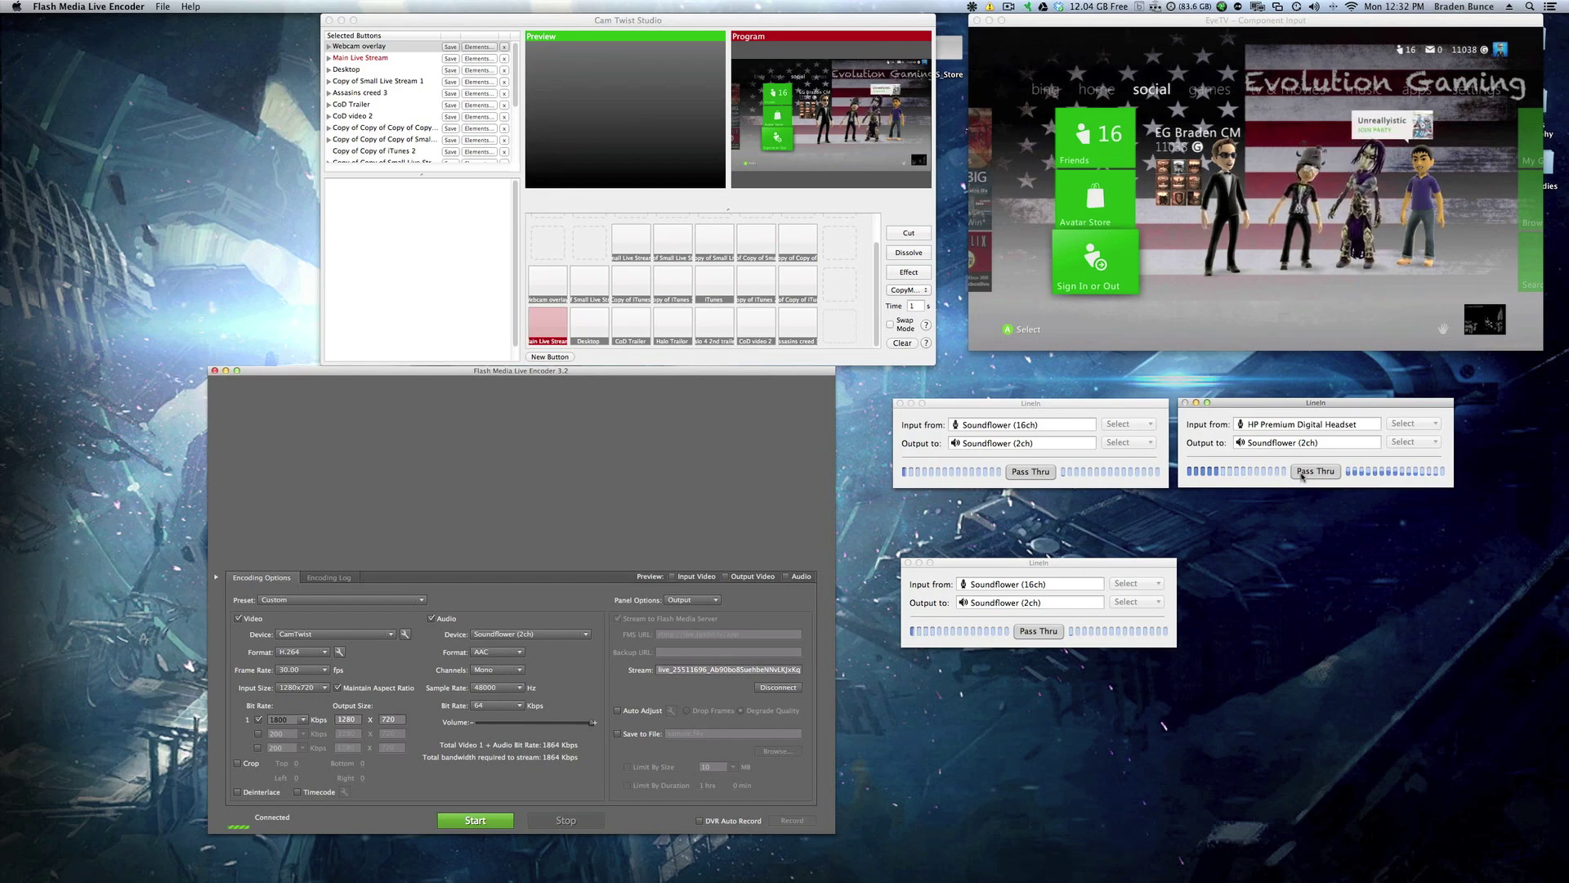
pyautogui.click(1302, 473)
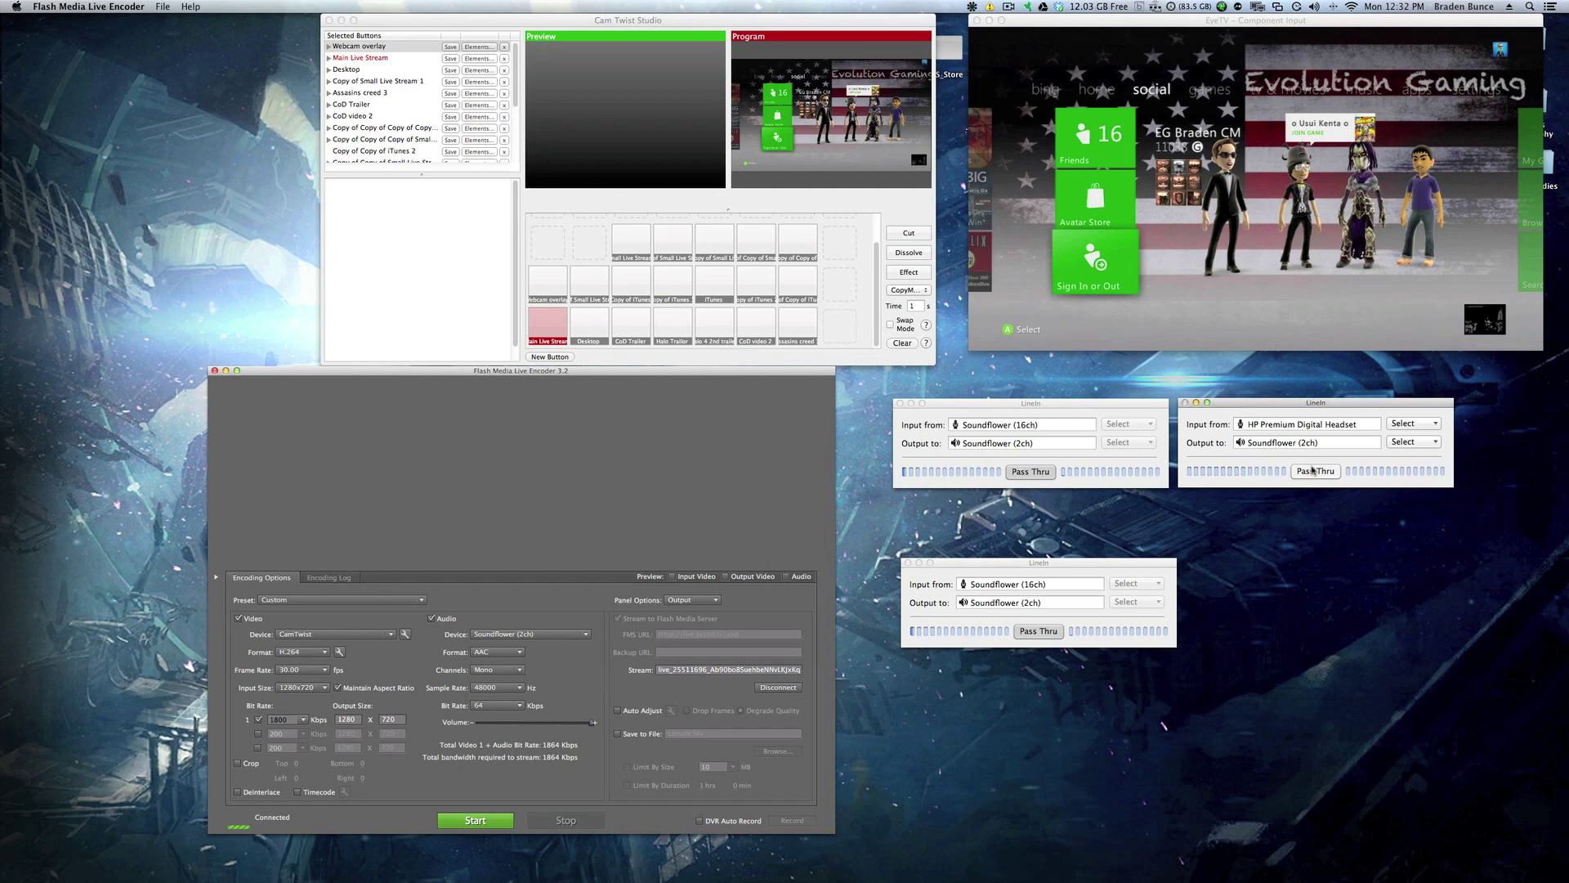
pyautogui.click(1312, 470)
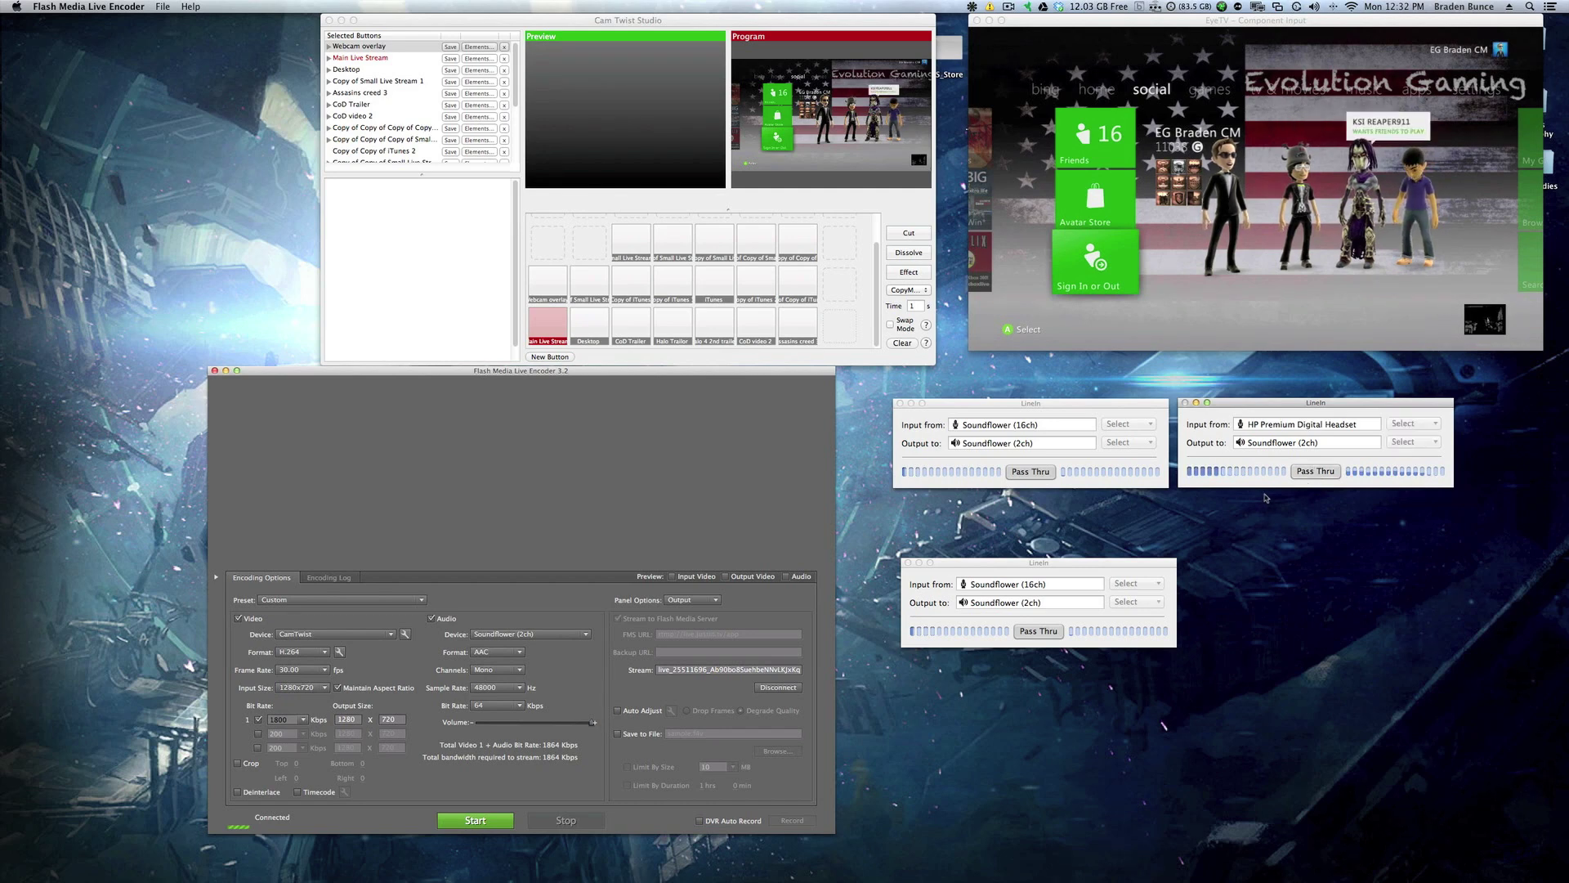
pyautogui.click(1308, 472)
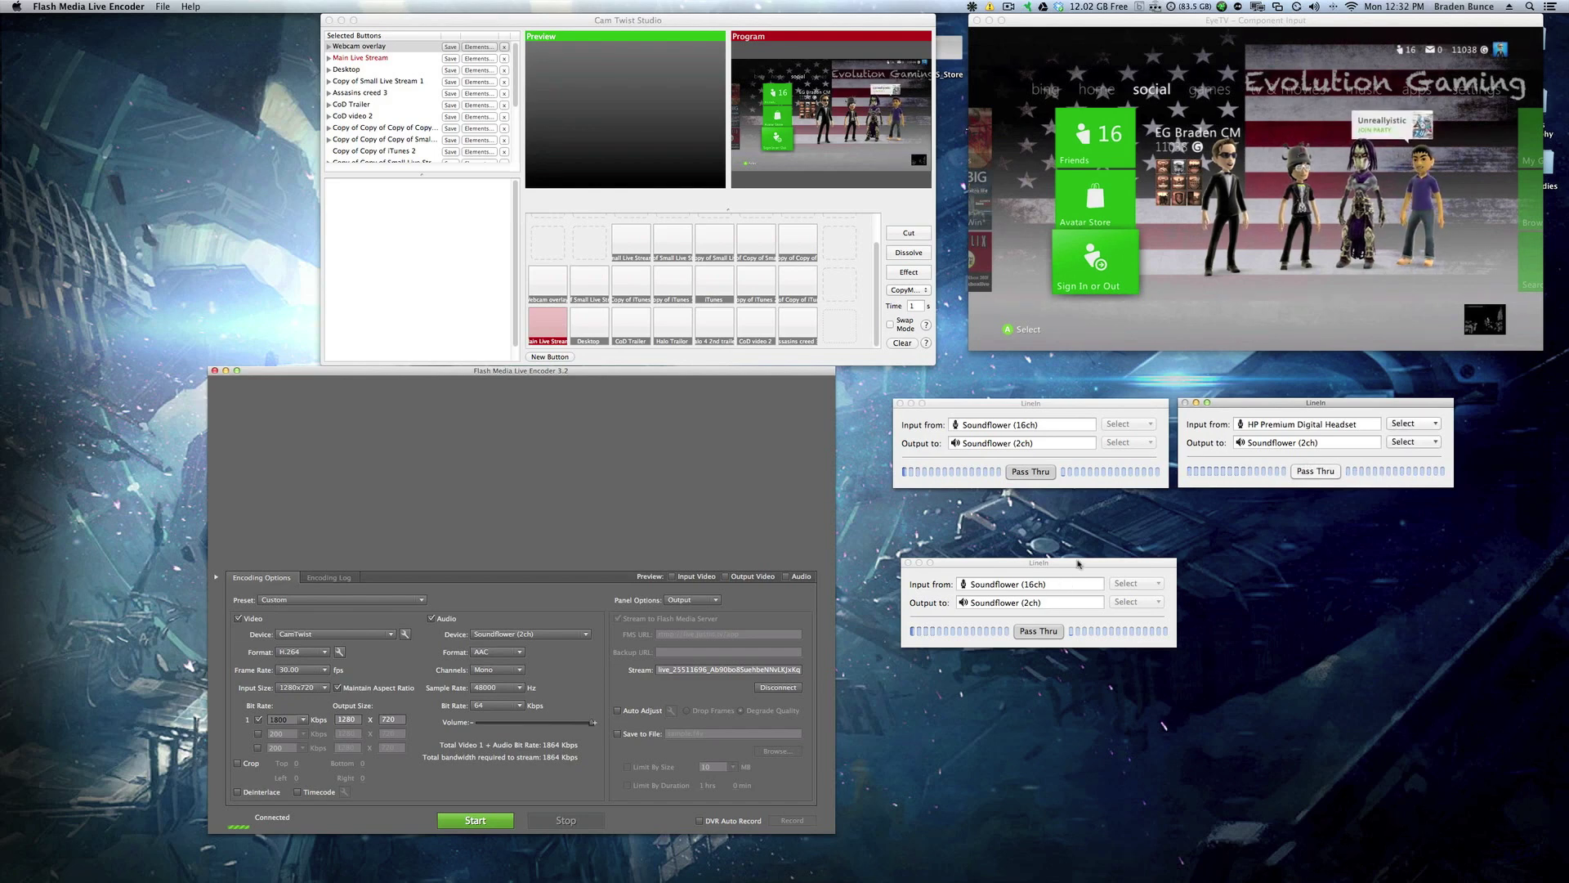
# Route the third LineIn window from Soundflower (2ch) to Default System Output and briefly test its pass-through, leaving it off.
pyautogui.moveTo(1027, 620); pyautogui.dragTo(1032, 586)
pyautogui.click(1064, 597)
pyautogui.click(1142, 549)
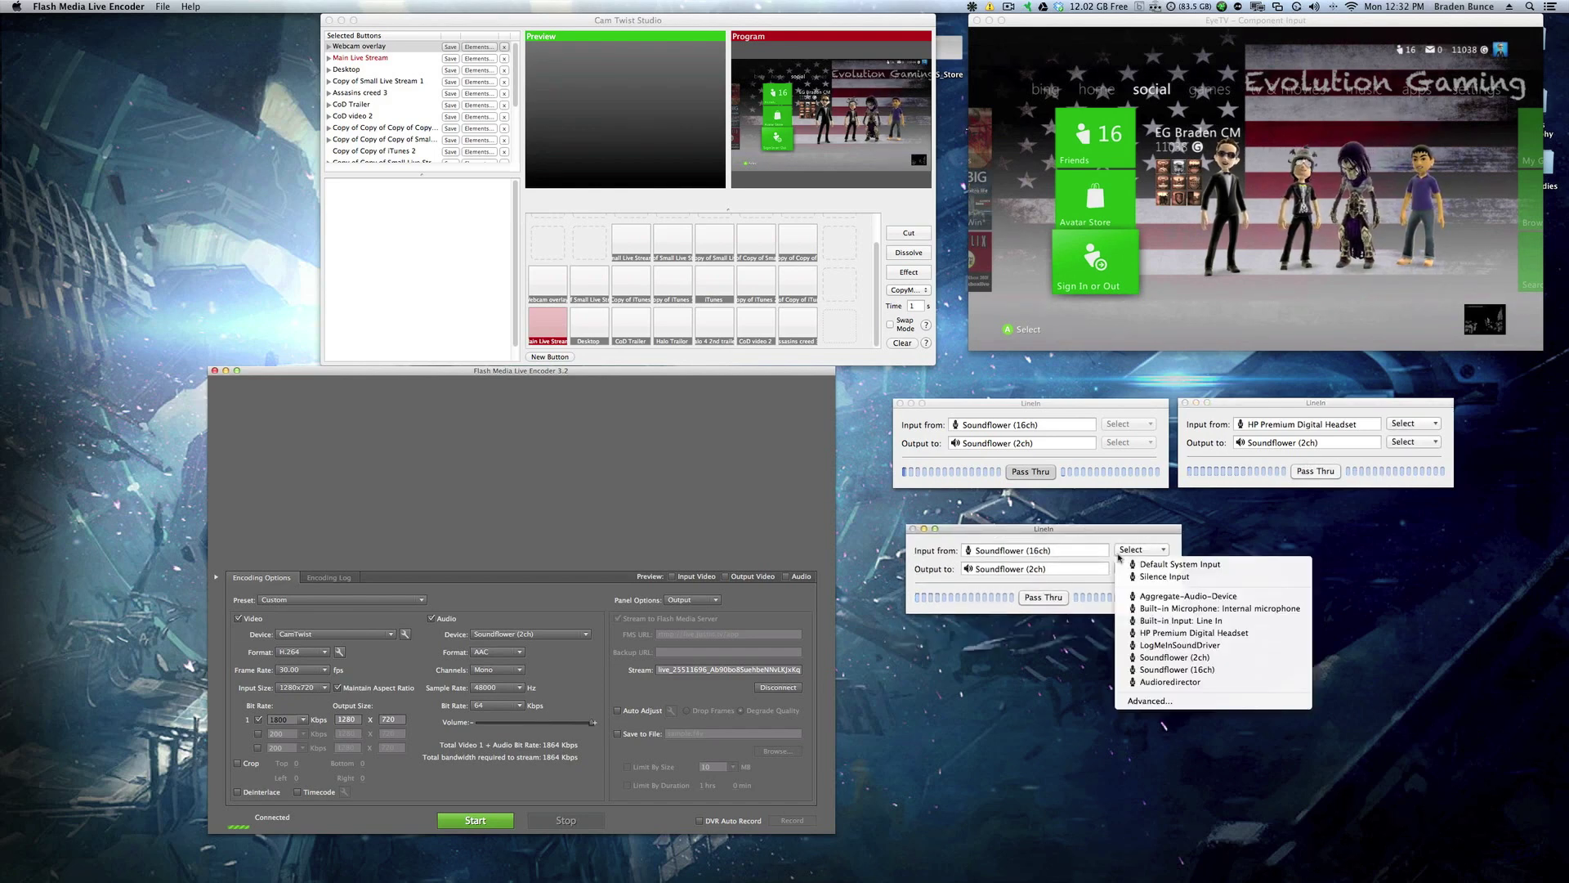
pyautogui.click(1173, 591)
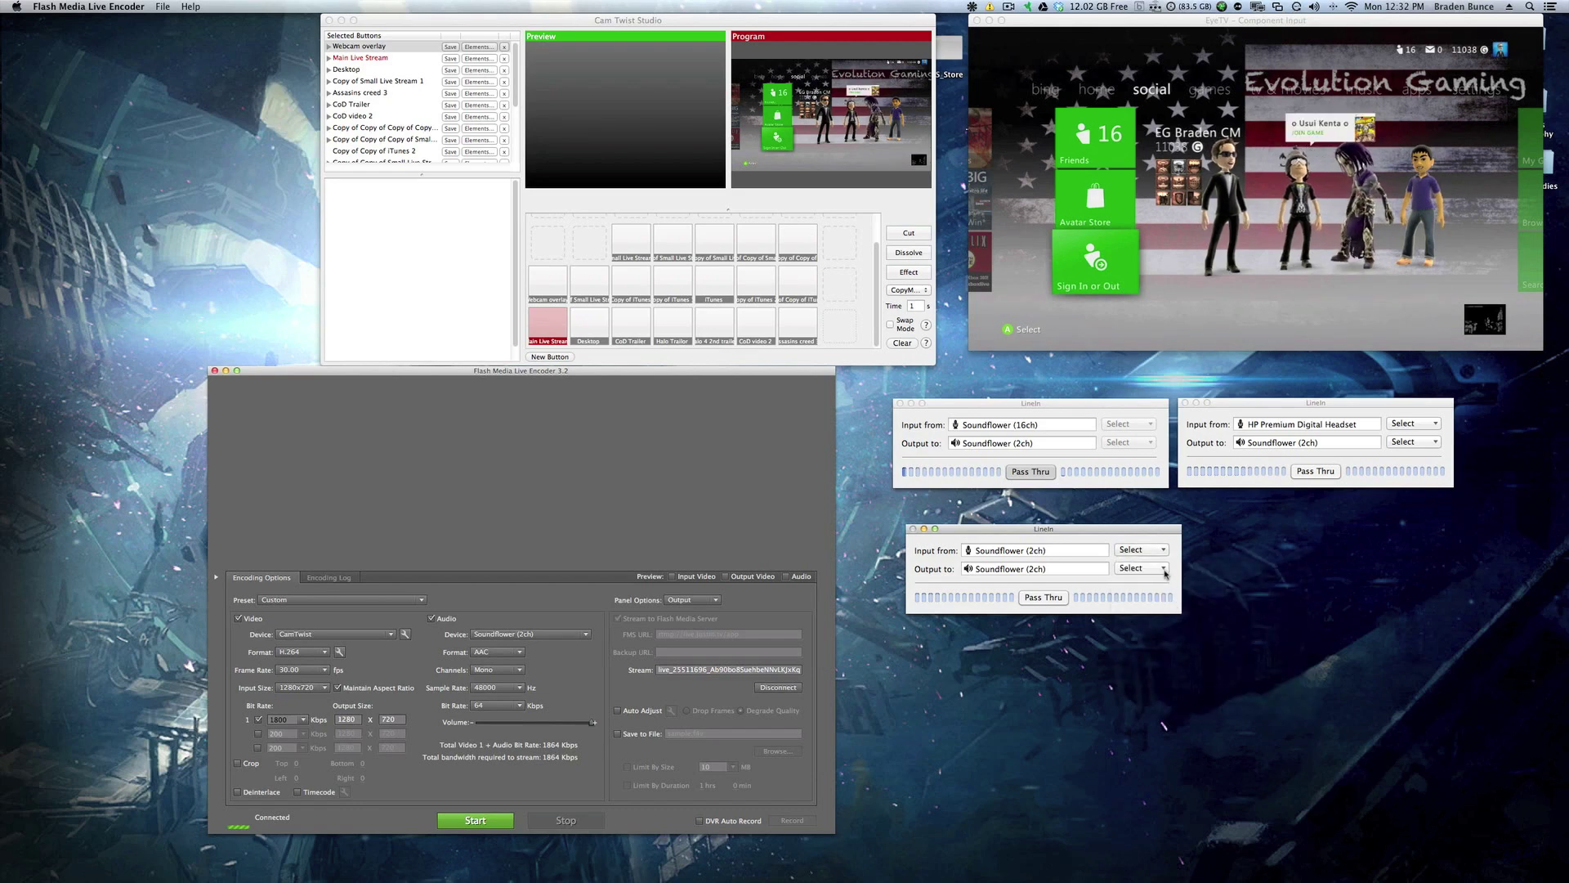
pyautogui.click(1142, 568)
pyautogui.click(1145, 583)
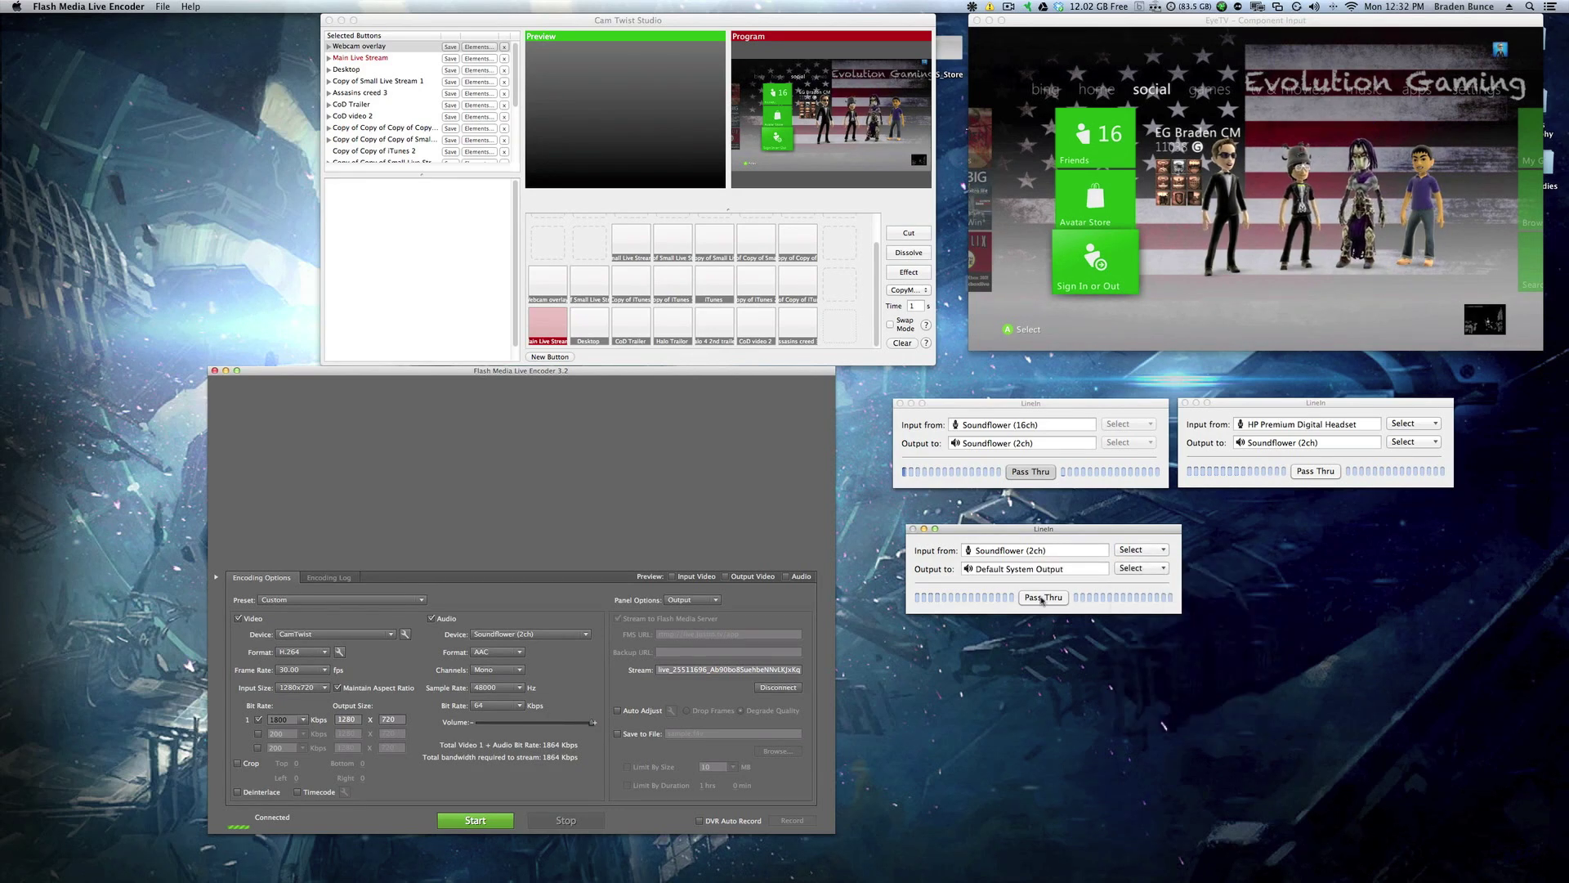
pyautogui.click(1043, 597)
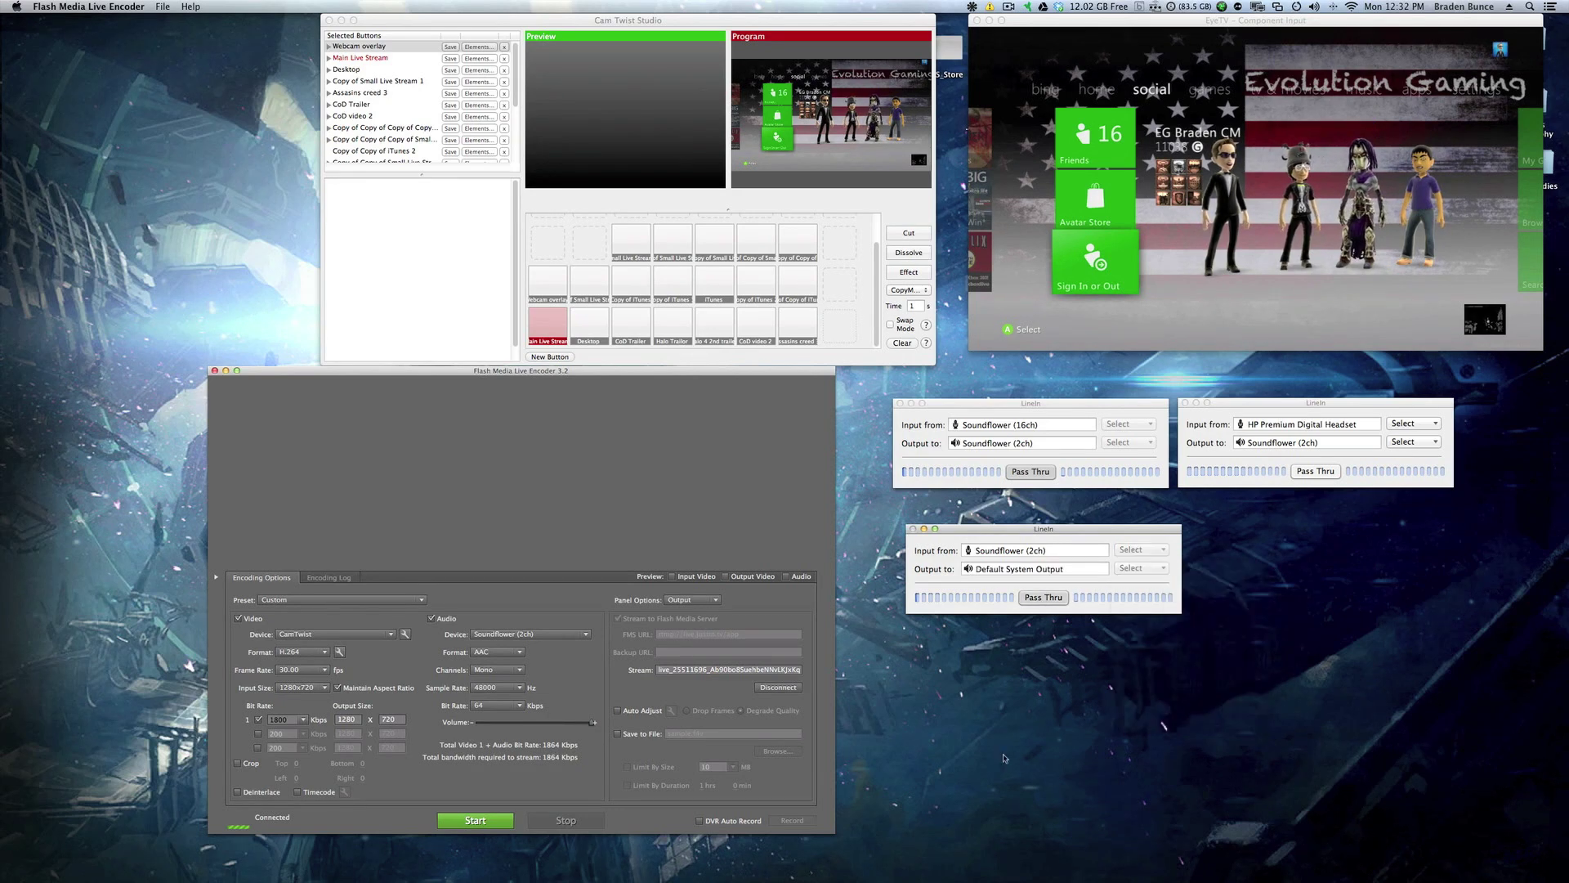
pyautogui.click(1061, 599)
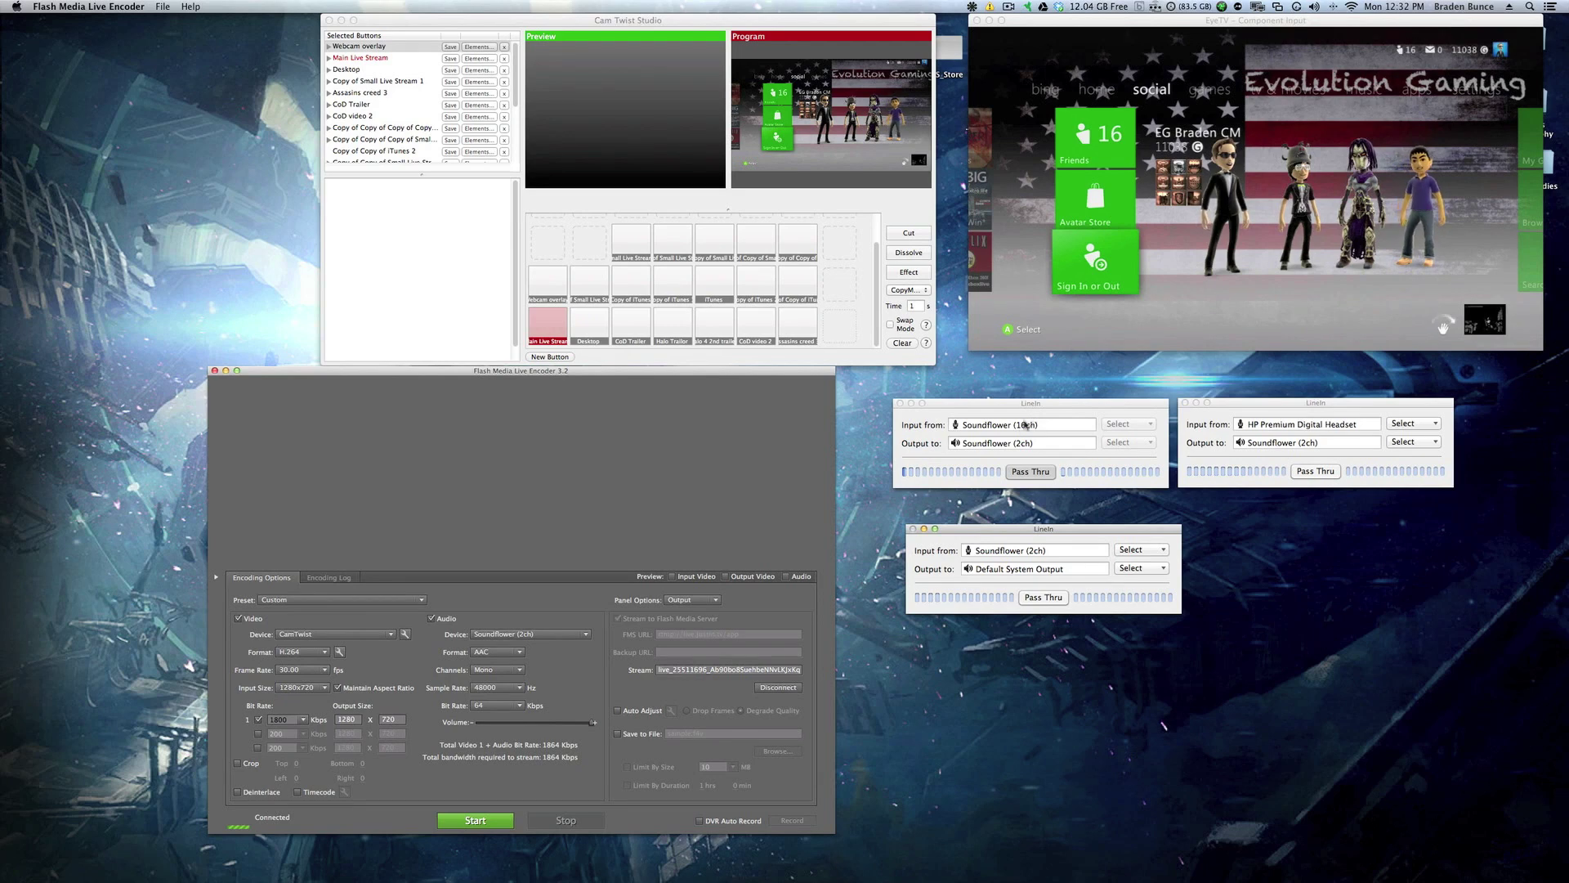
# Look through the running applications in the application switcher, moving the selection to Finder.
pyautogui.click(1223, 407)
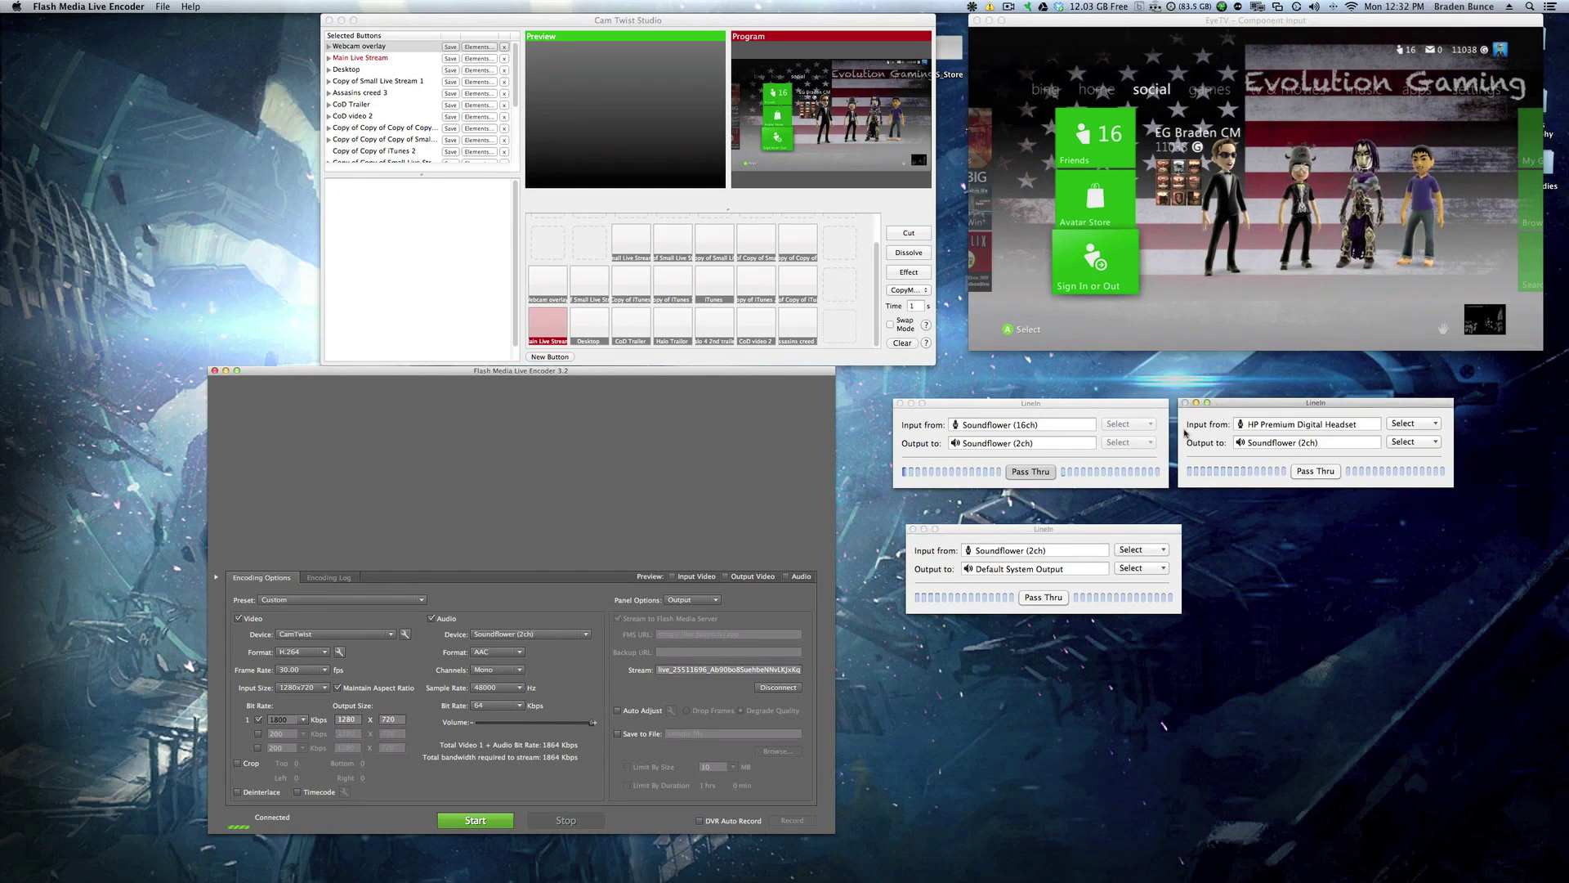
pyautogui.press('super+Tab')
pyautogui.press('super+Tab')
pyautogui.press('super+Tab')
pyautogui.press('super+Tab')
pyautogui.press('super+Tab')
pyautogui.press('super+Tab')
pyautogui.press('super+Tab')
pyautogui.press('super+Tab')
pyautogui.press('super+Tab')
pyautogui.press('super+Tab')
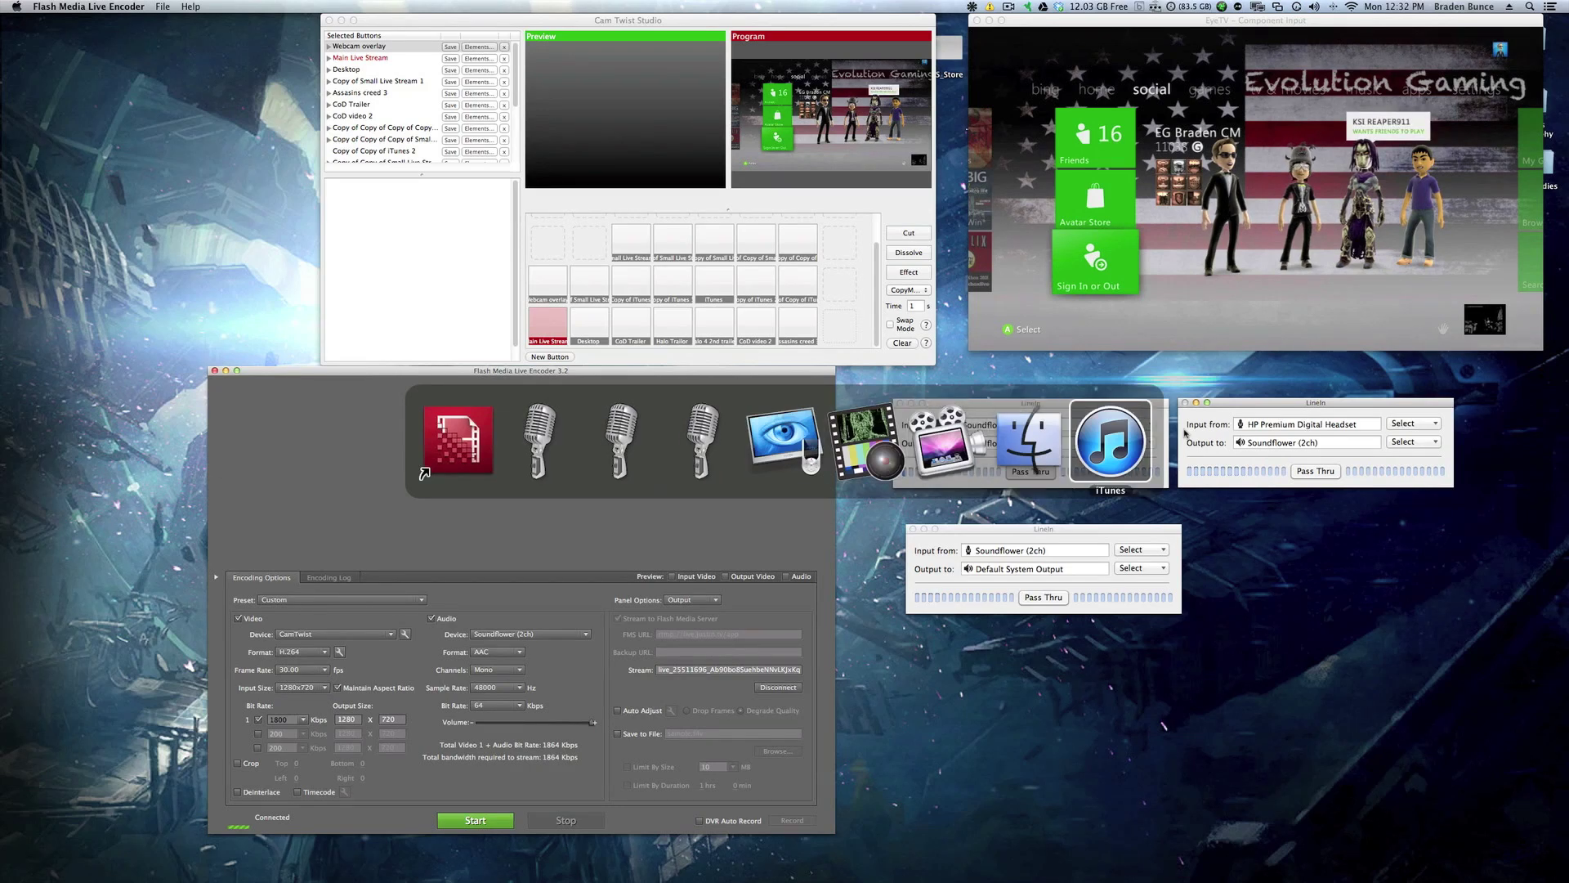
pyautogui.press('super+Tab')
pyautogui.press('super+Tab')
pyautogui.press('super+Tab')
pyautogui.press('super+Tab')
pyautogui.press('super+Tab')
pyautogui.press('super+Tab')
pyautogui.press('super+Tab')
pyautogui.press('super+Tab')
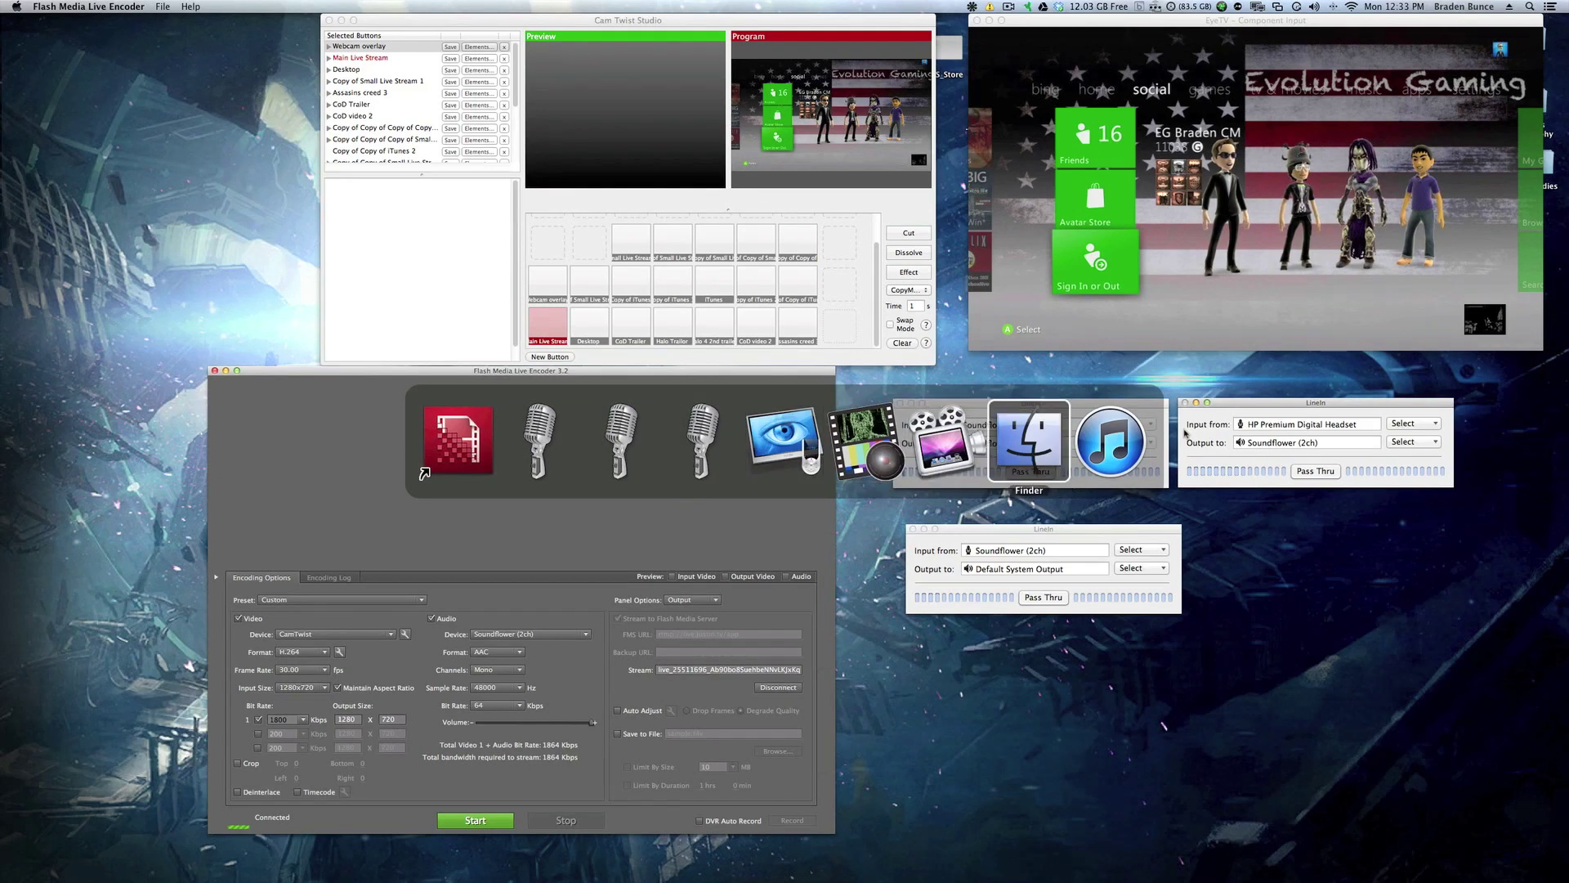